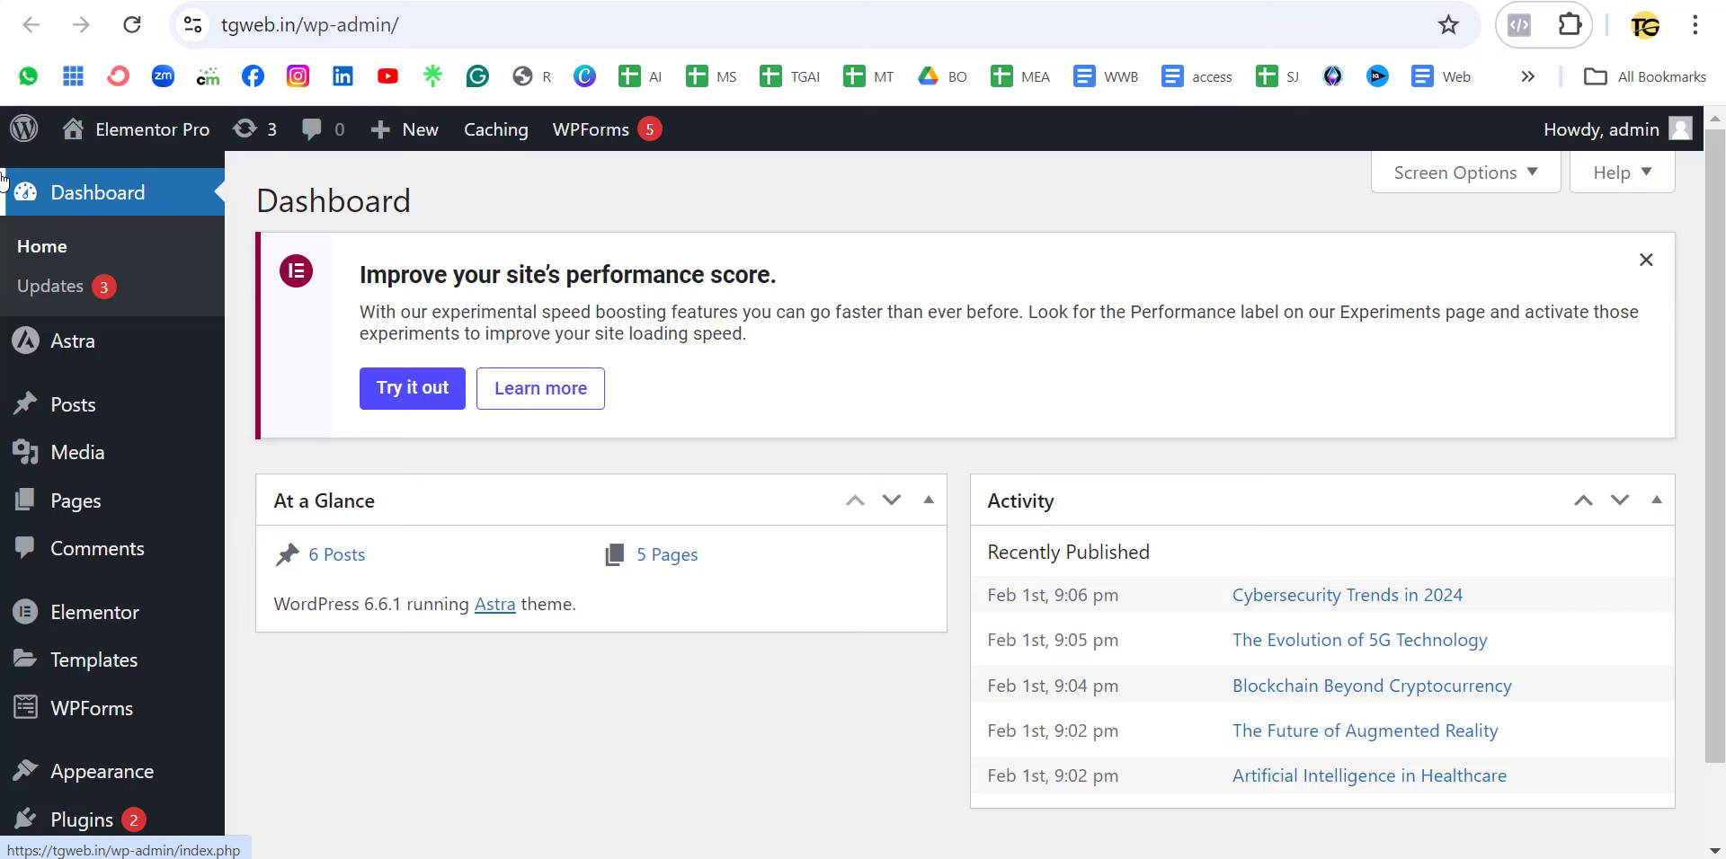
Open the list of Elementor popup templates from the WordPress dashboard
scroll(27, 184, down, 2)
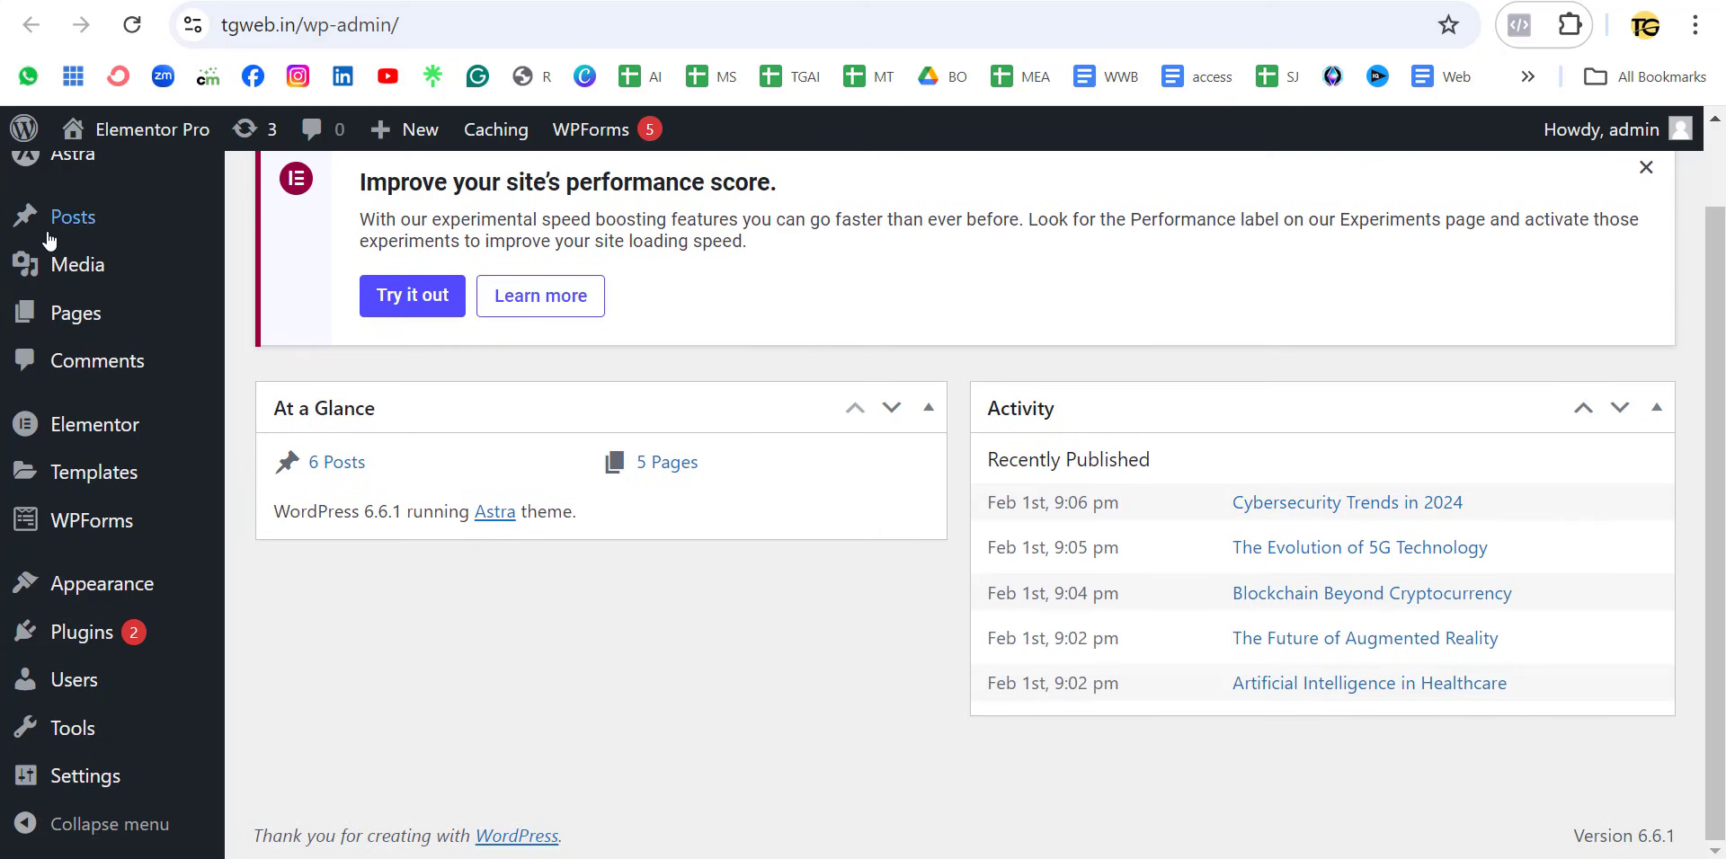
mouse_move(30, 433)
scroll(76, 539, up, 1)
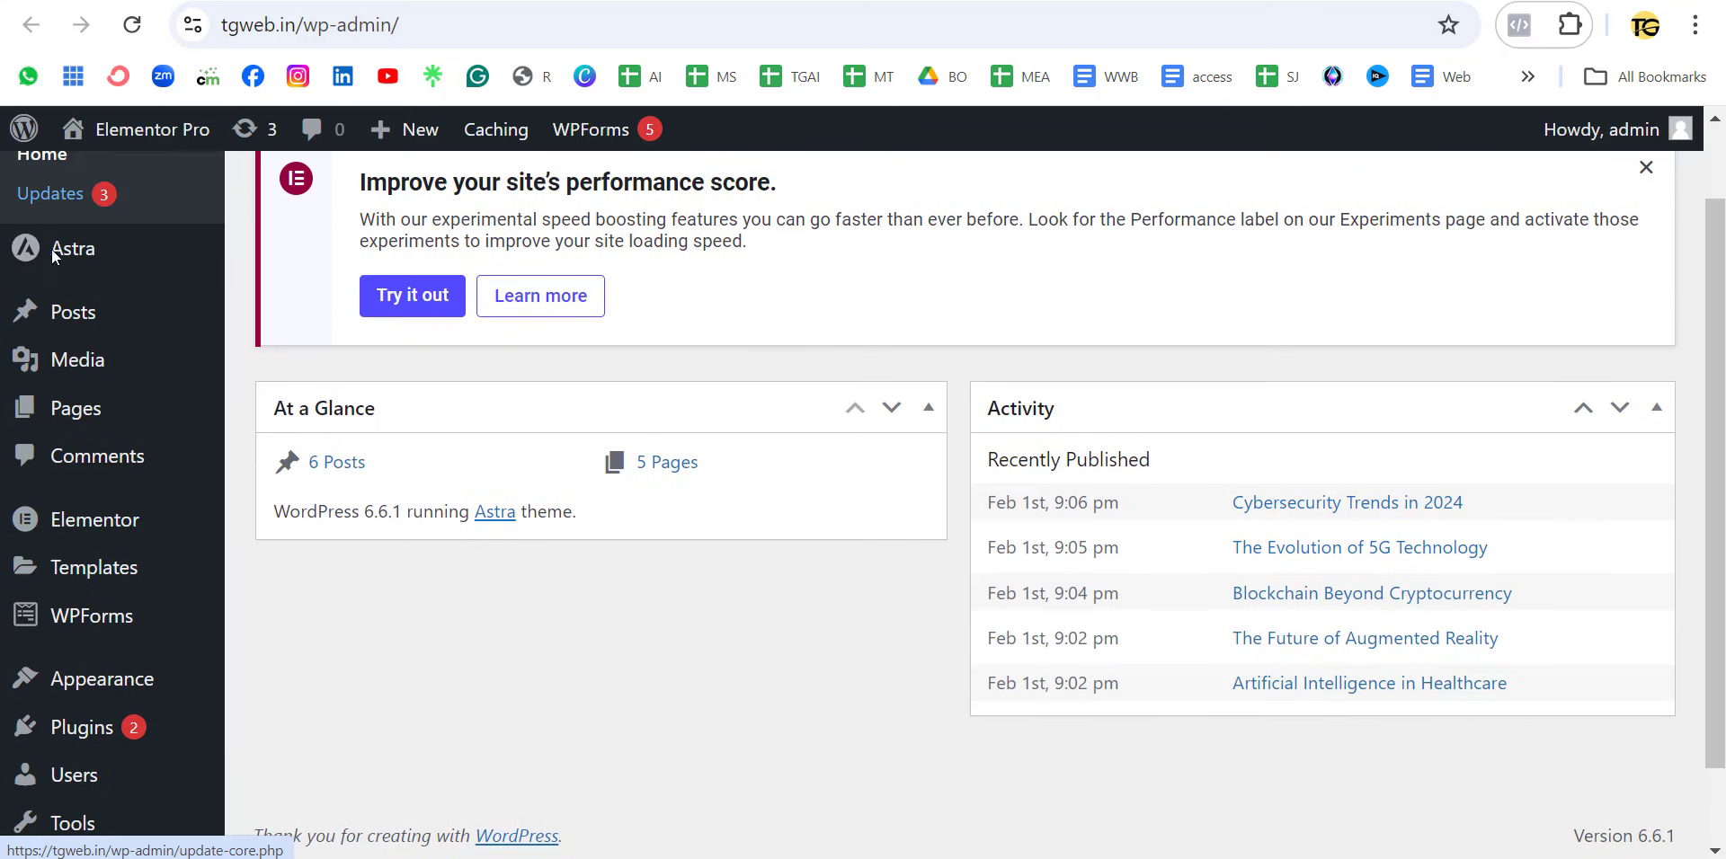
mouse_move(80, 578)
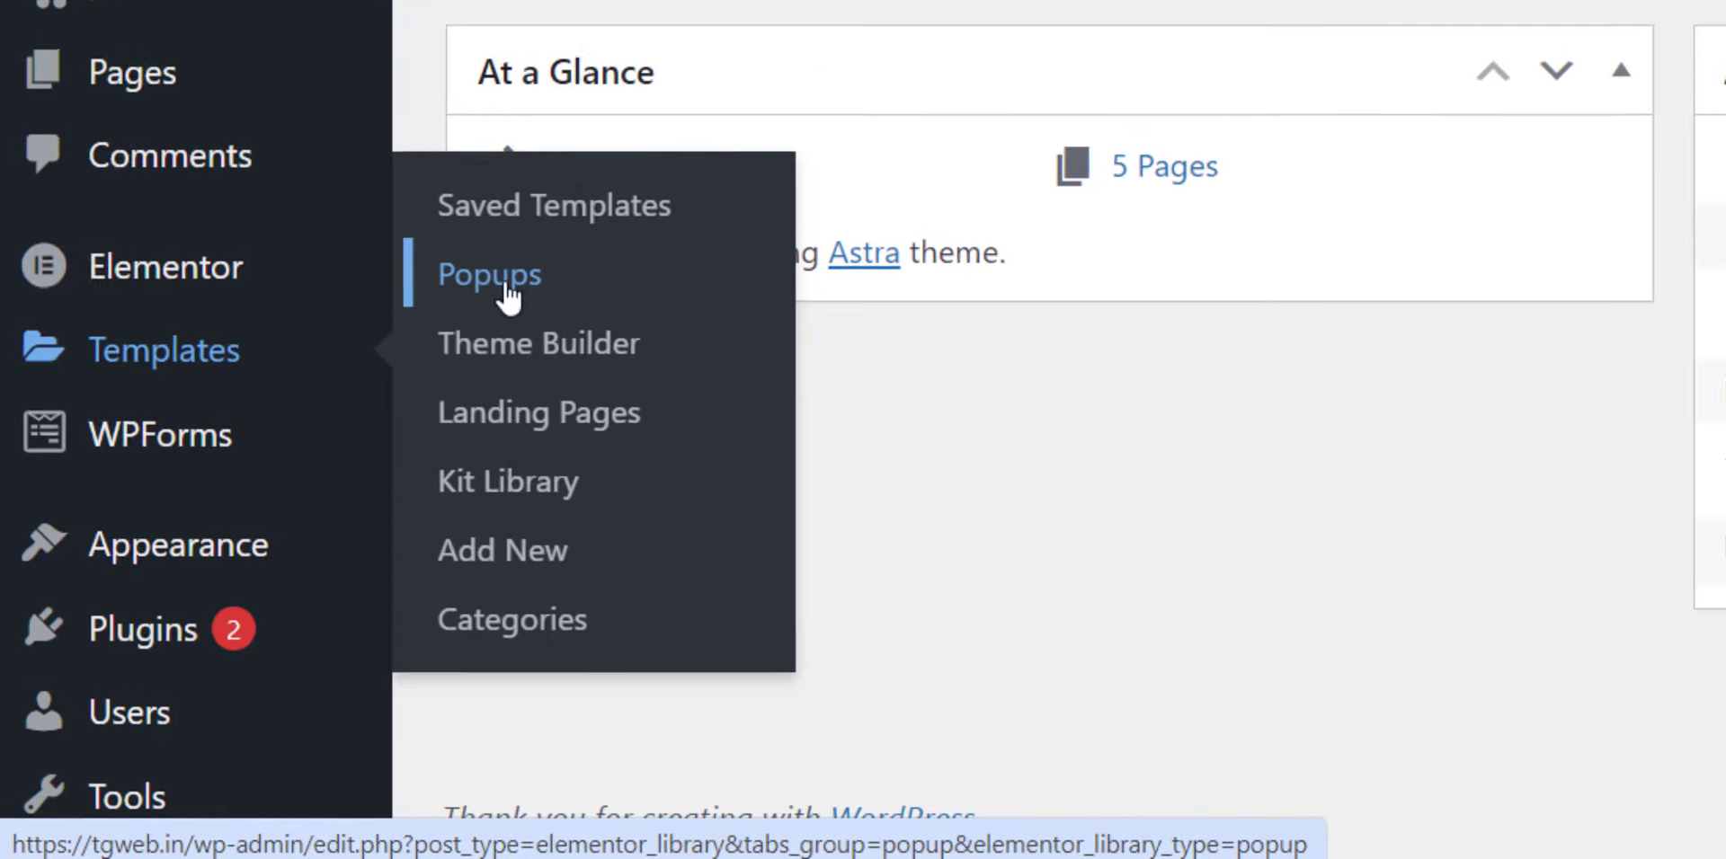
click(544, 250)
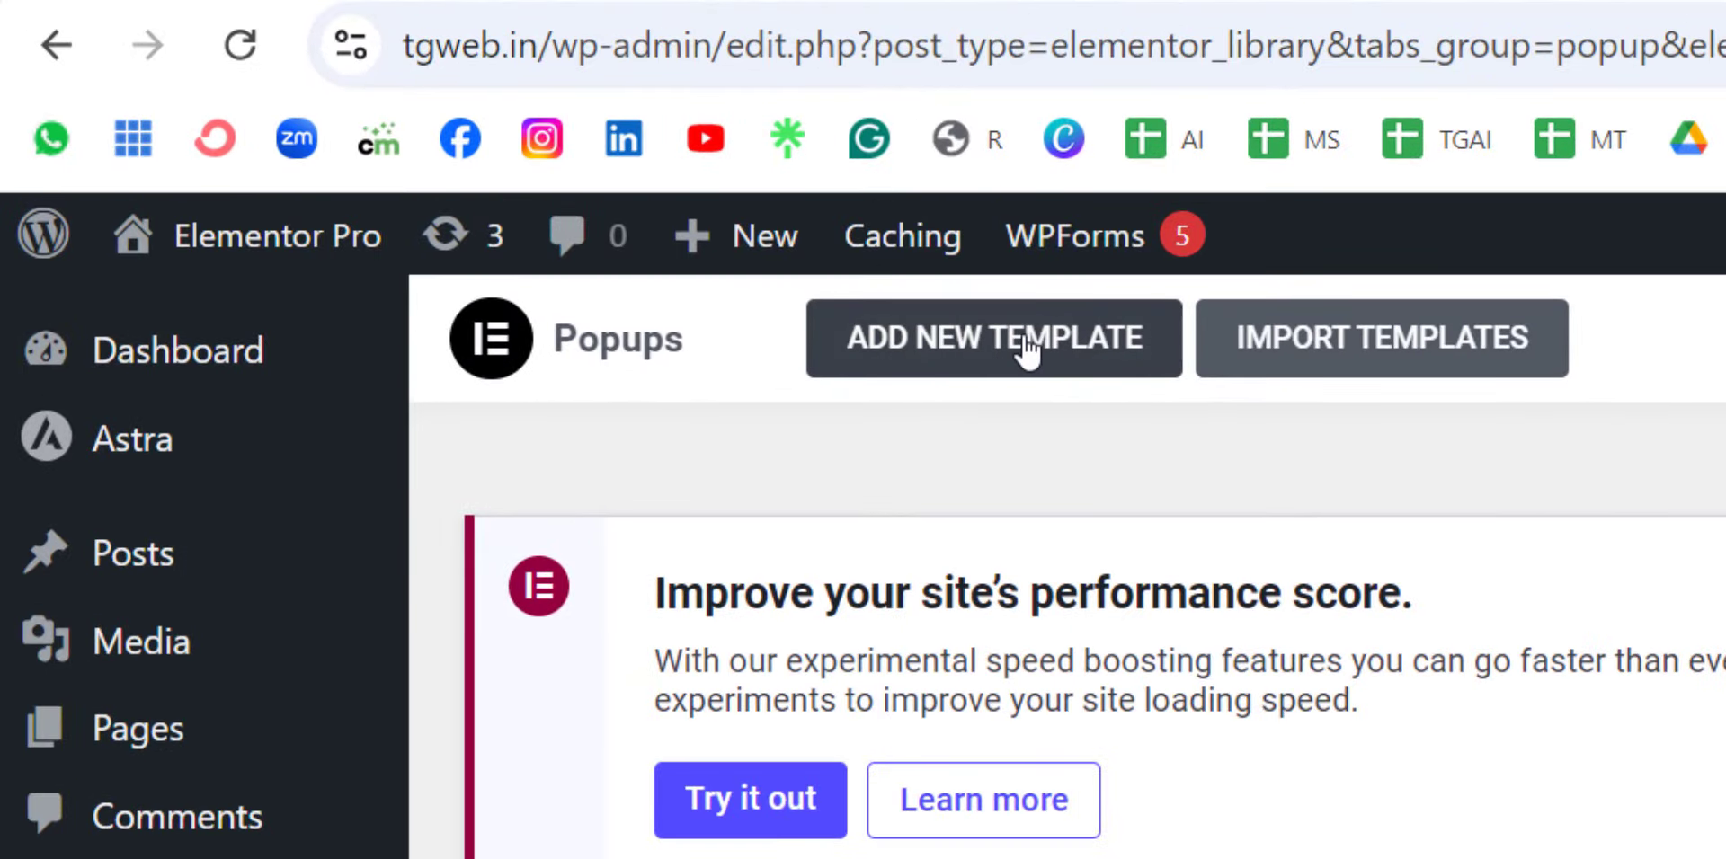
Create a new template of type Popup named "v2"
click(936, 351)
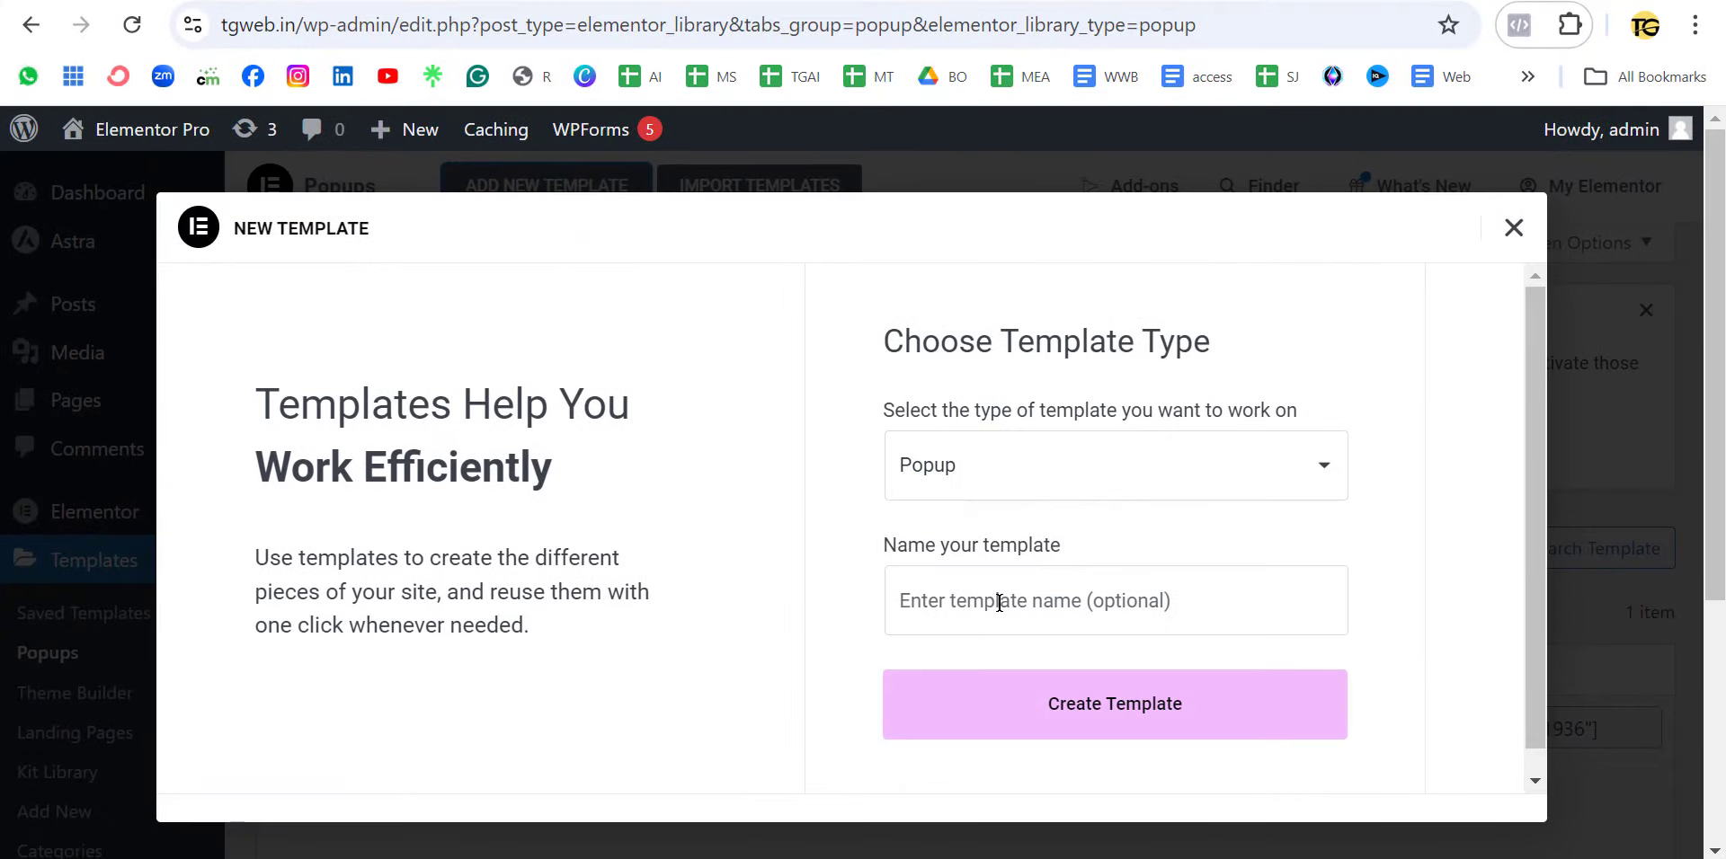
click(999, 602)
text(v2)
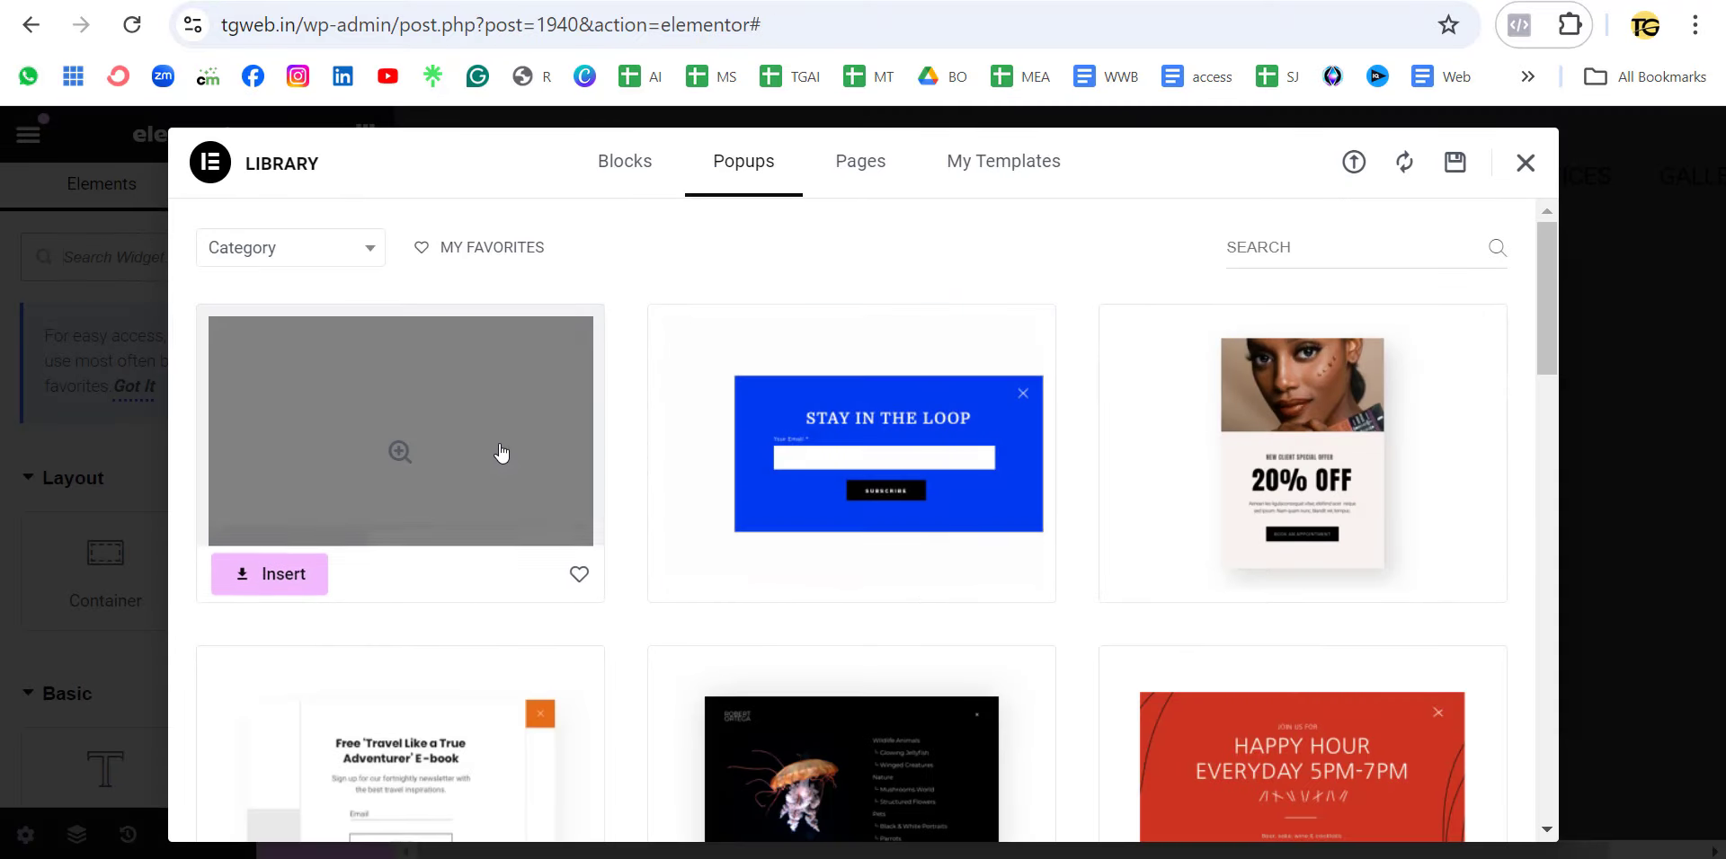
Look through the ready-made popup designs in the library, comparing their layouts and positions
scroll(502, 456, down, 3)
scroll(503, 456, down, 15)
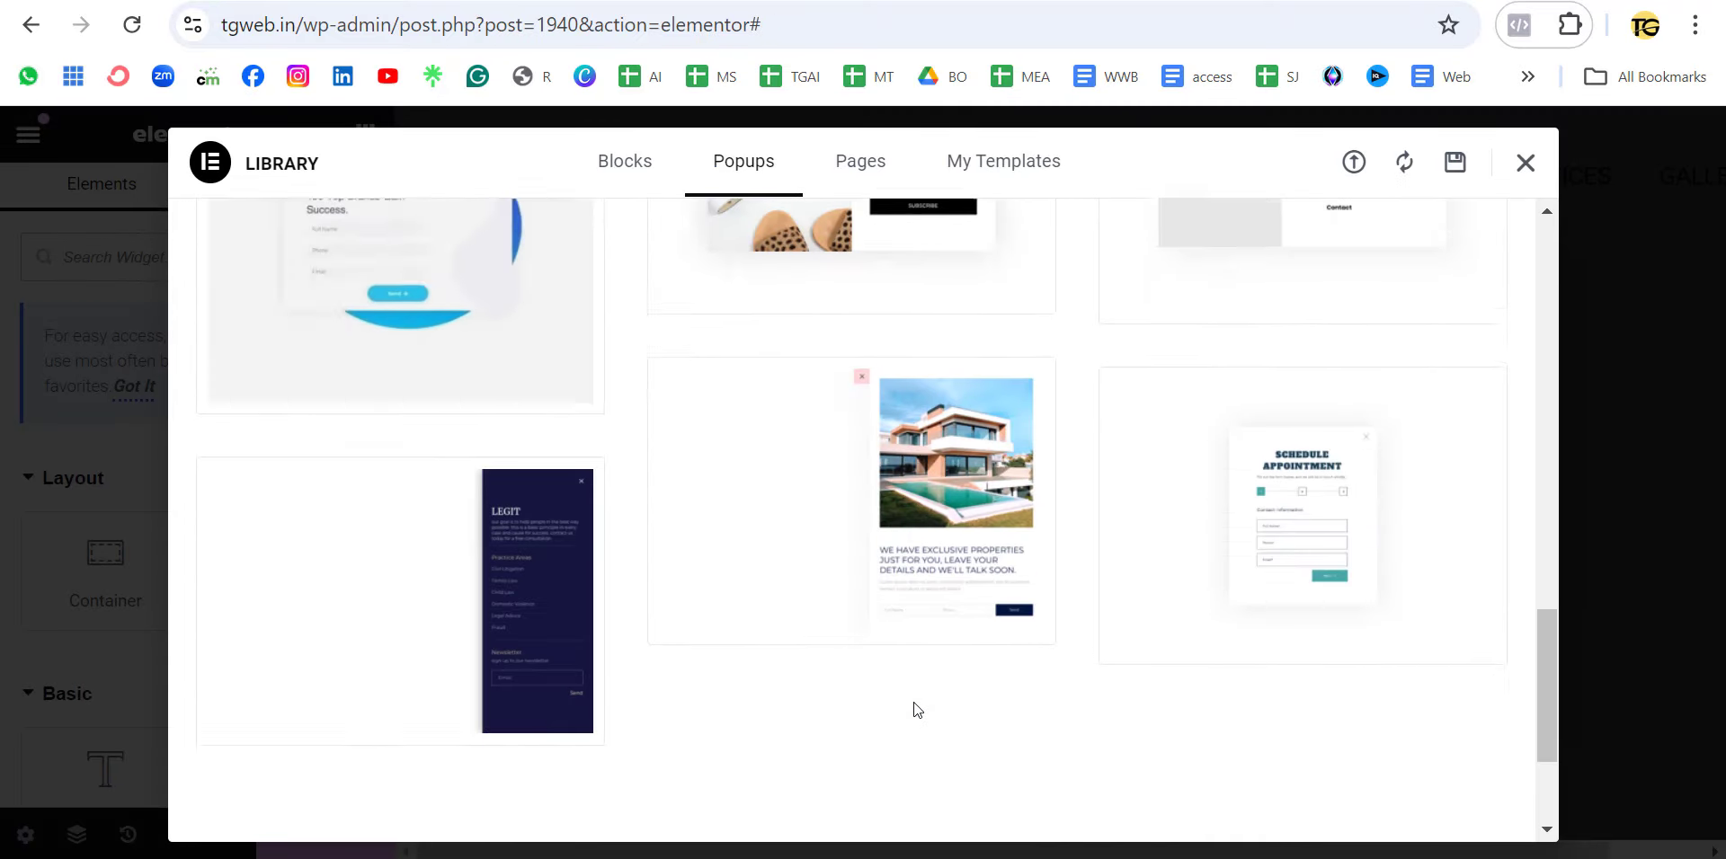
scroll(914, 710, up, 12)
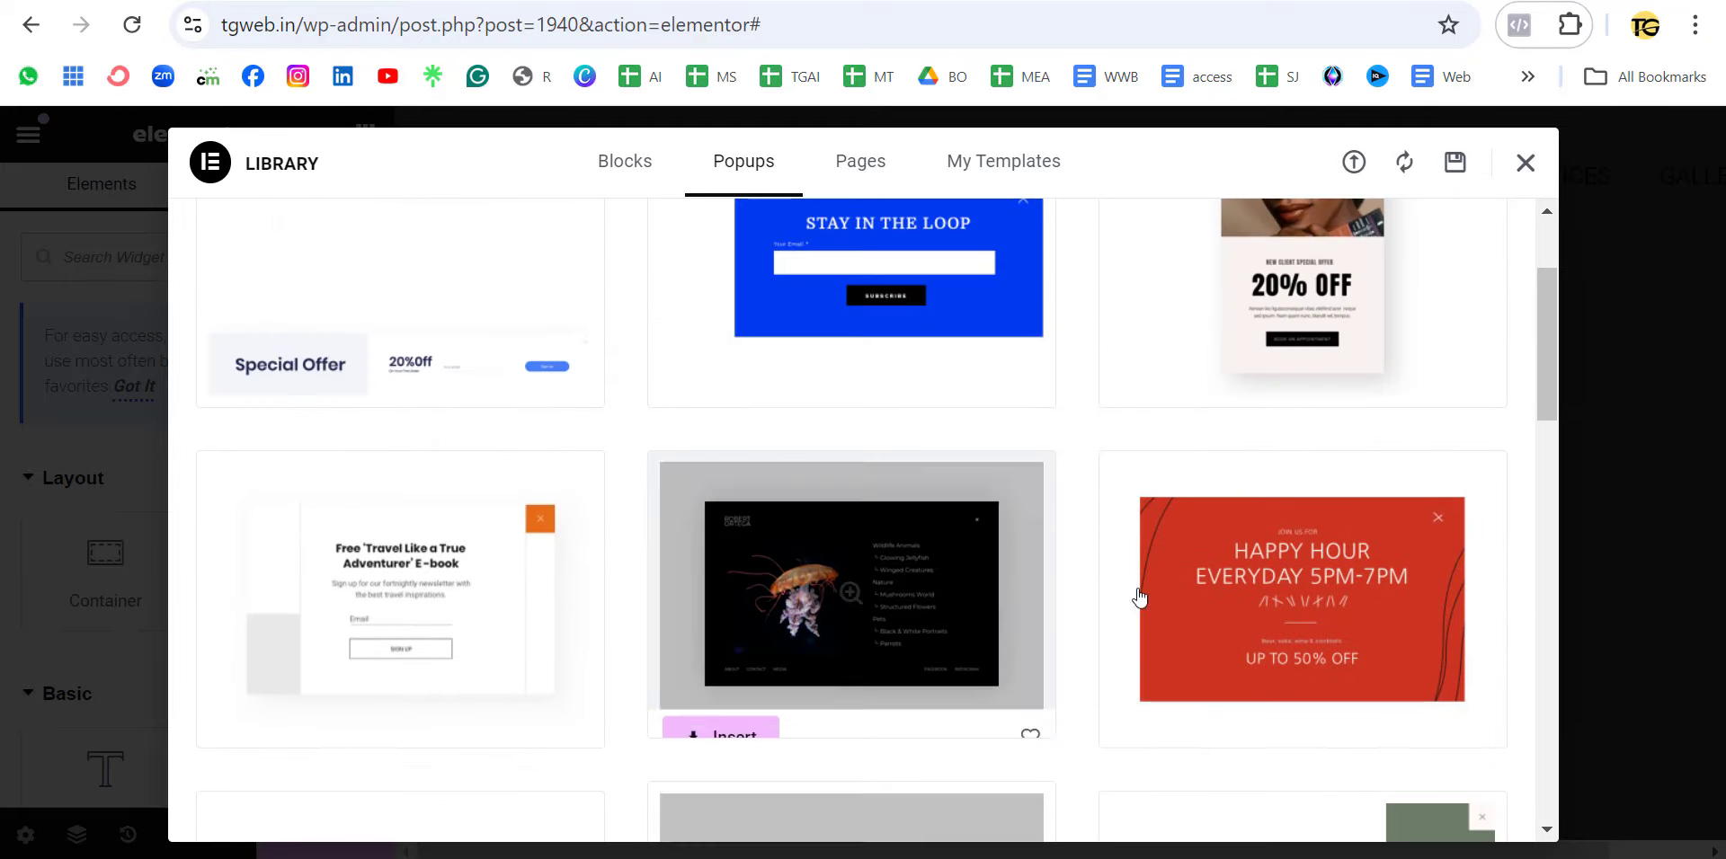
scroll(1194, 437, up, 2)
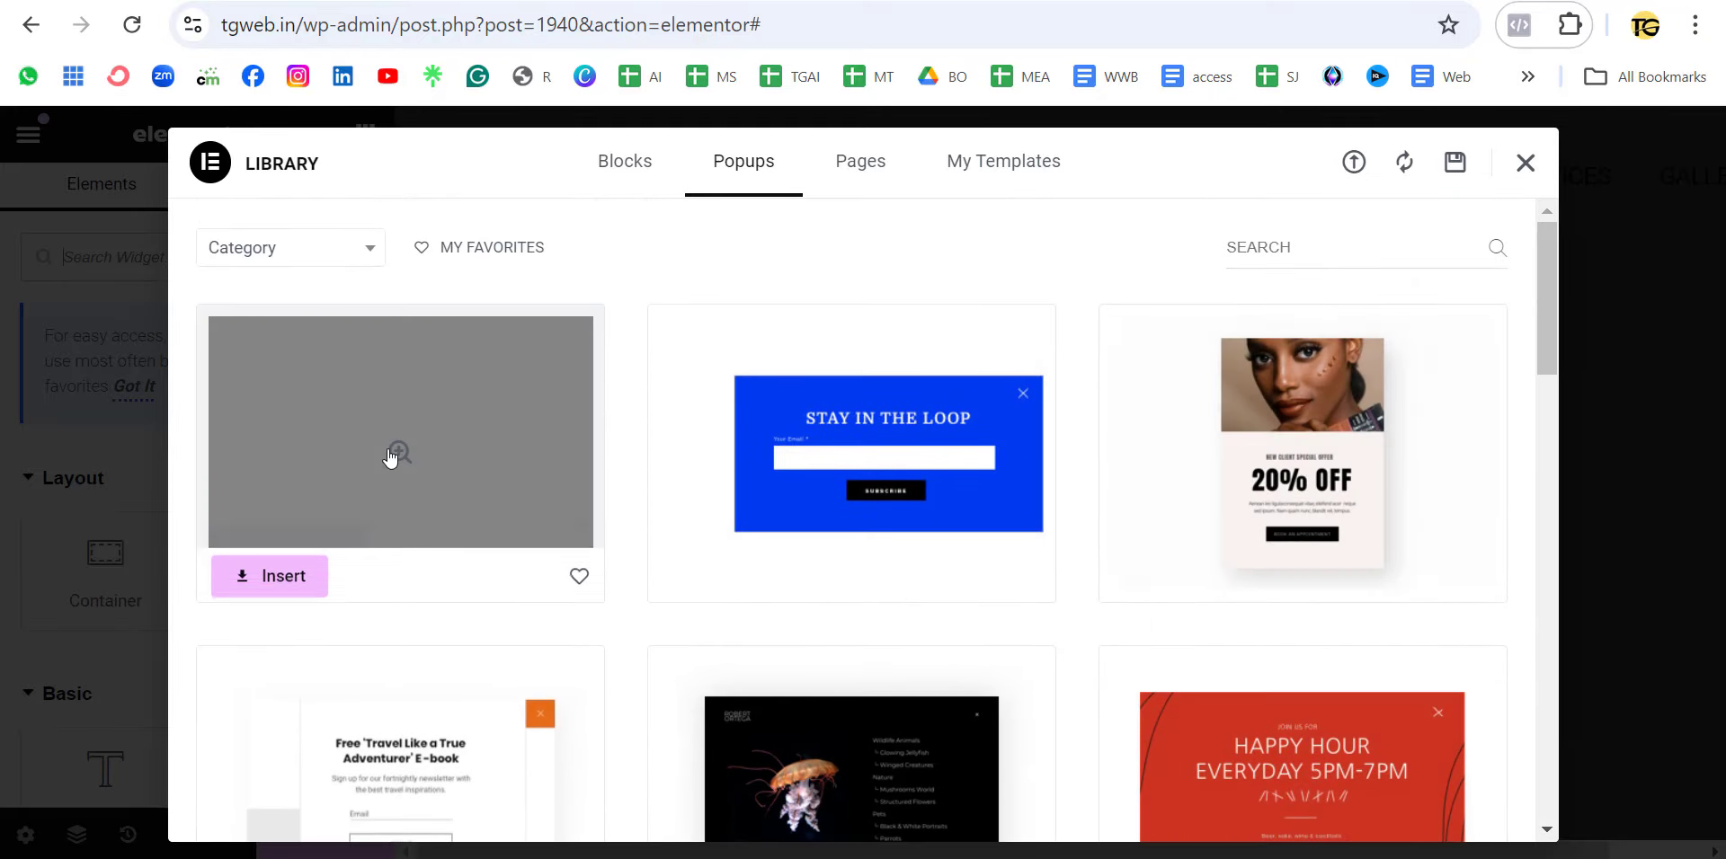
mouse_move(390, 559)
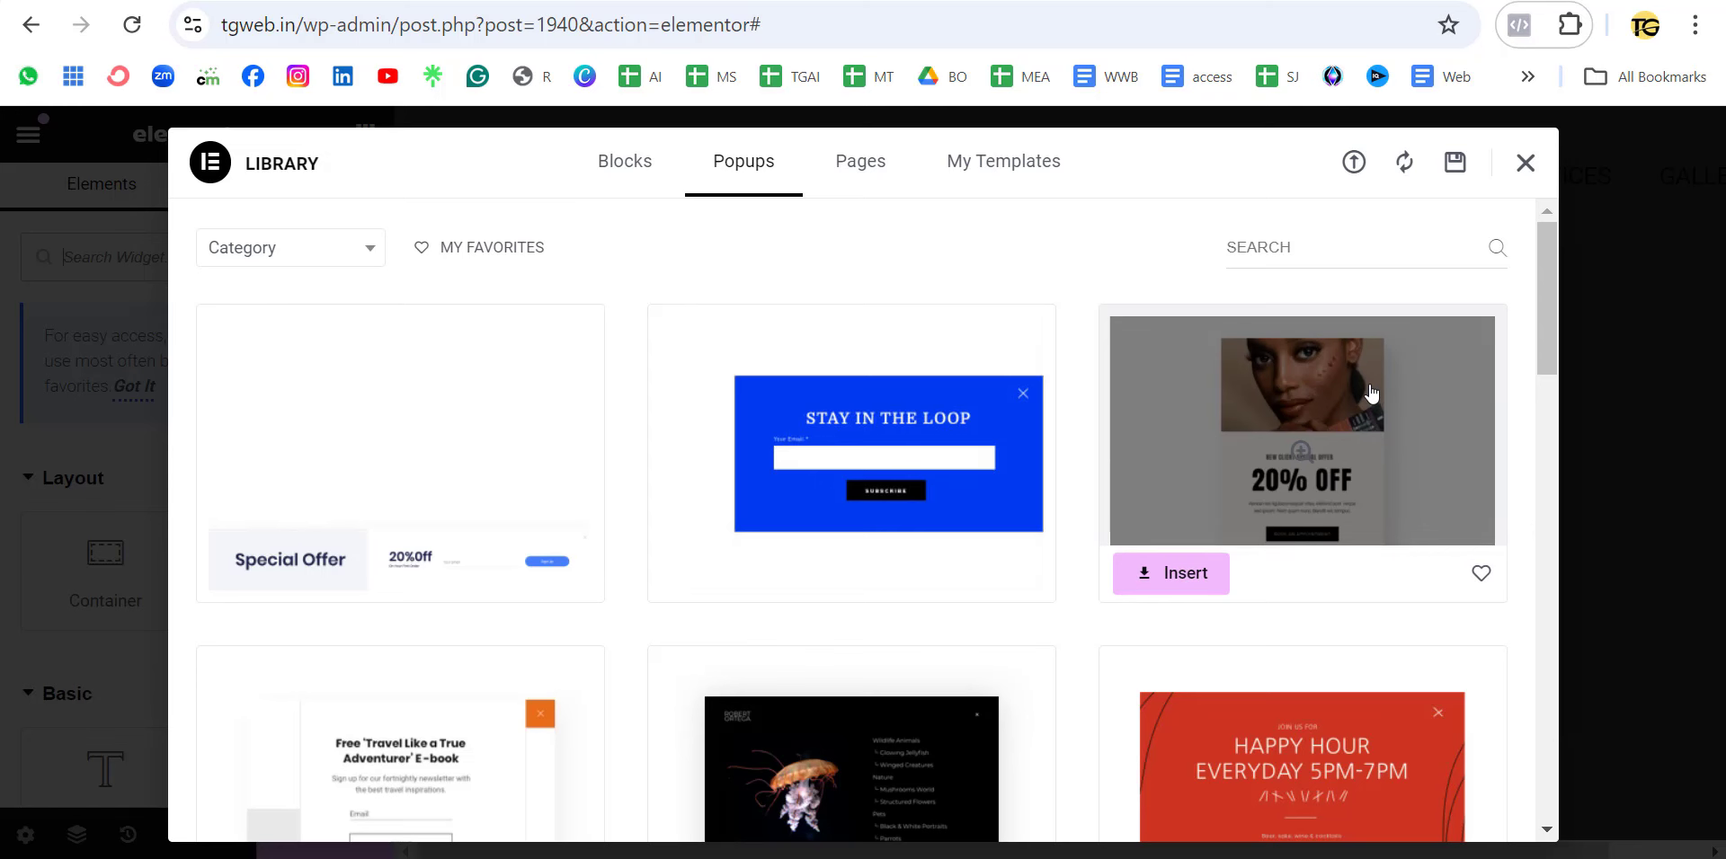
scroll(1407, 388, down, 2)
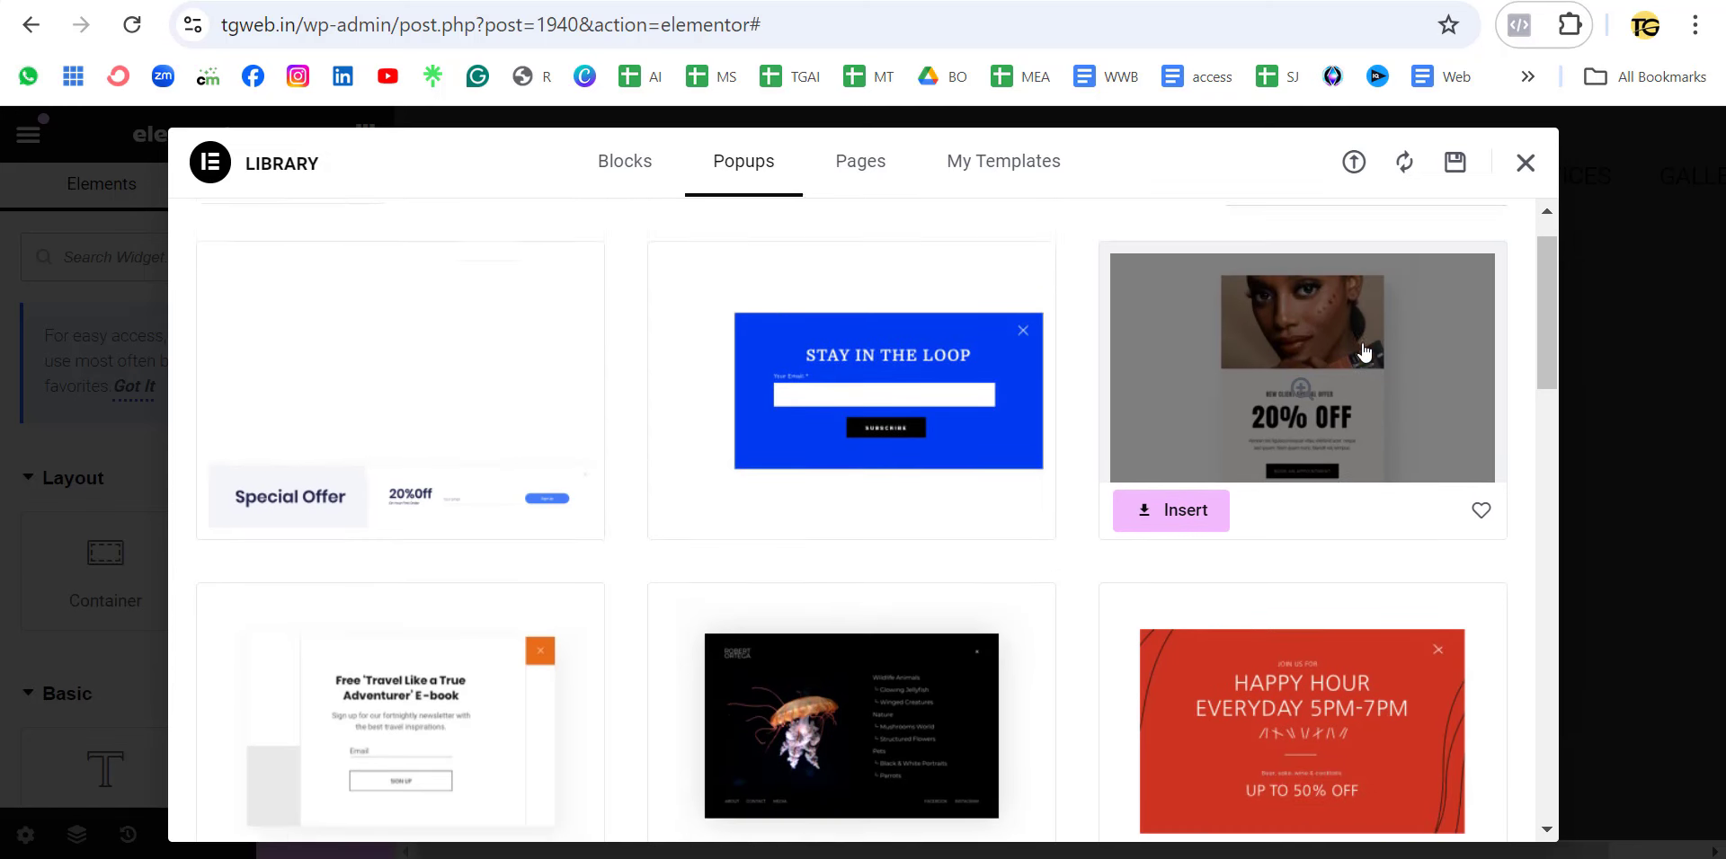
scroll(1361, 347, up, 2)
scroll(625, 471, down, 6)
scroll(625, 471, down, 9)
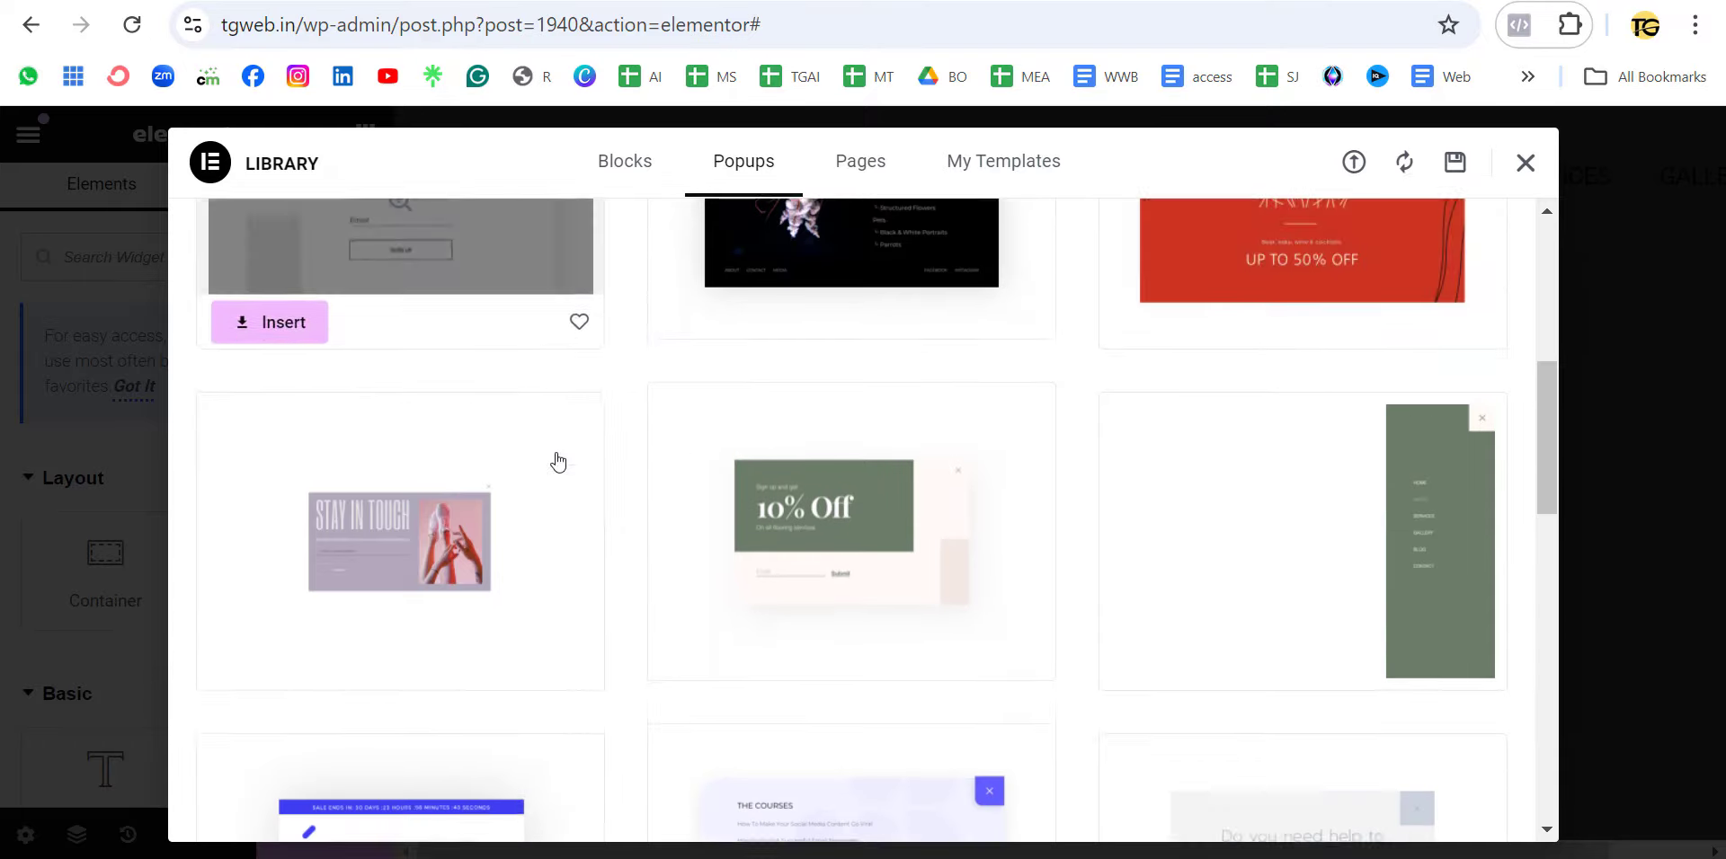
scroll(733, 479, down, 8)
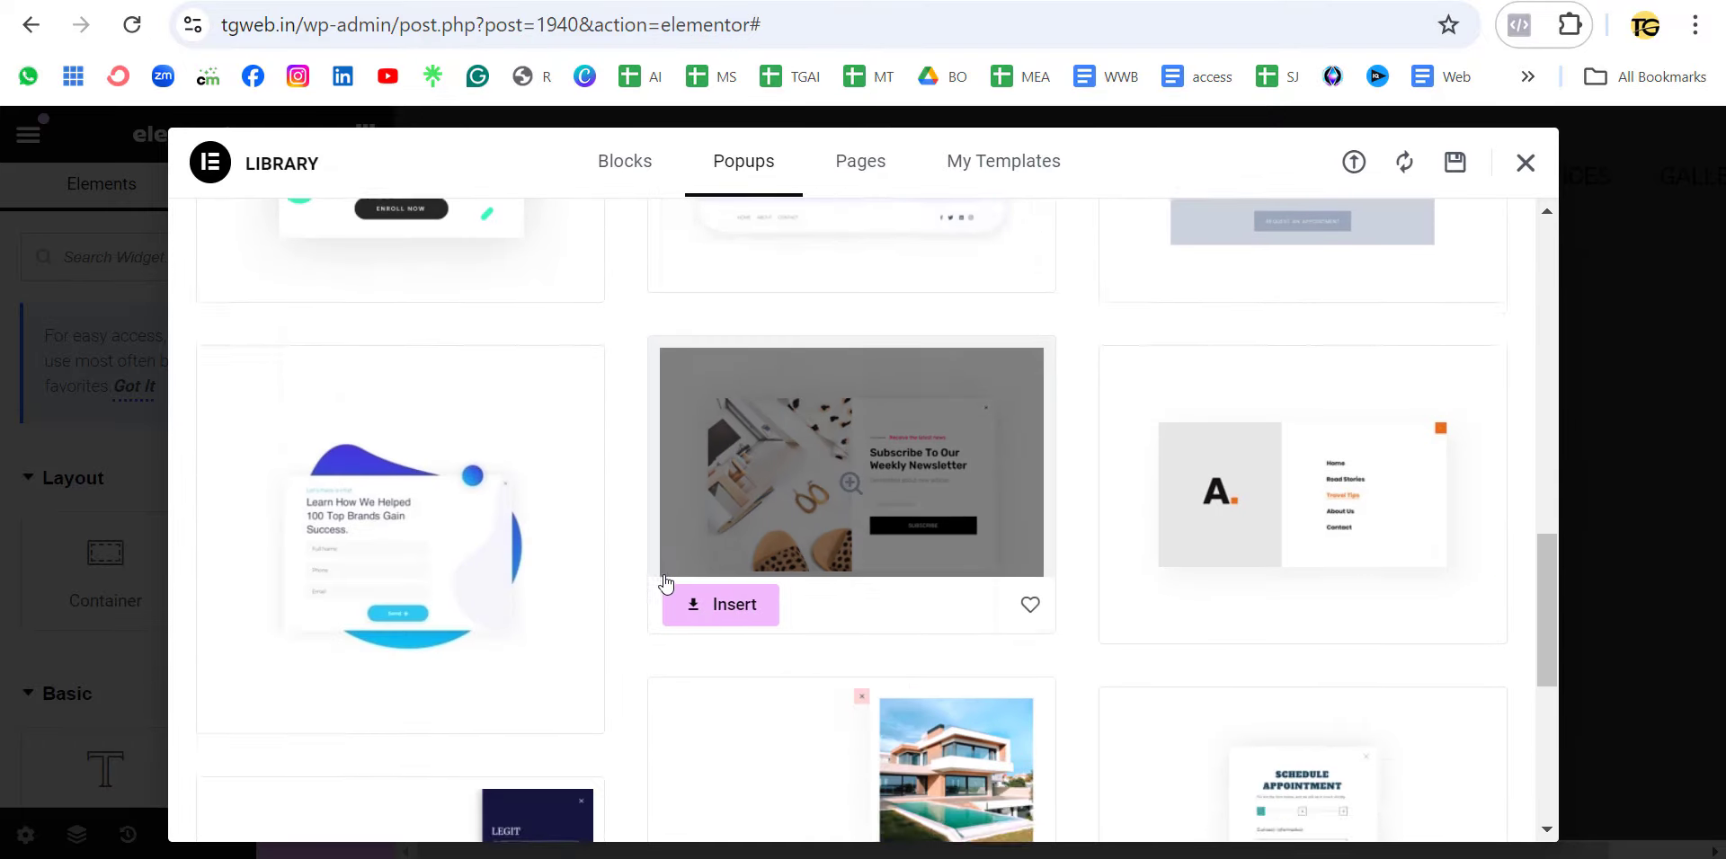
scroll(666, 585, up, 20)
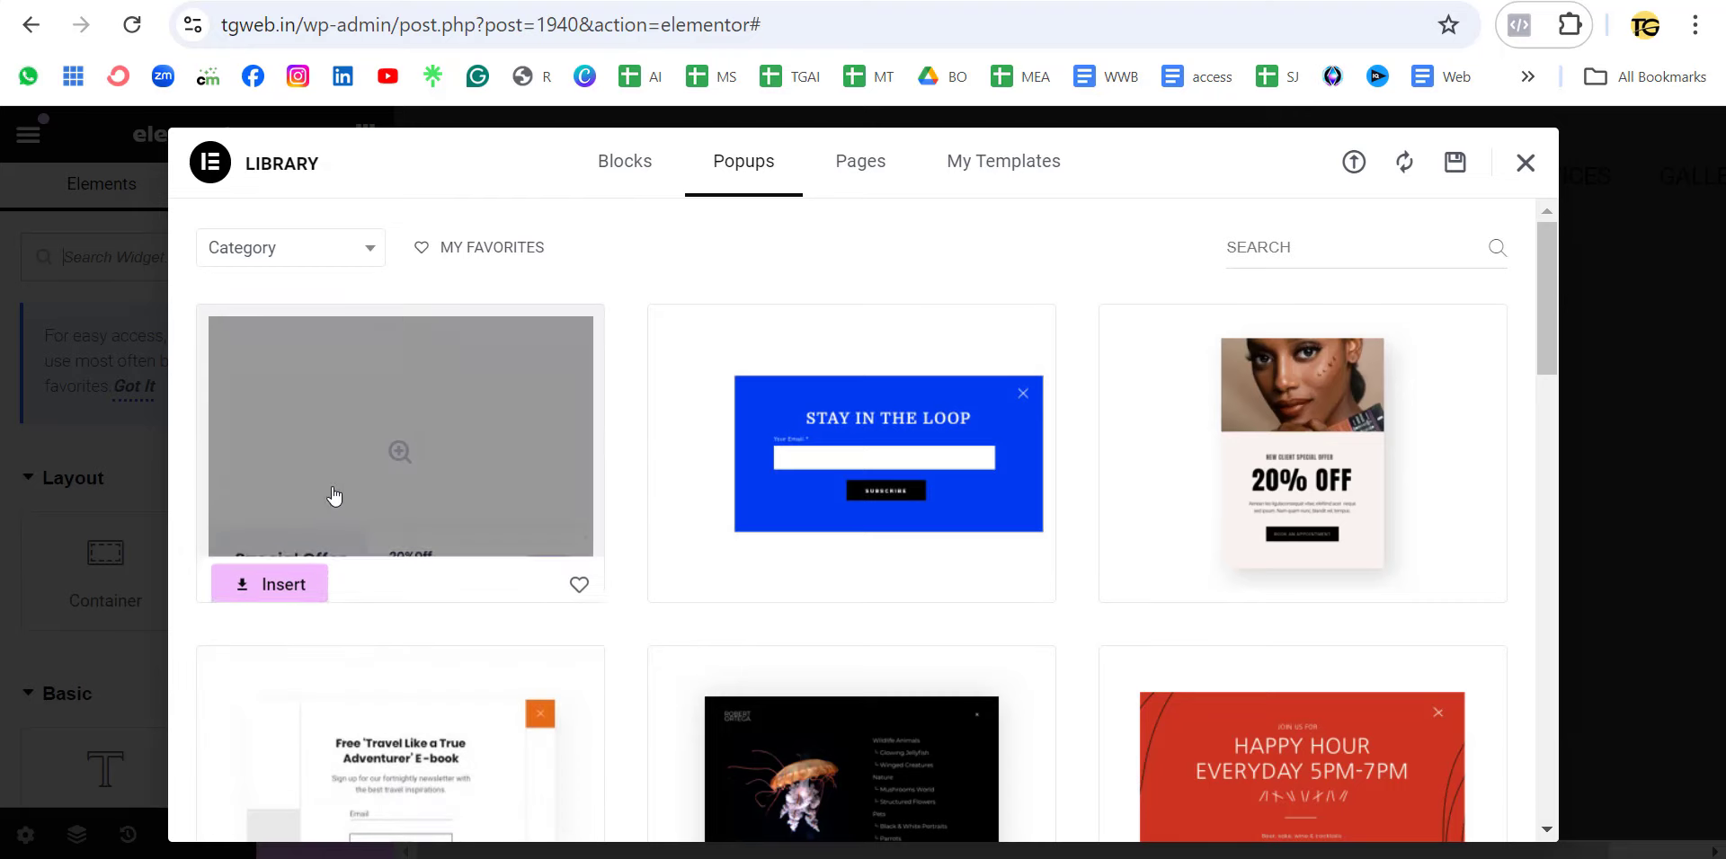
Preview the Special Offer 20% off banner popup from the library and insert it into the template
click(339, 500)
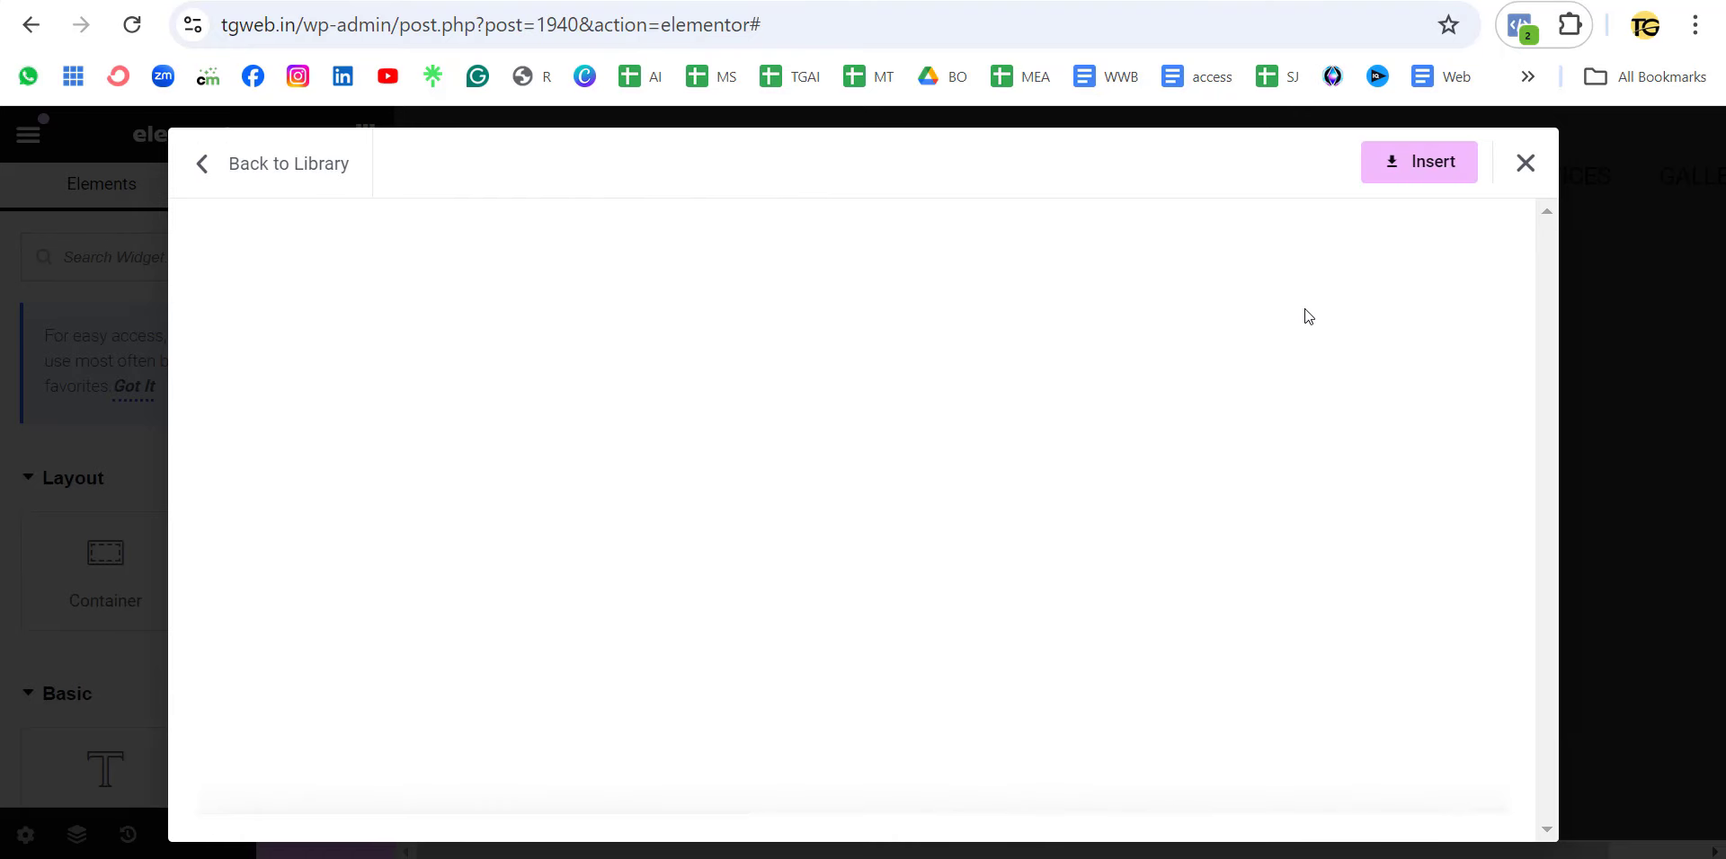
click(1410, 173)
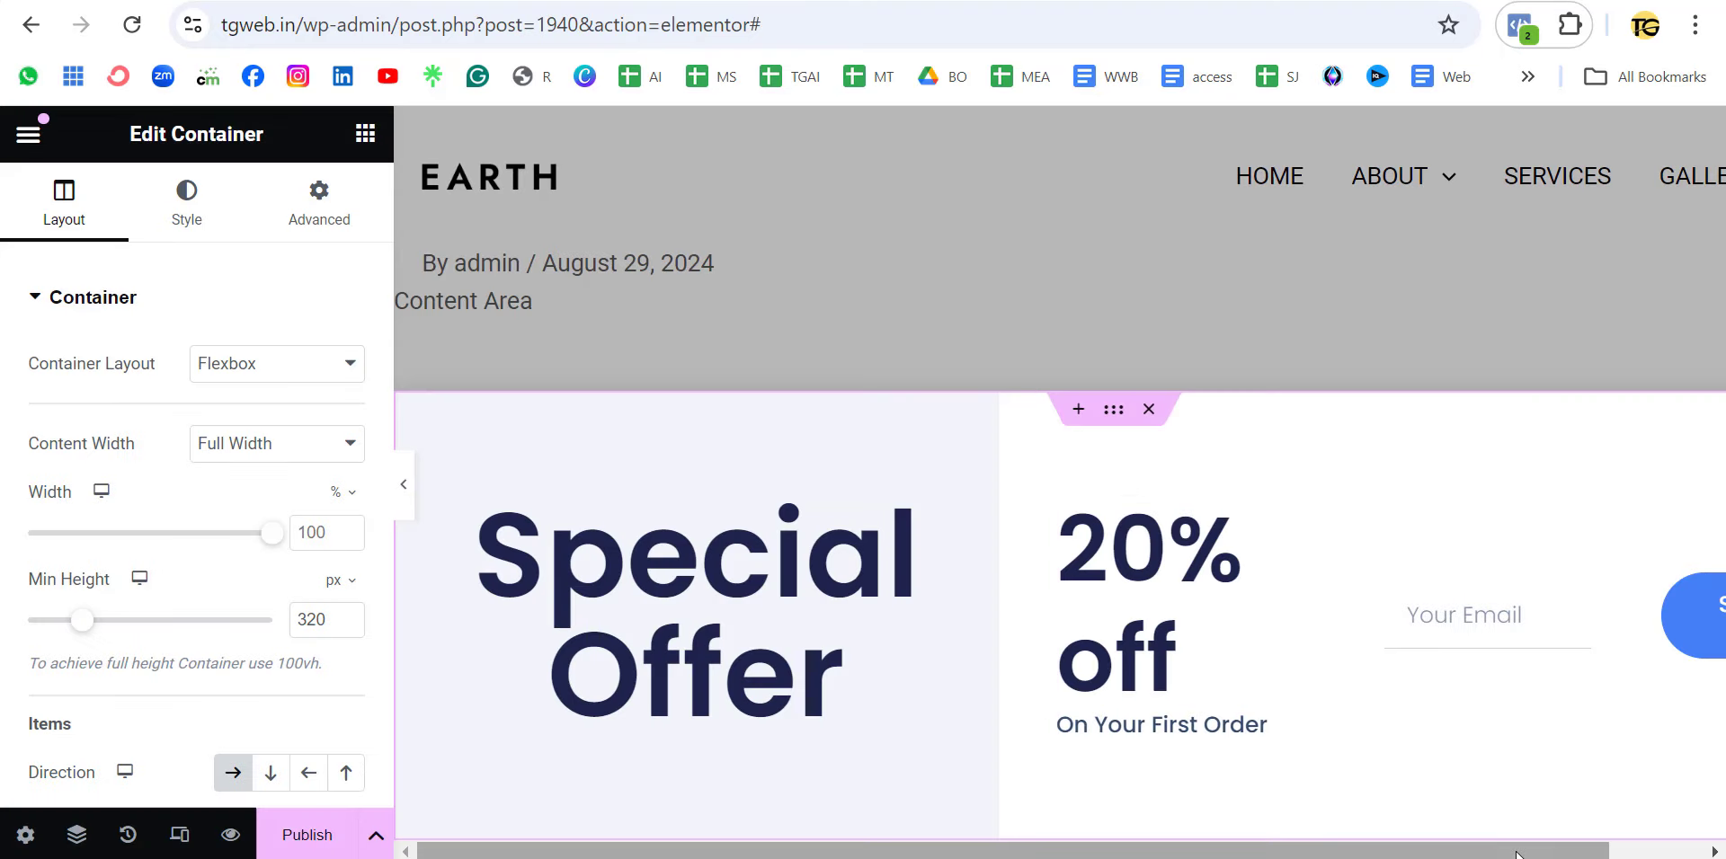
mouse_move(1517, 854)
mouse_down()
mouse_move(1687, 840)
mouse_move(1520, 838)
mouse_up()
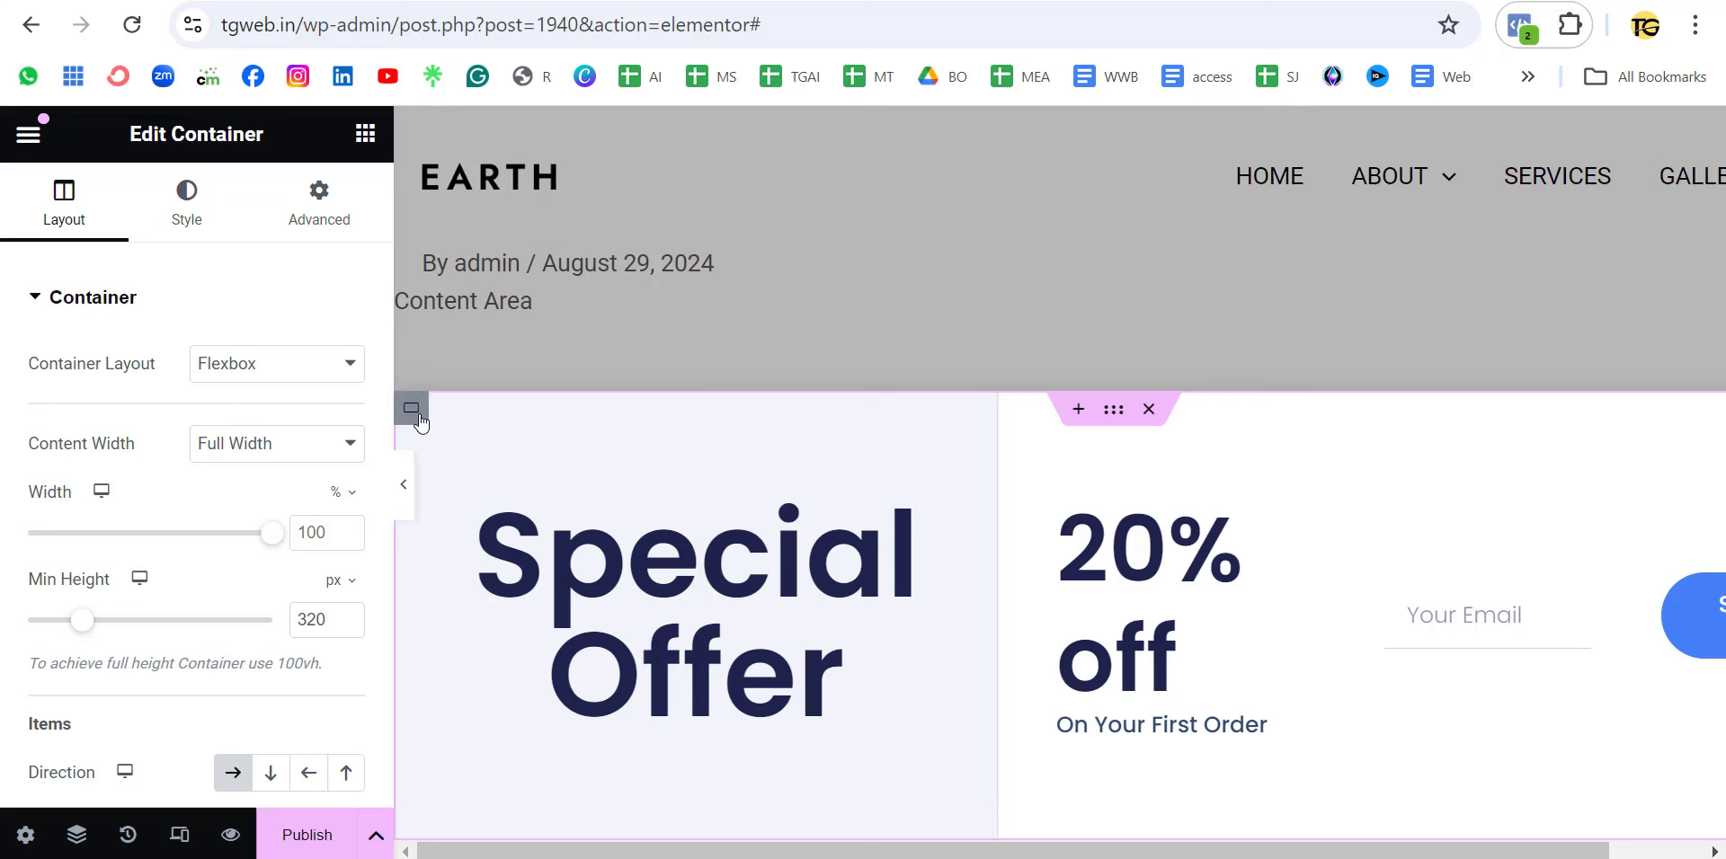
Set the width of the container holding the Special Offer text to 40%
click(419, 416)
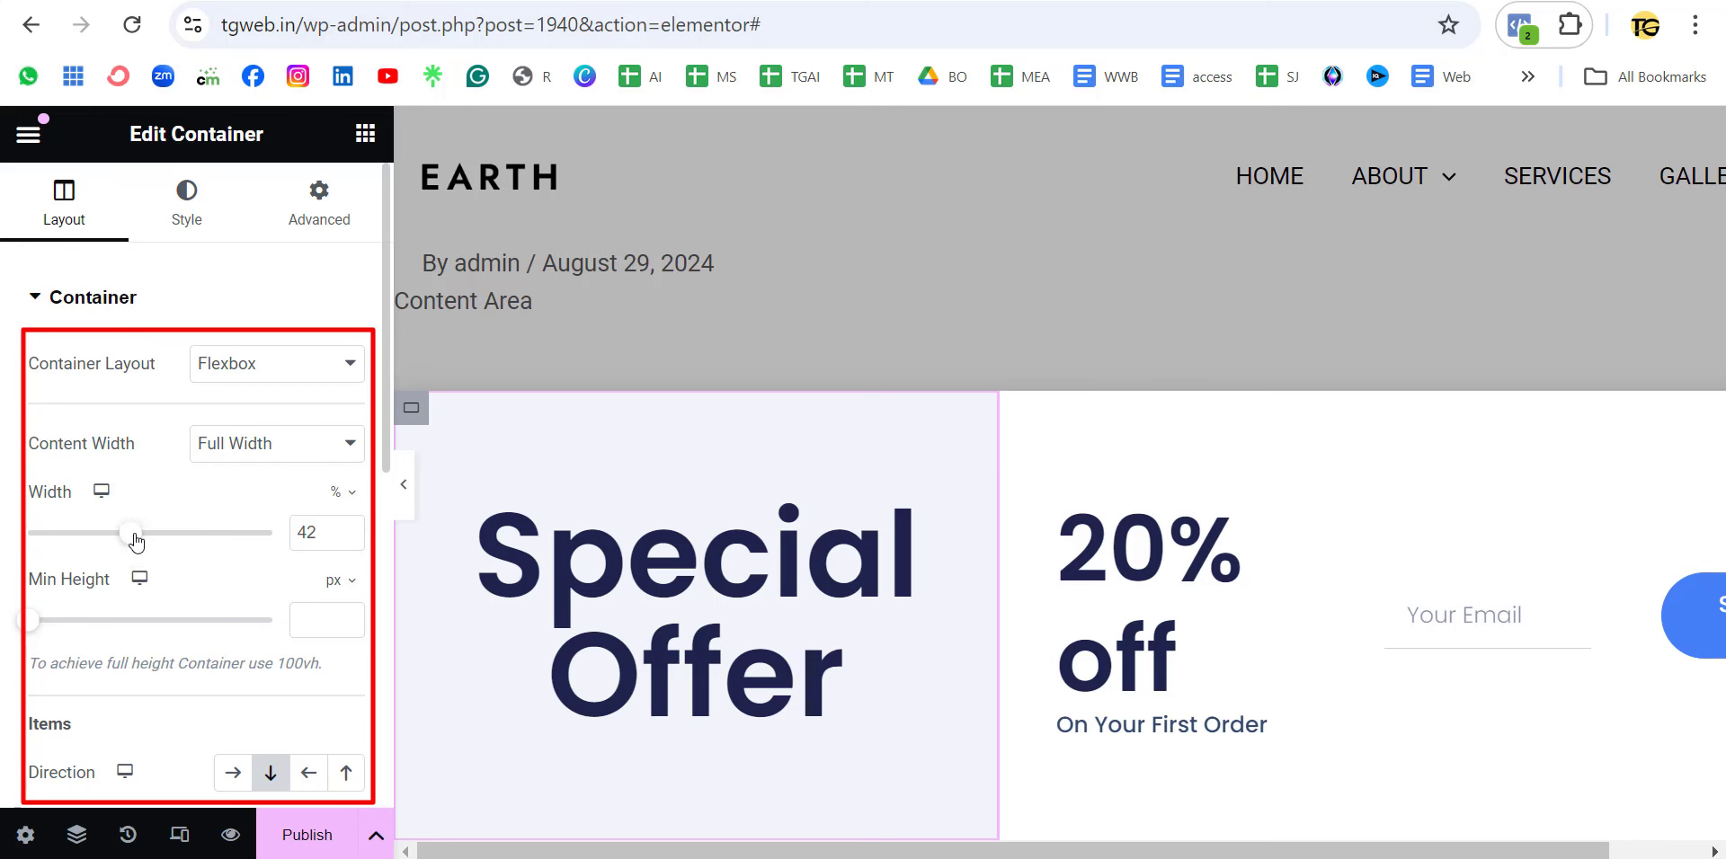
mouse_move(149, 538)
mouse_down()
mouse_move(105, 542)
mouse_move(127, 541)
mouse_up()
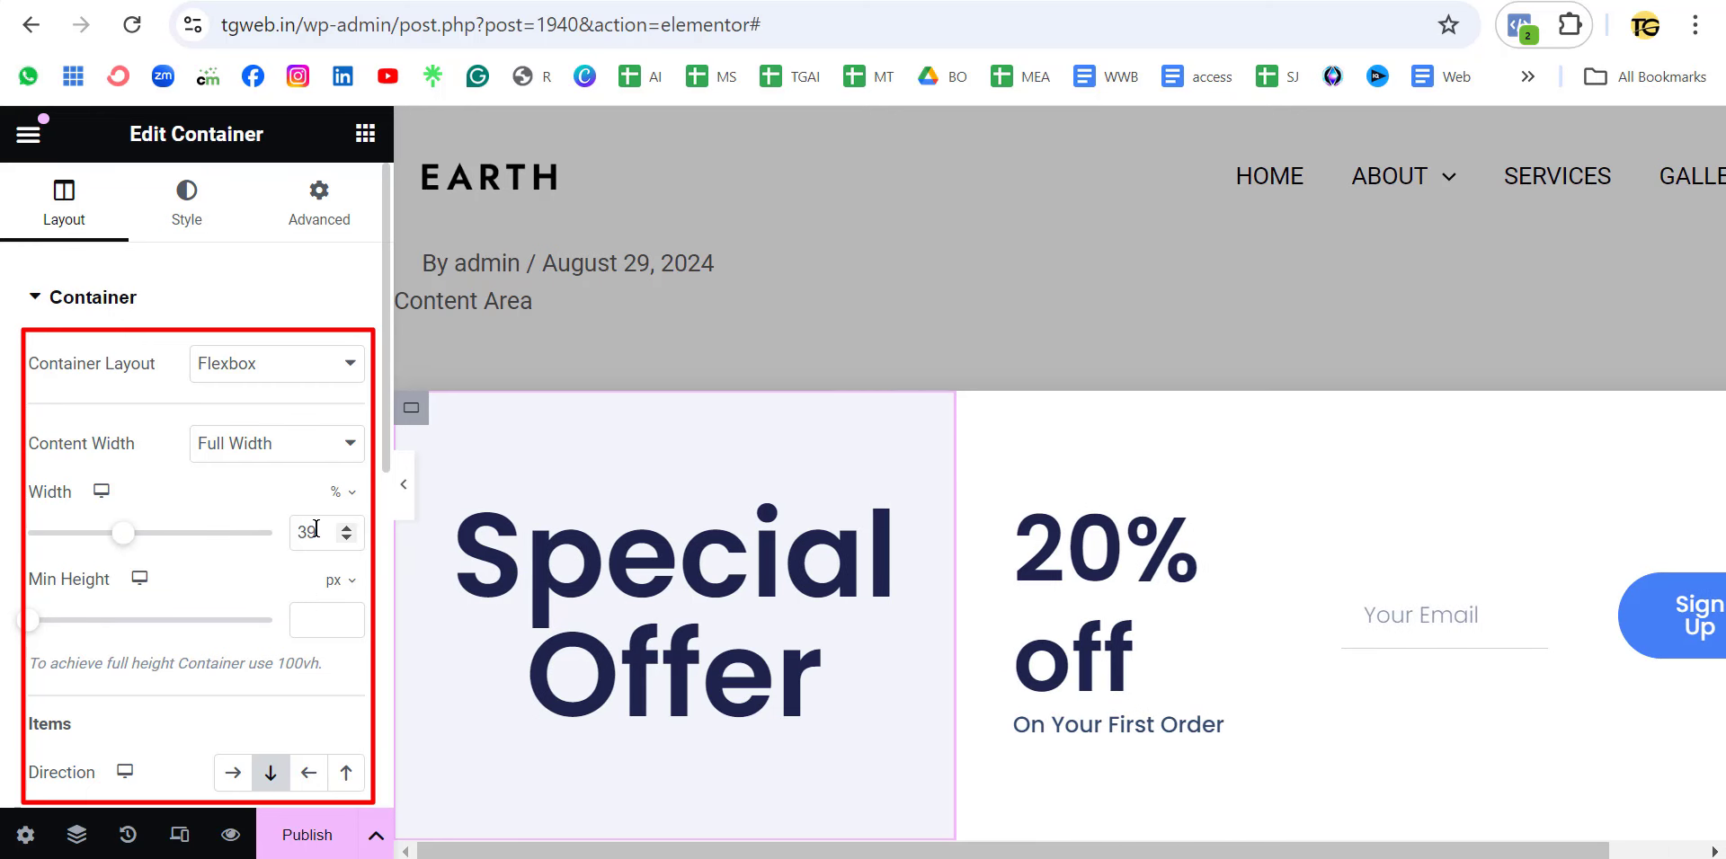
text(40)
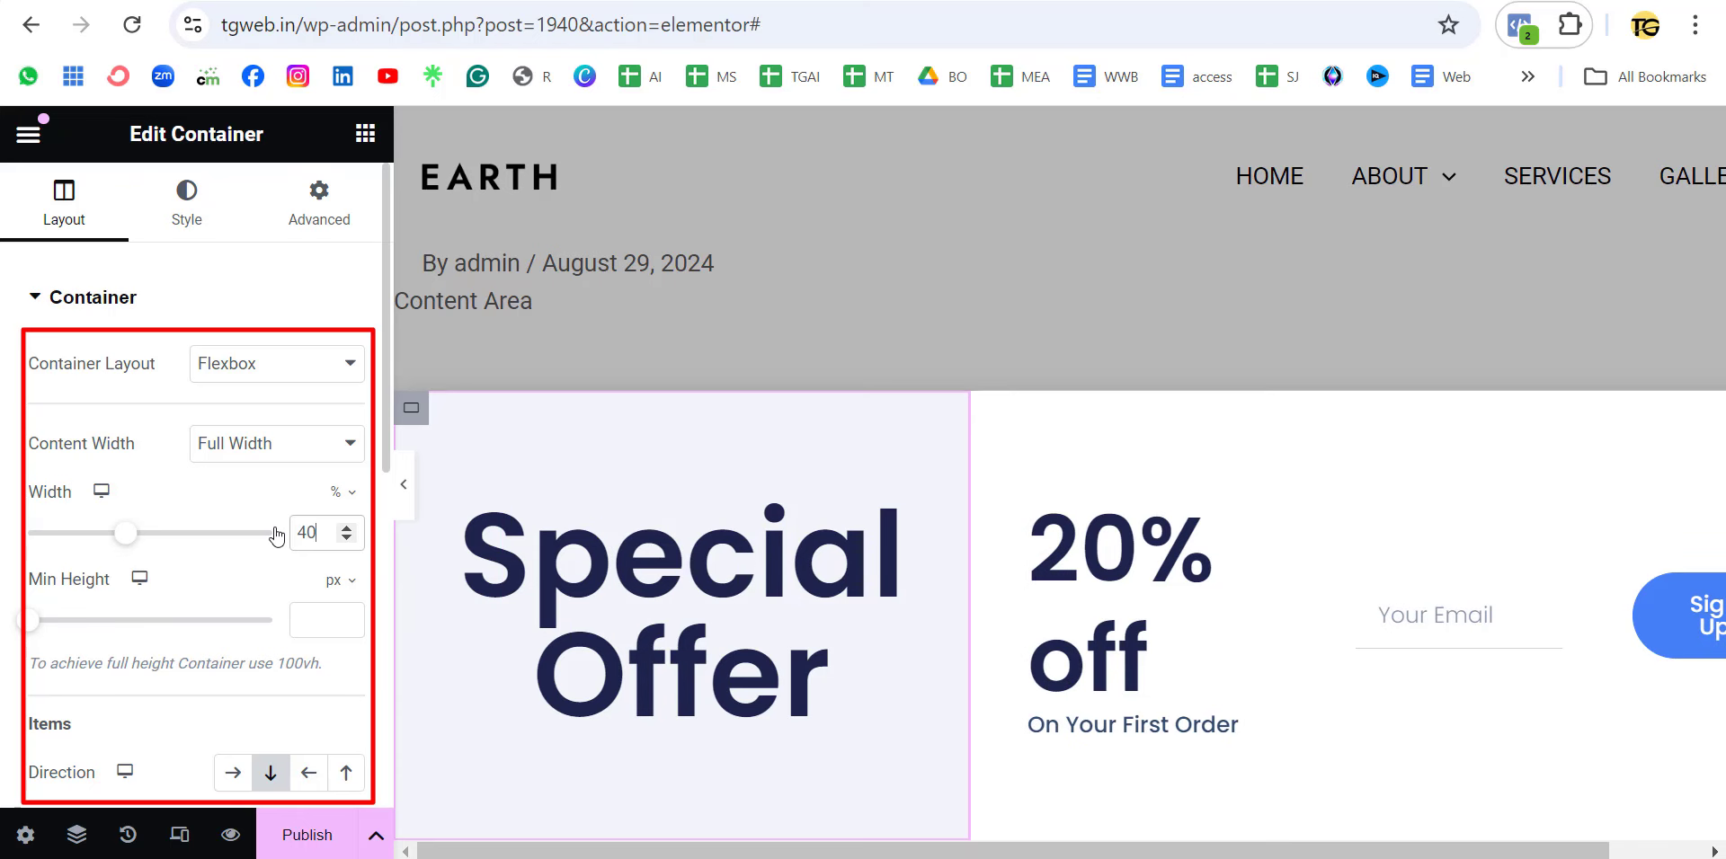
Try the End and Space Between justification options on the Special Offer container and return it to Center
scroll(106, 669, down, 2)
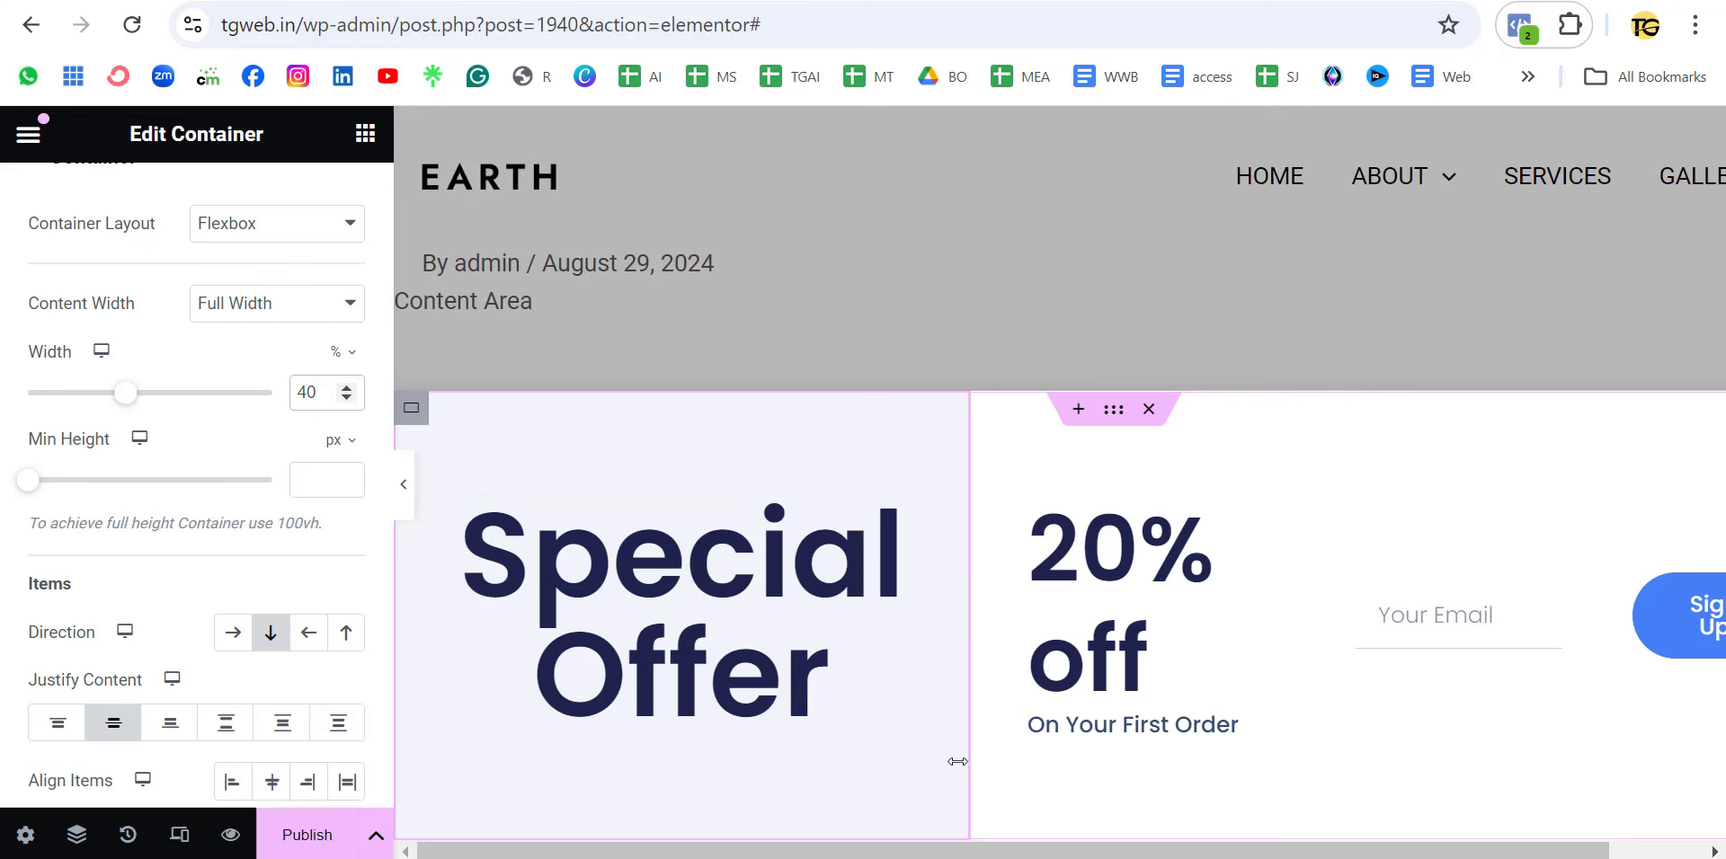
scroll(162, 599, down, 4)
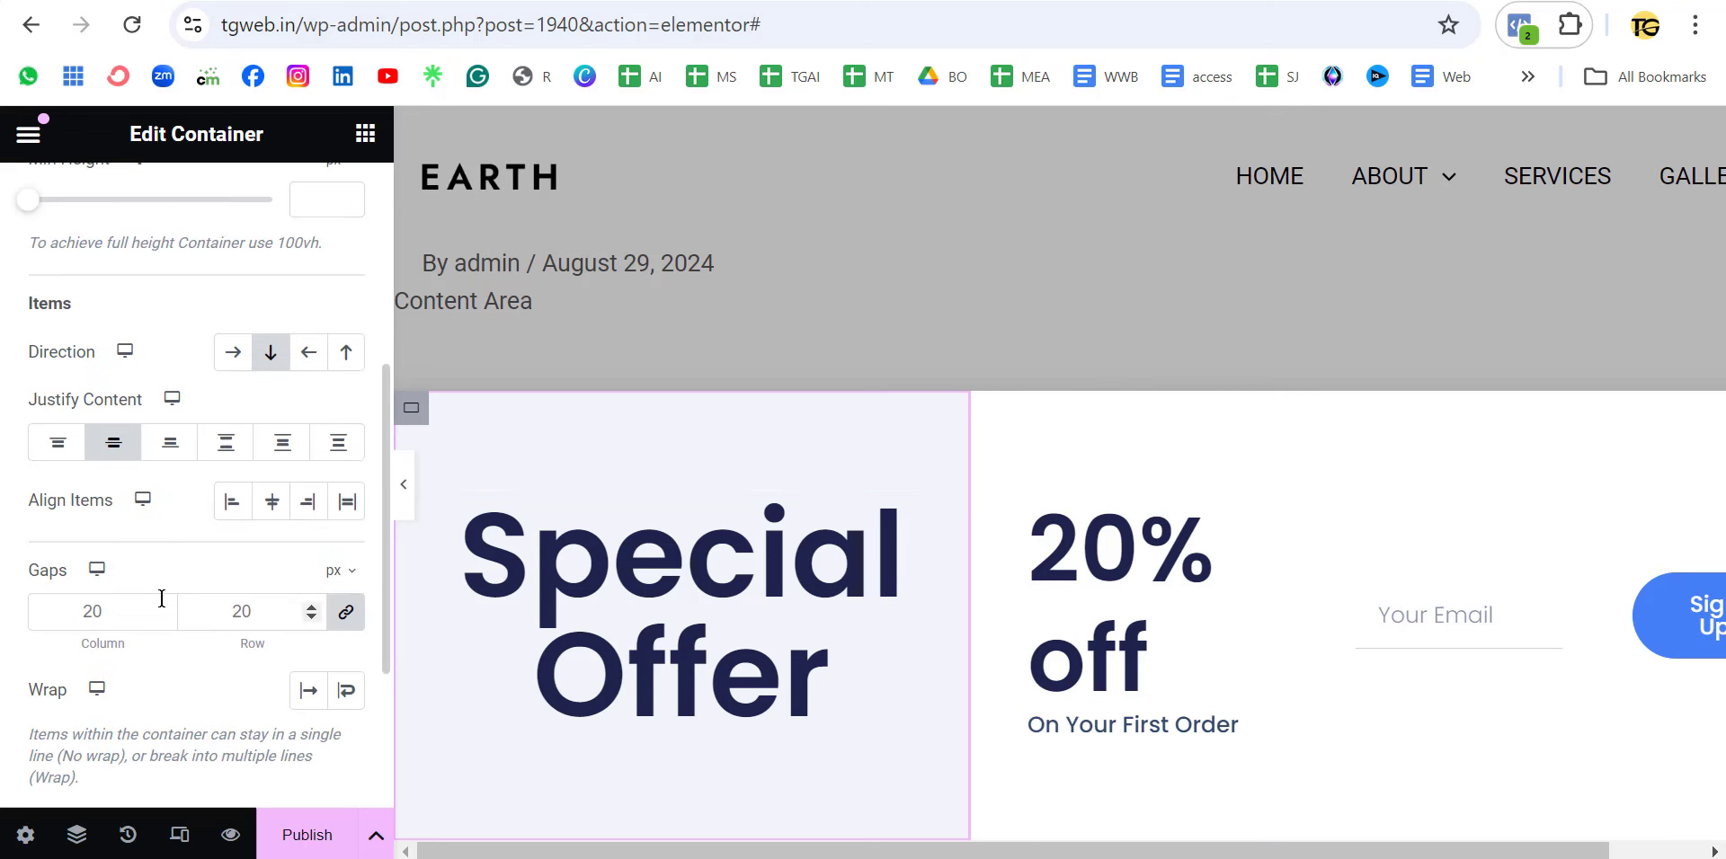
click(169, 442)
click(115, 447)
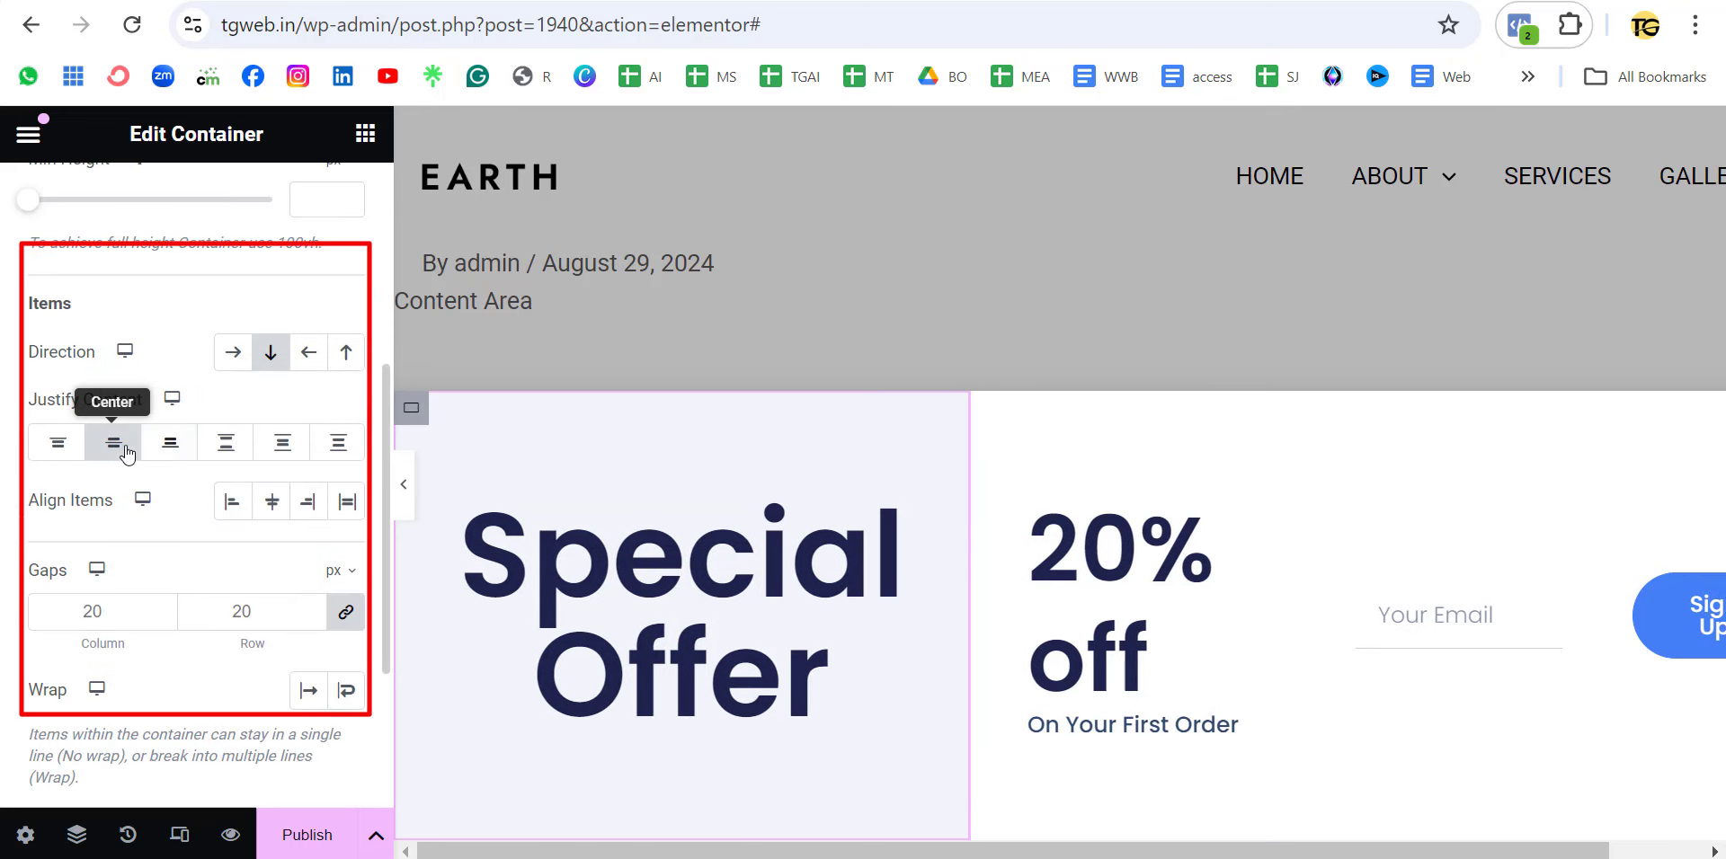
click(227, 445)
click(115, 443)
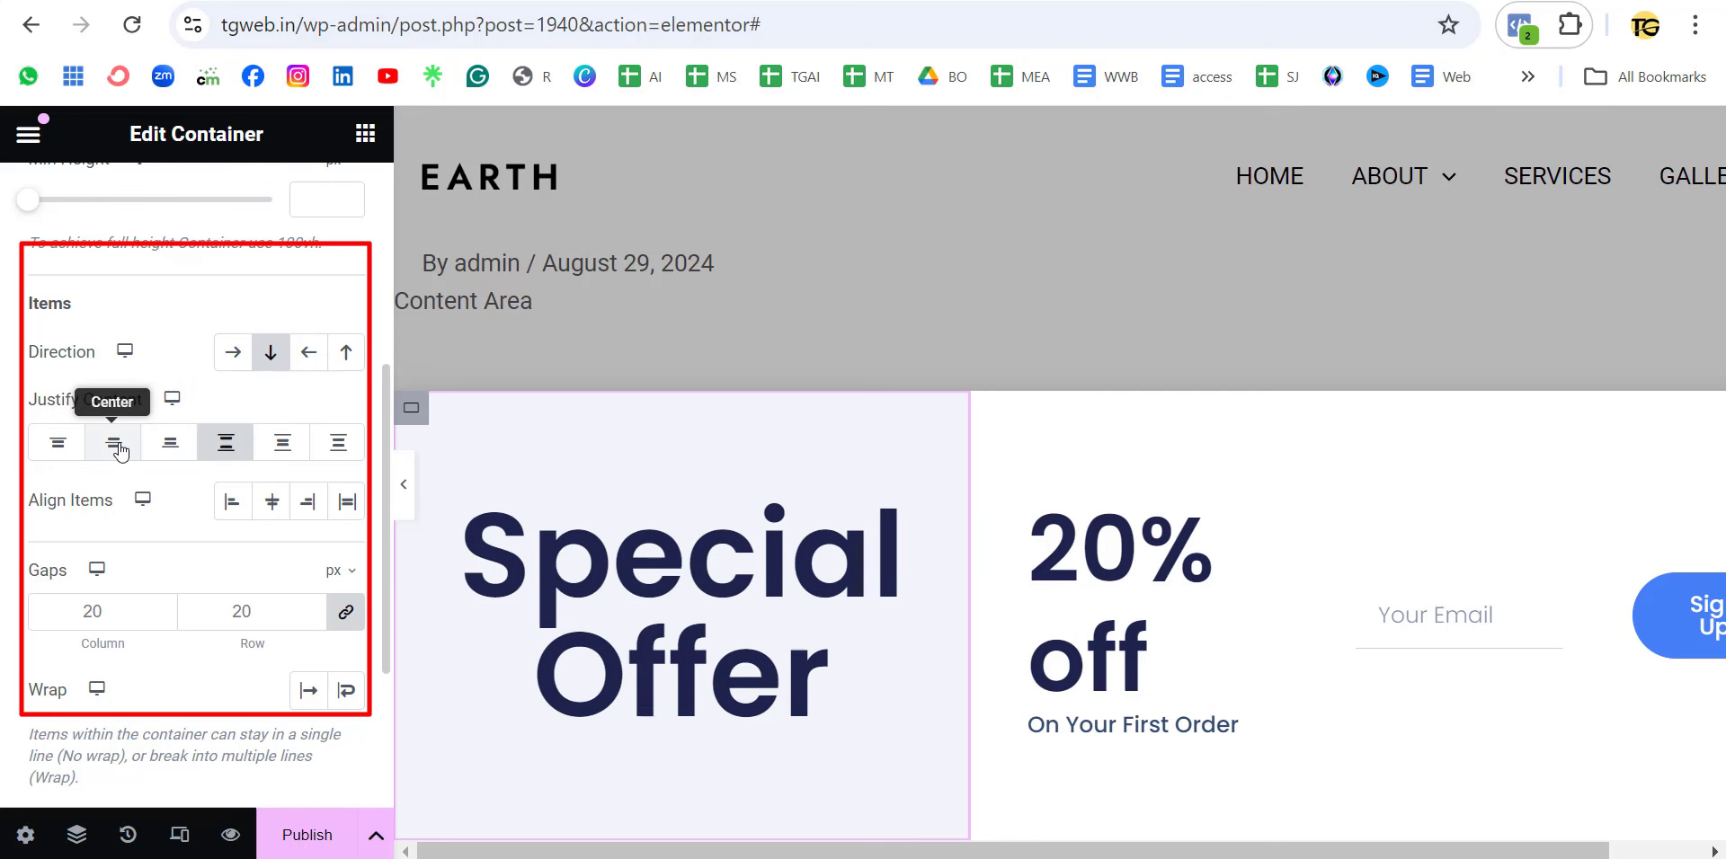
Try End item alignment on the 20% off container, restore Center, and set its column and row gaps to 10%
click(983, 413)
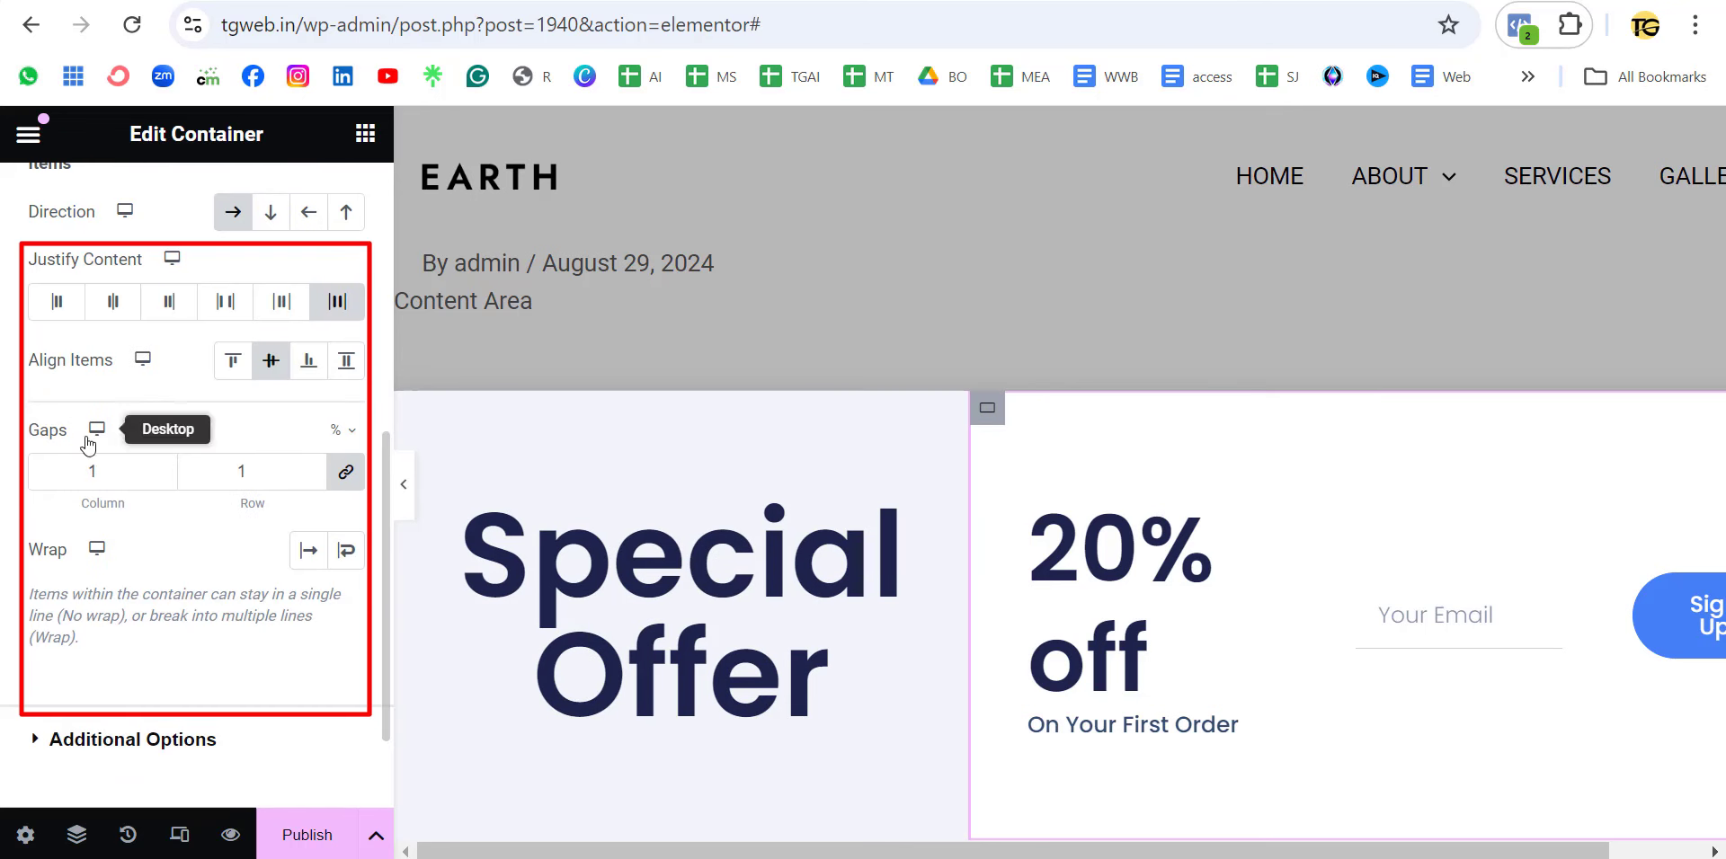
click(272, 368)
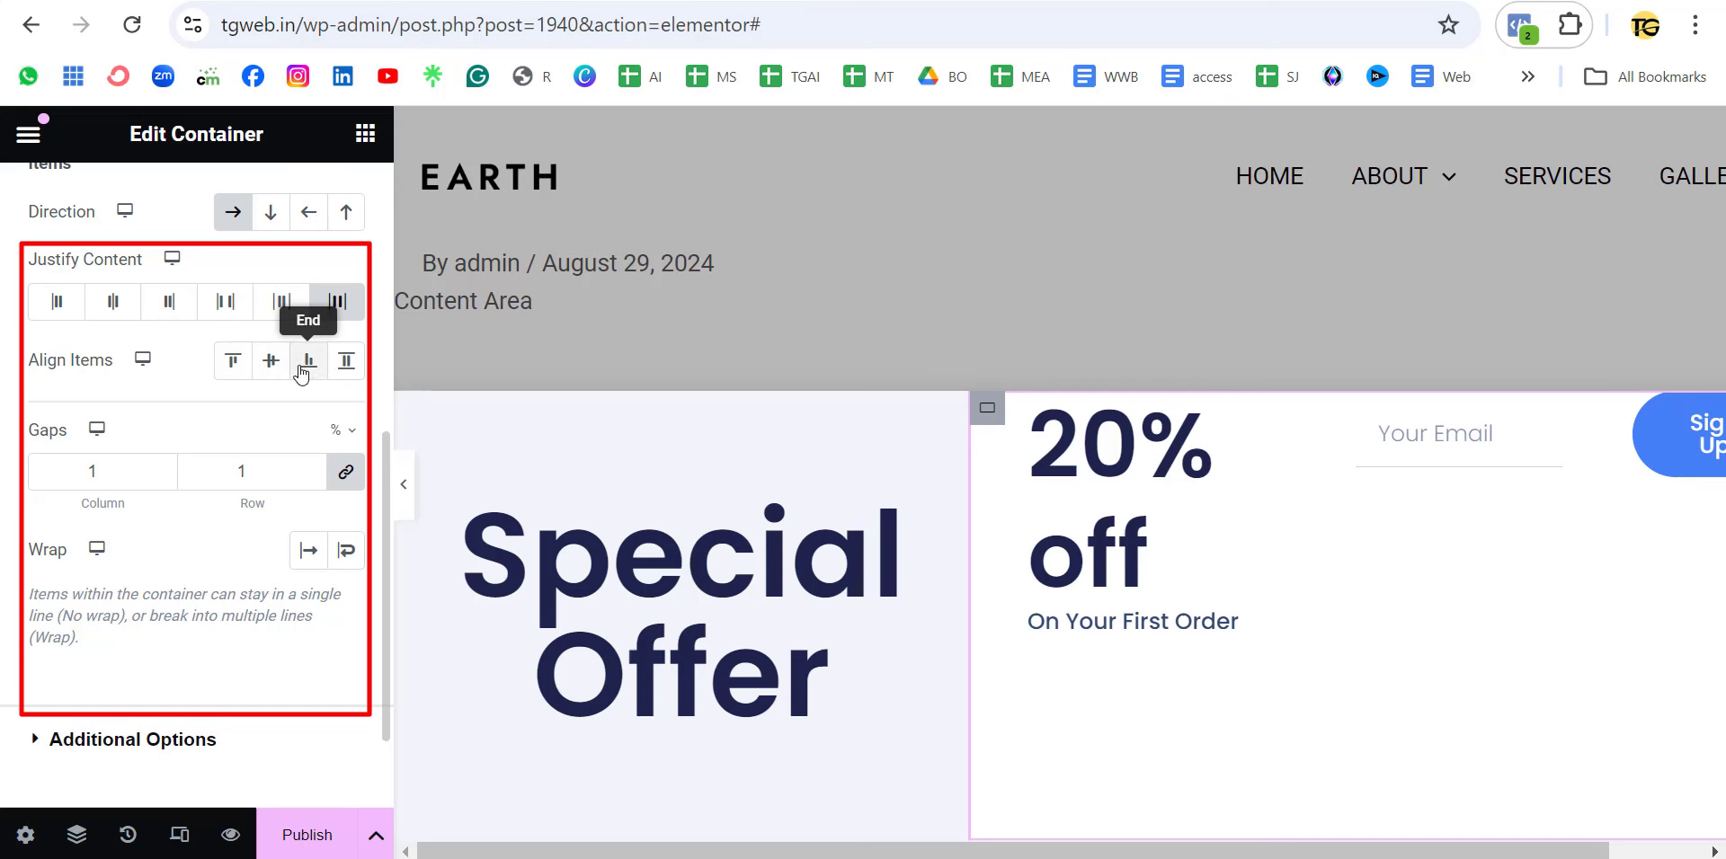
click(308, 363)
click(271, 364)
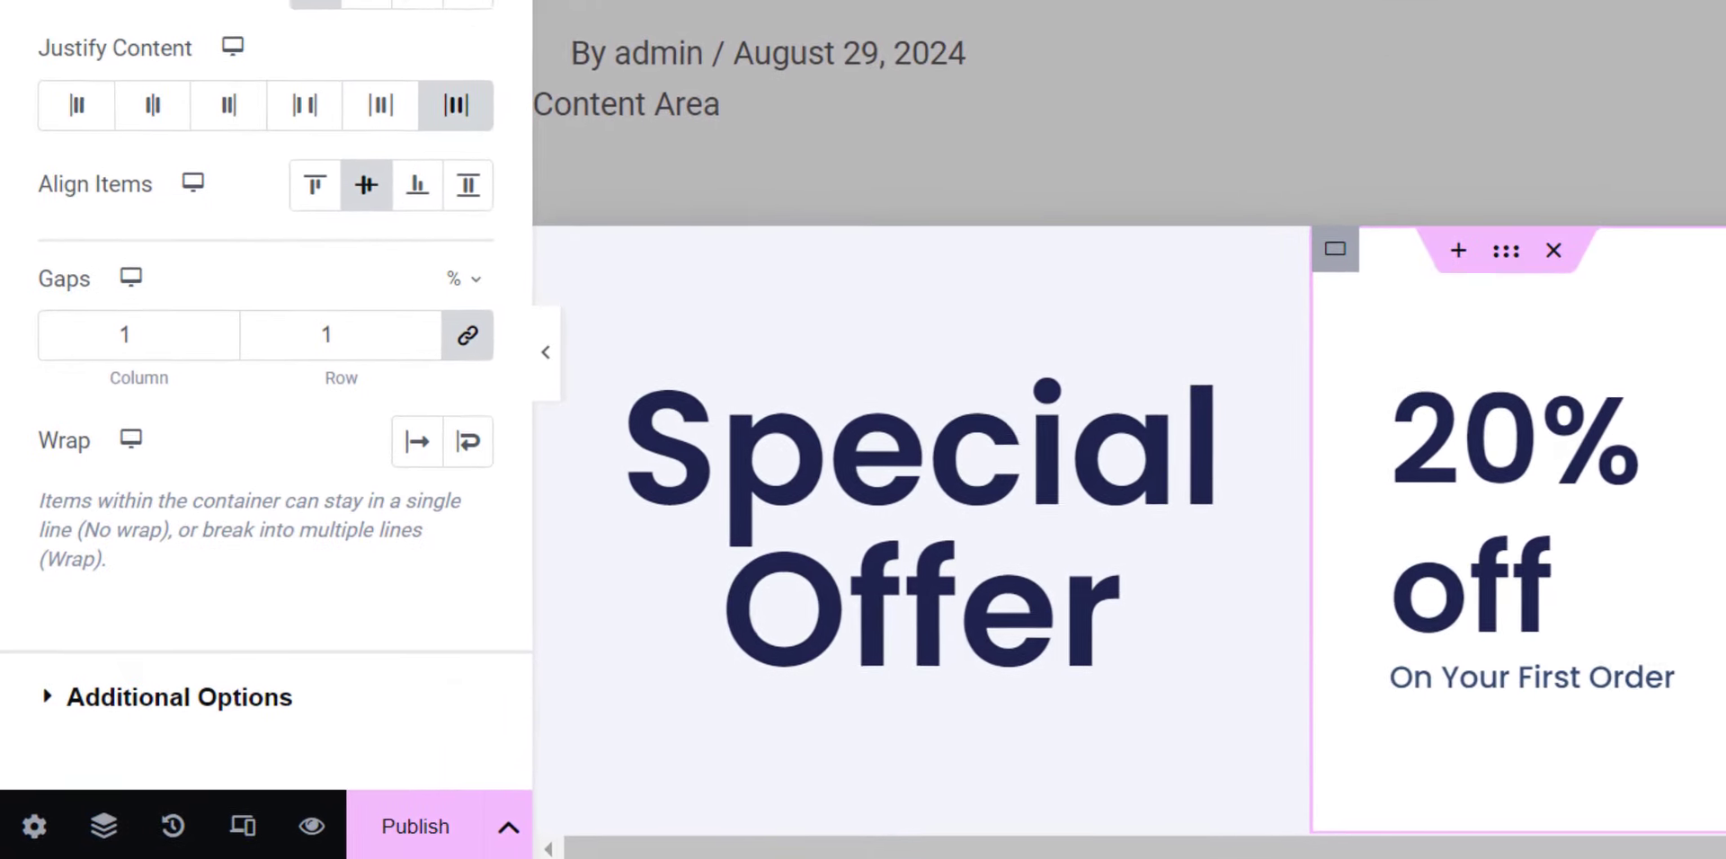
mouse_move(1573, 849)
mouse_down()
mouse_move(1701, 849)
mouse_move(1568, 848)
mouse_up()
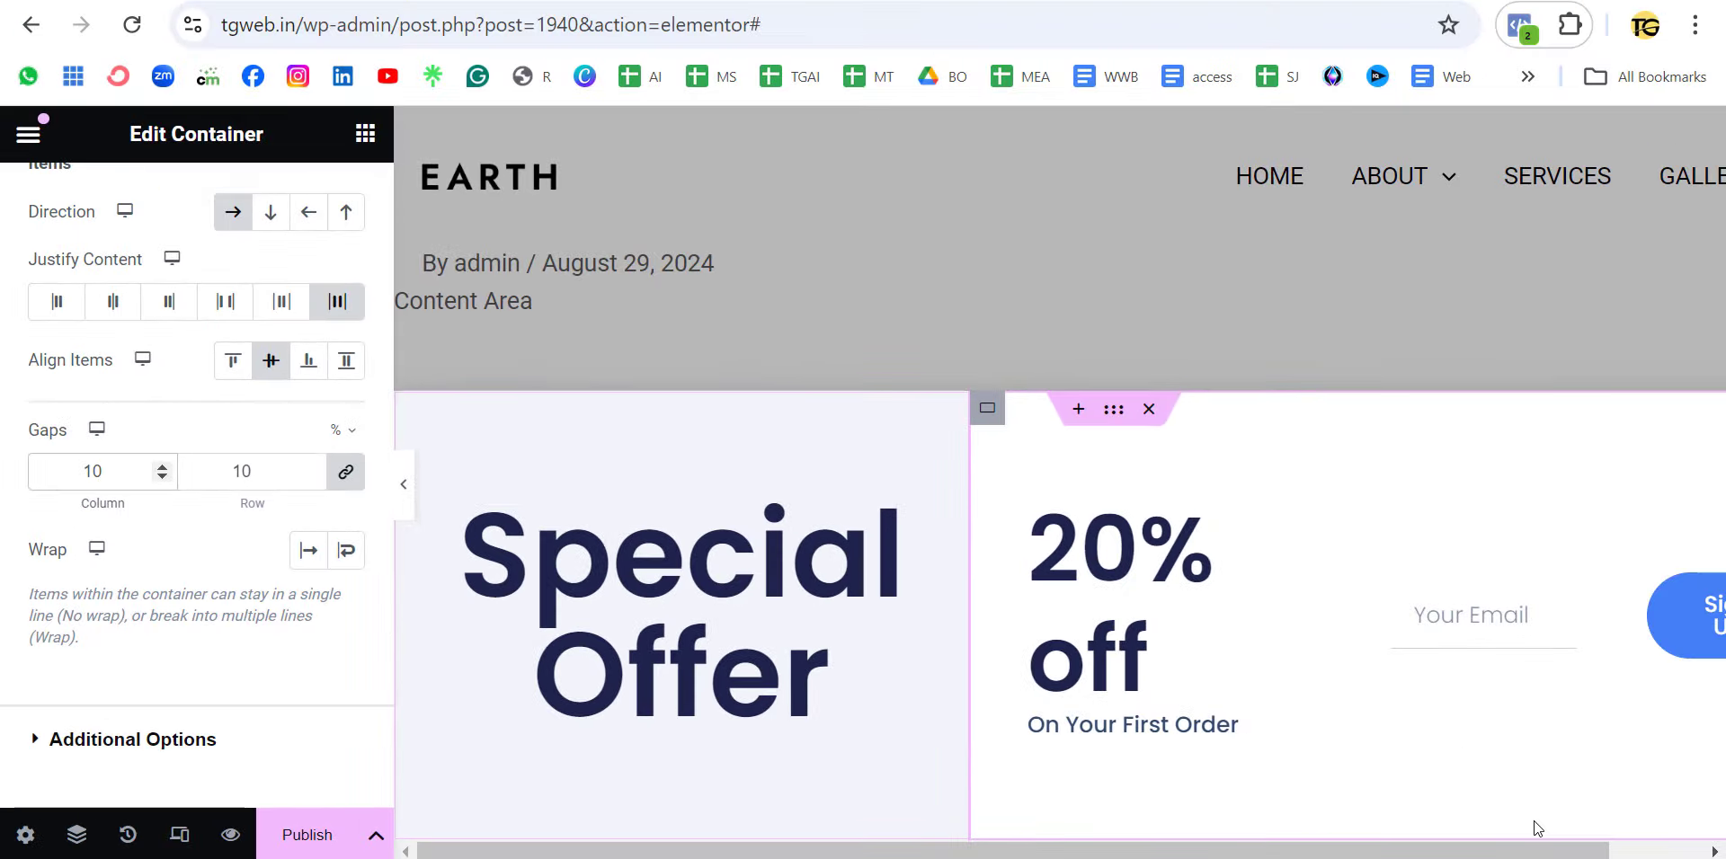
Add a Heading widget above the Special Offer text inside its container
click(496, 645)
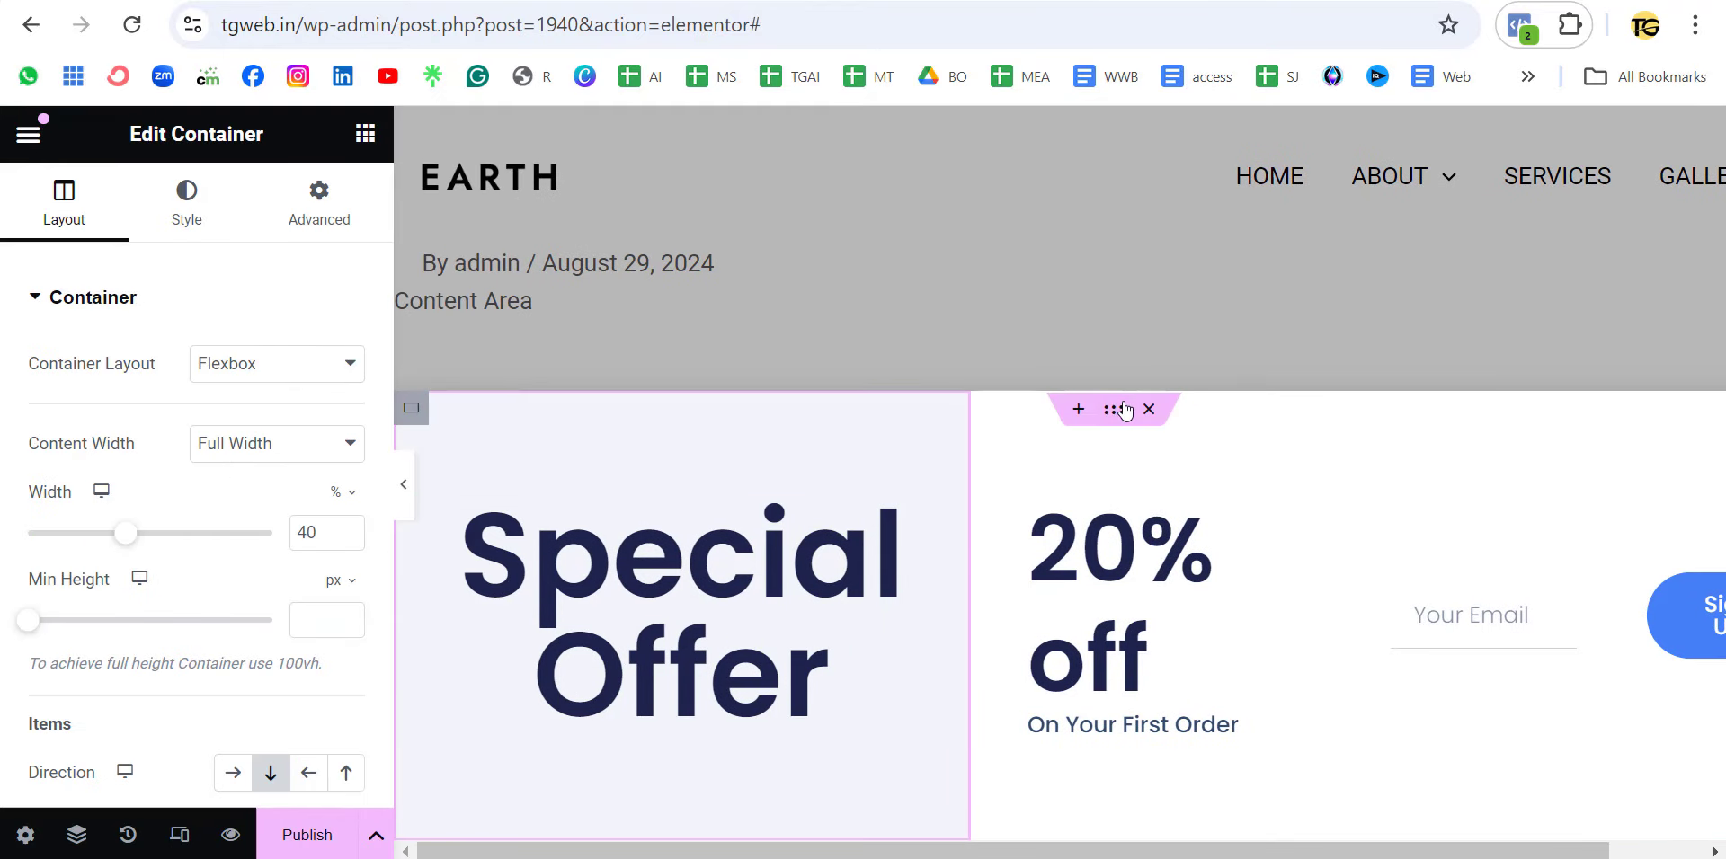
click(1144, 329)
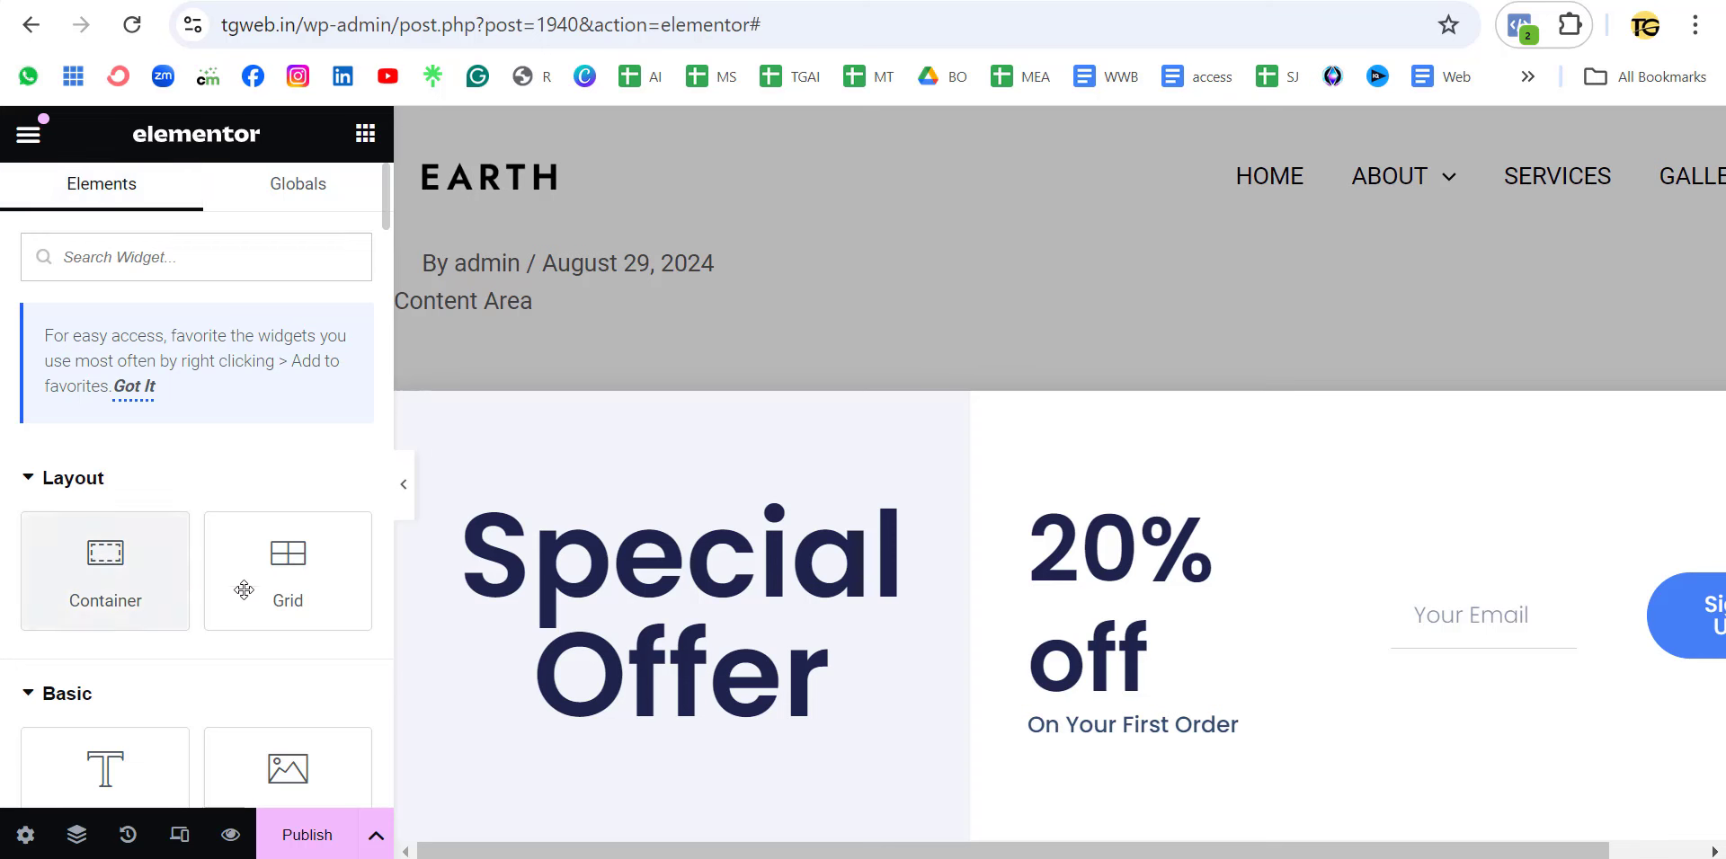
scroll(270, 591, down, 1)
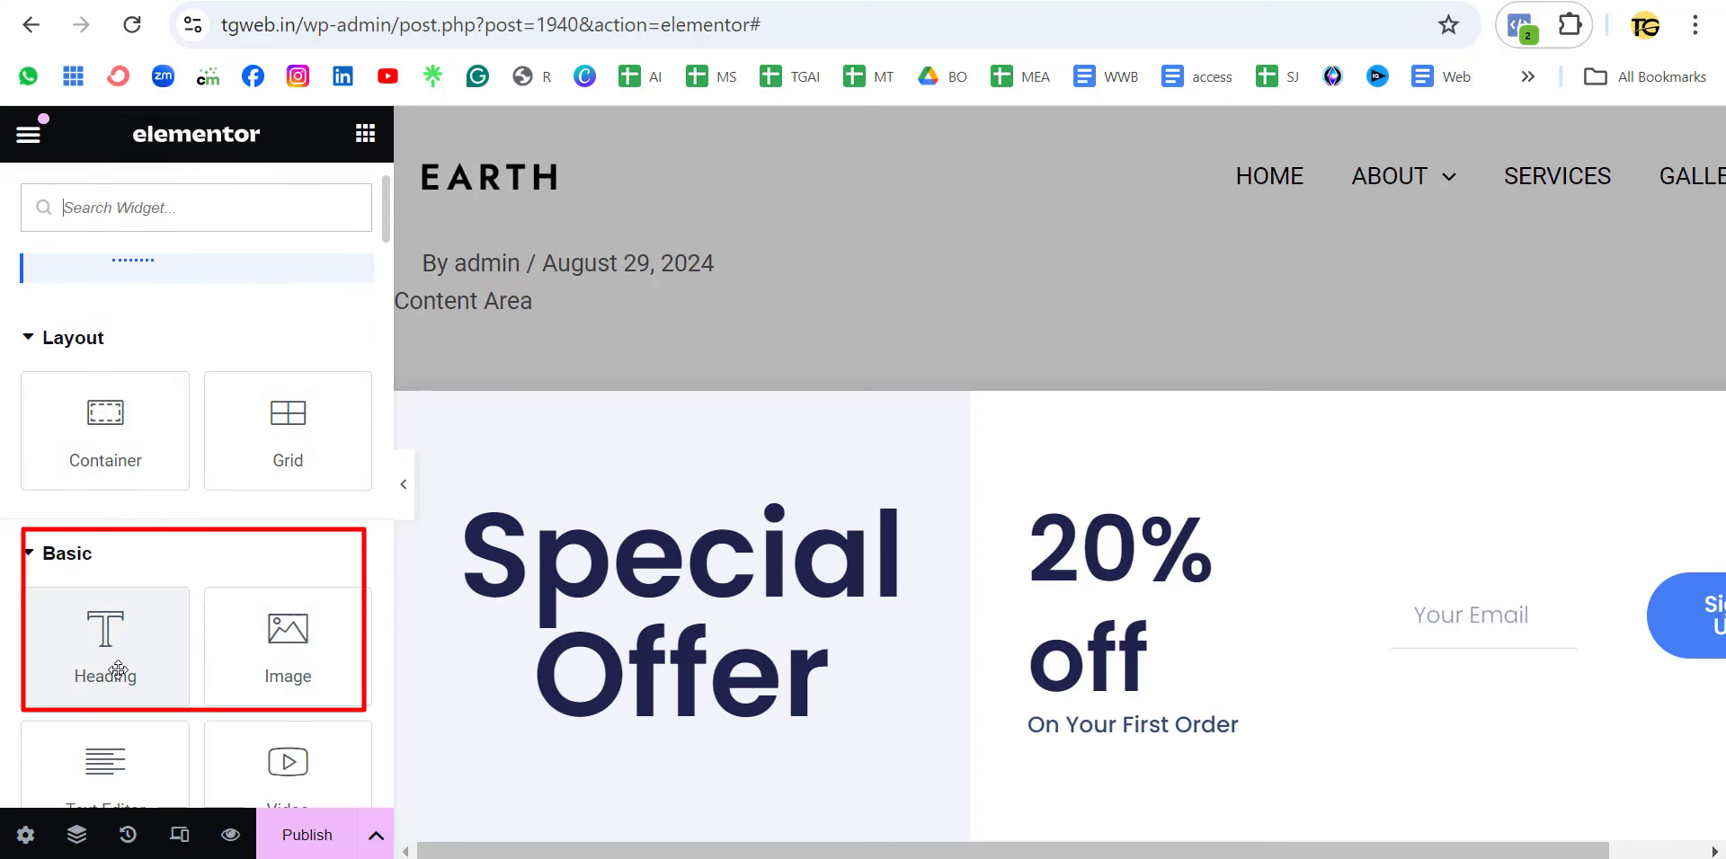
drag(106, 669, 690, 490)
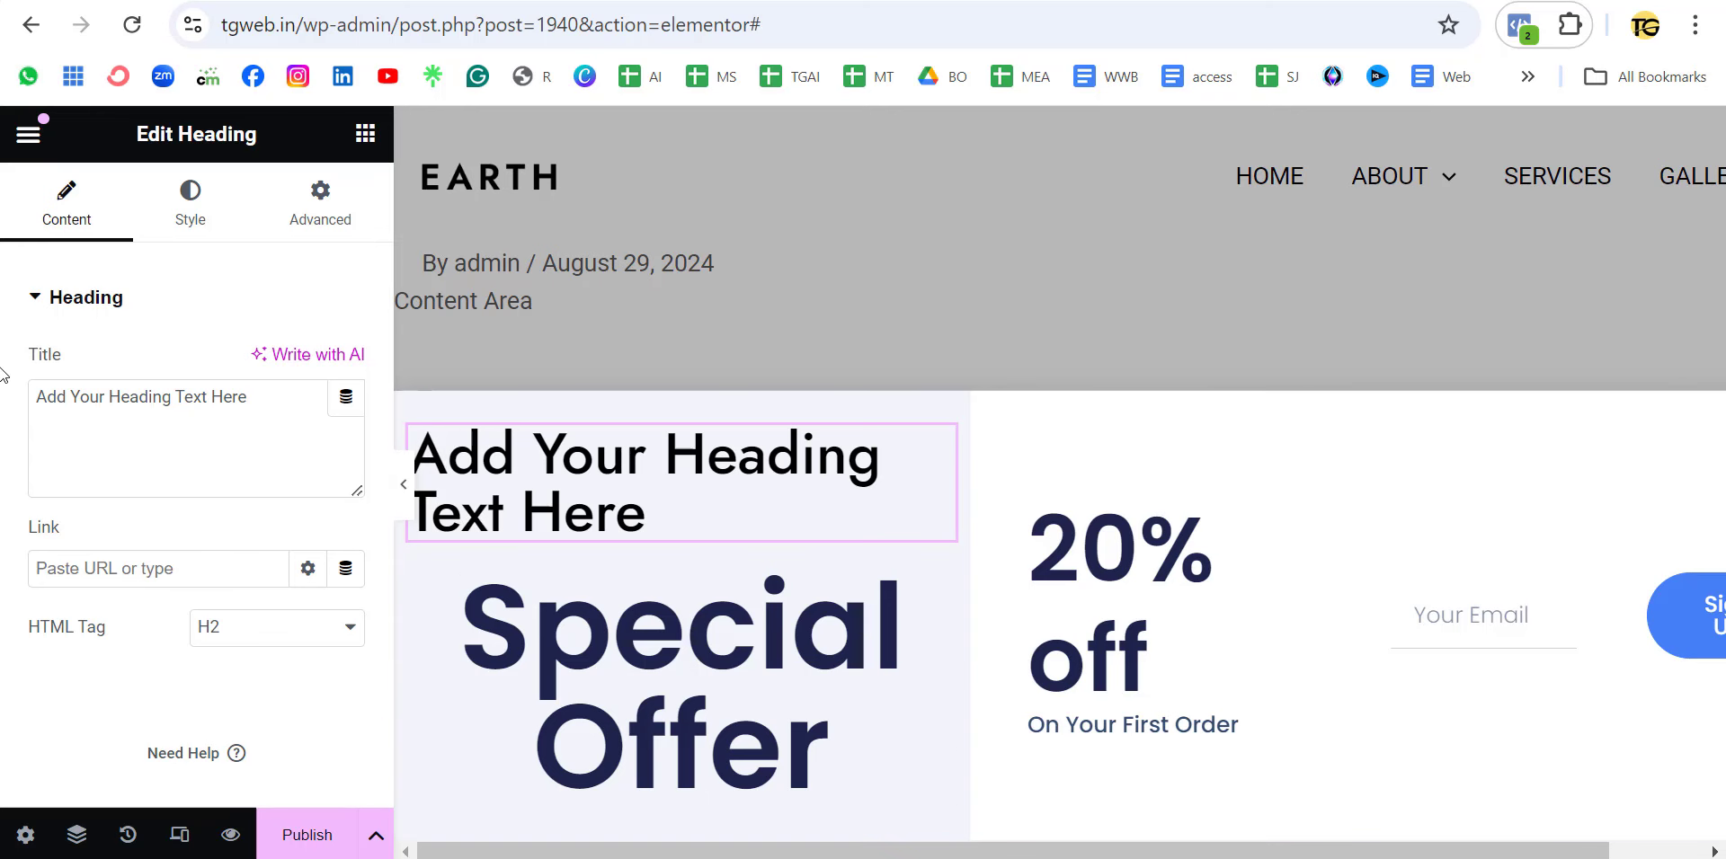
Change the new heading's title to "Avail Now!" and align it to the center
drag(270, 398, 3, 397)
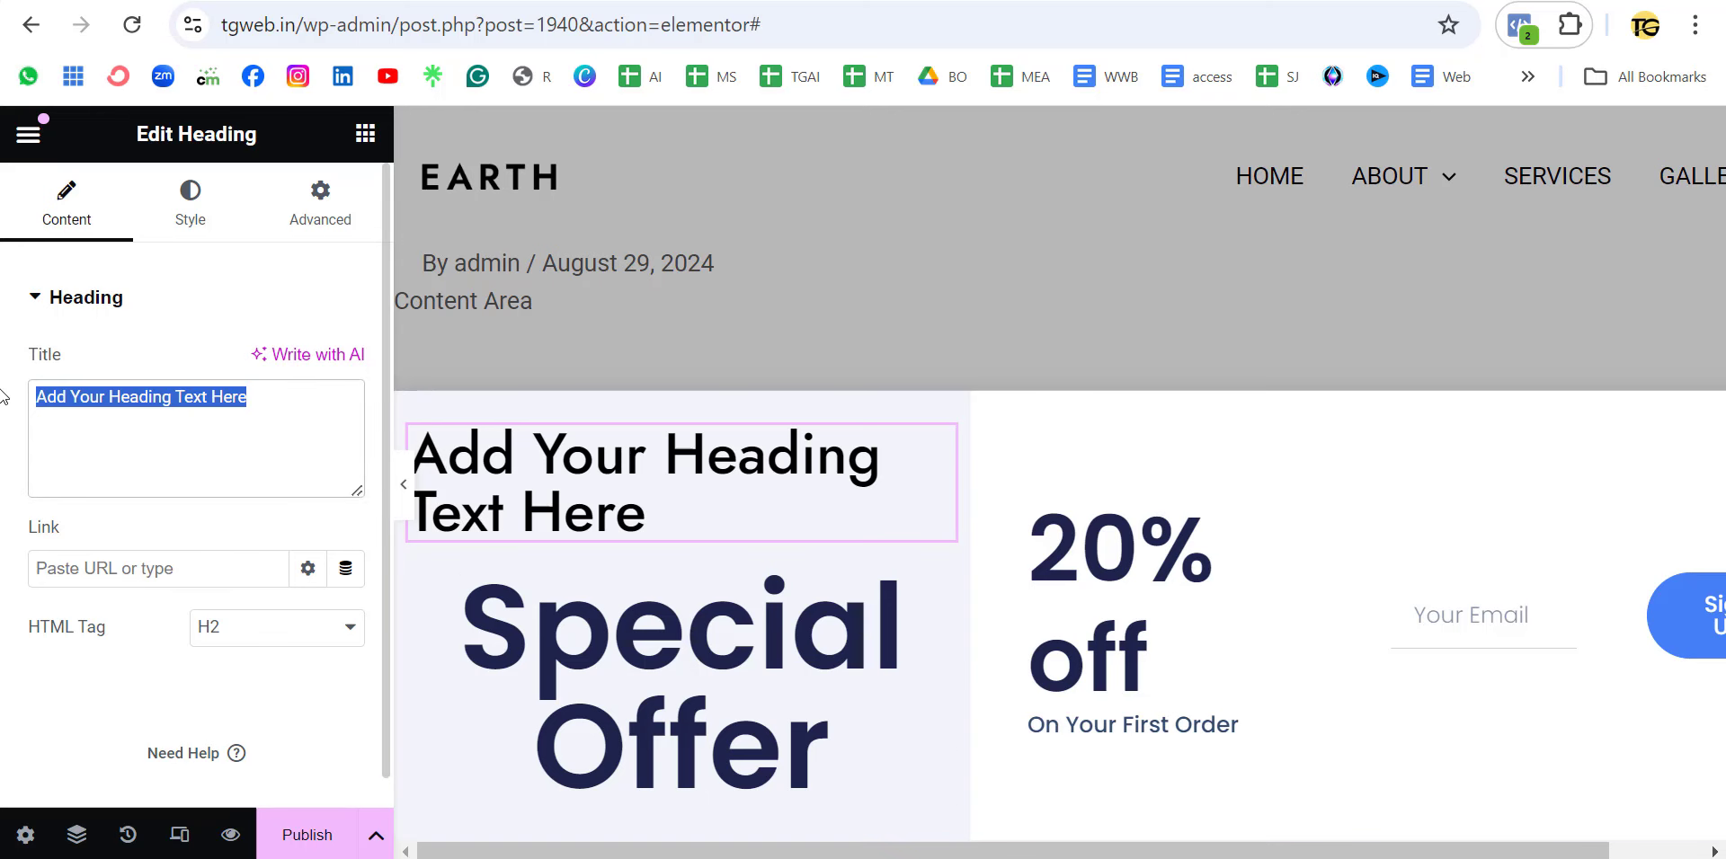
text(Avail Now!)
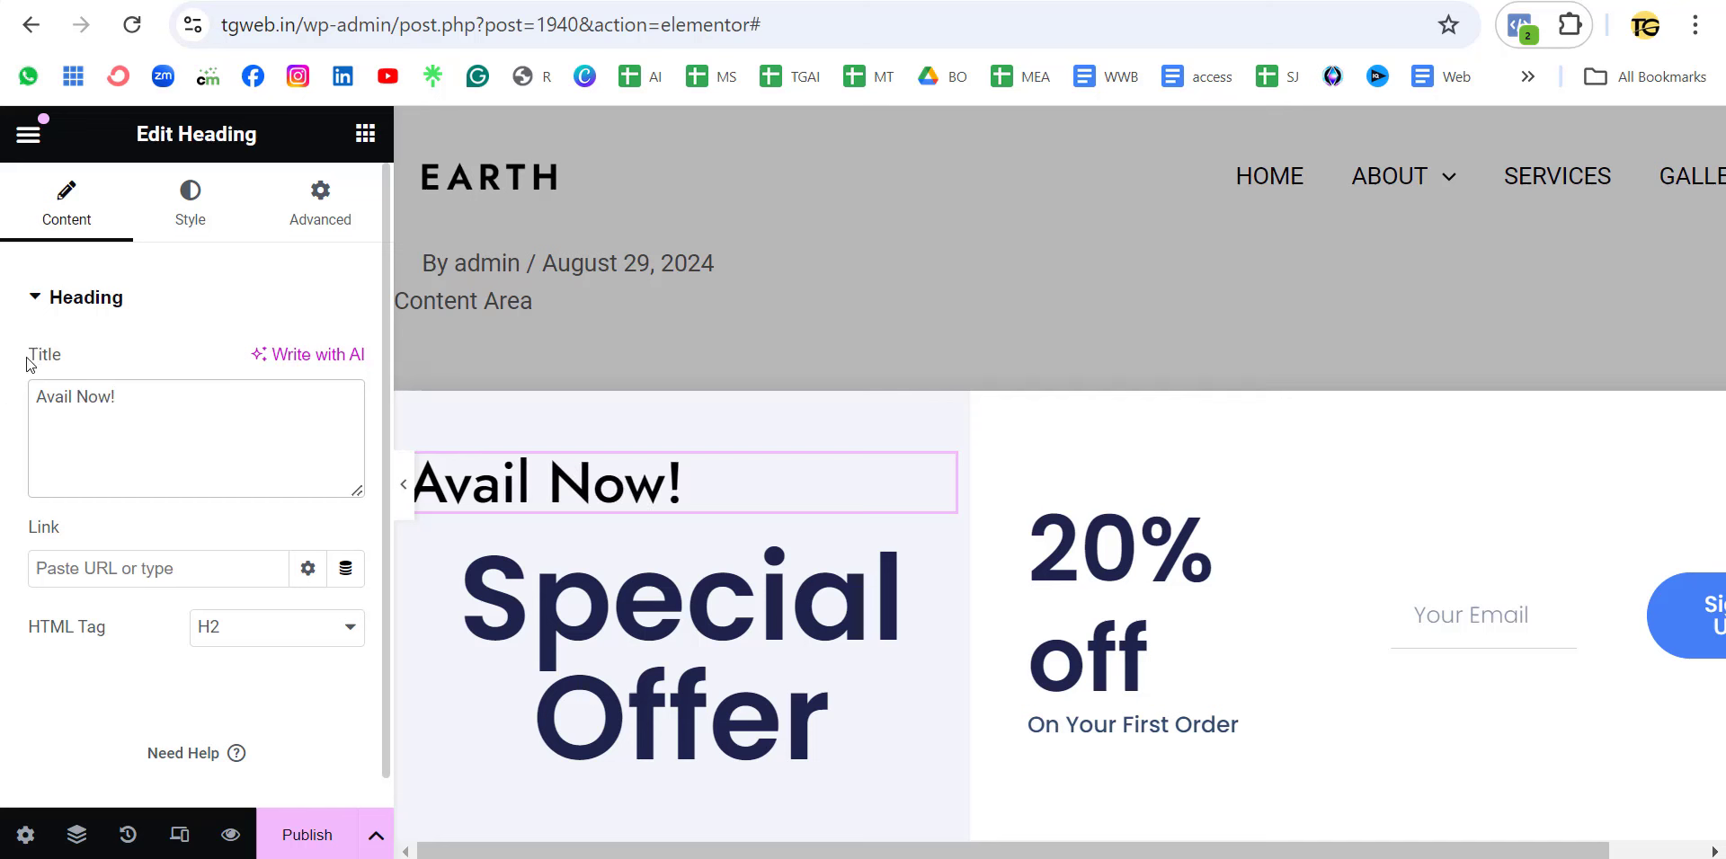
click(182, 223)
click(271, 364)
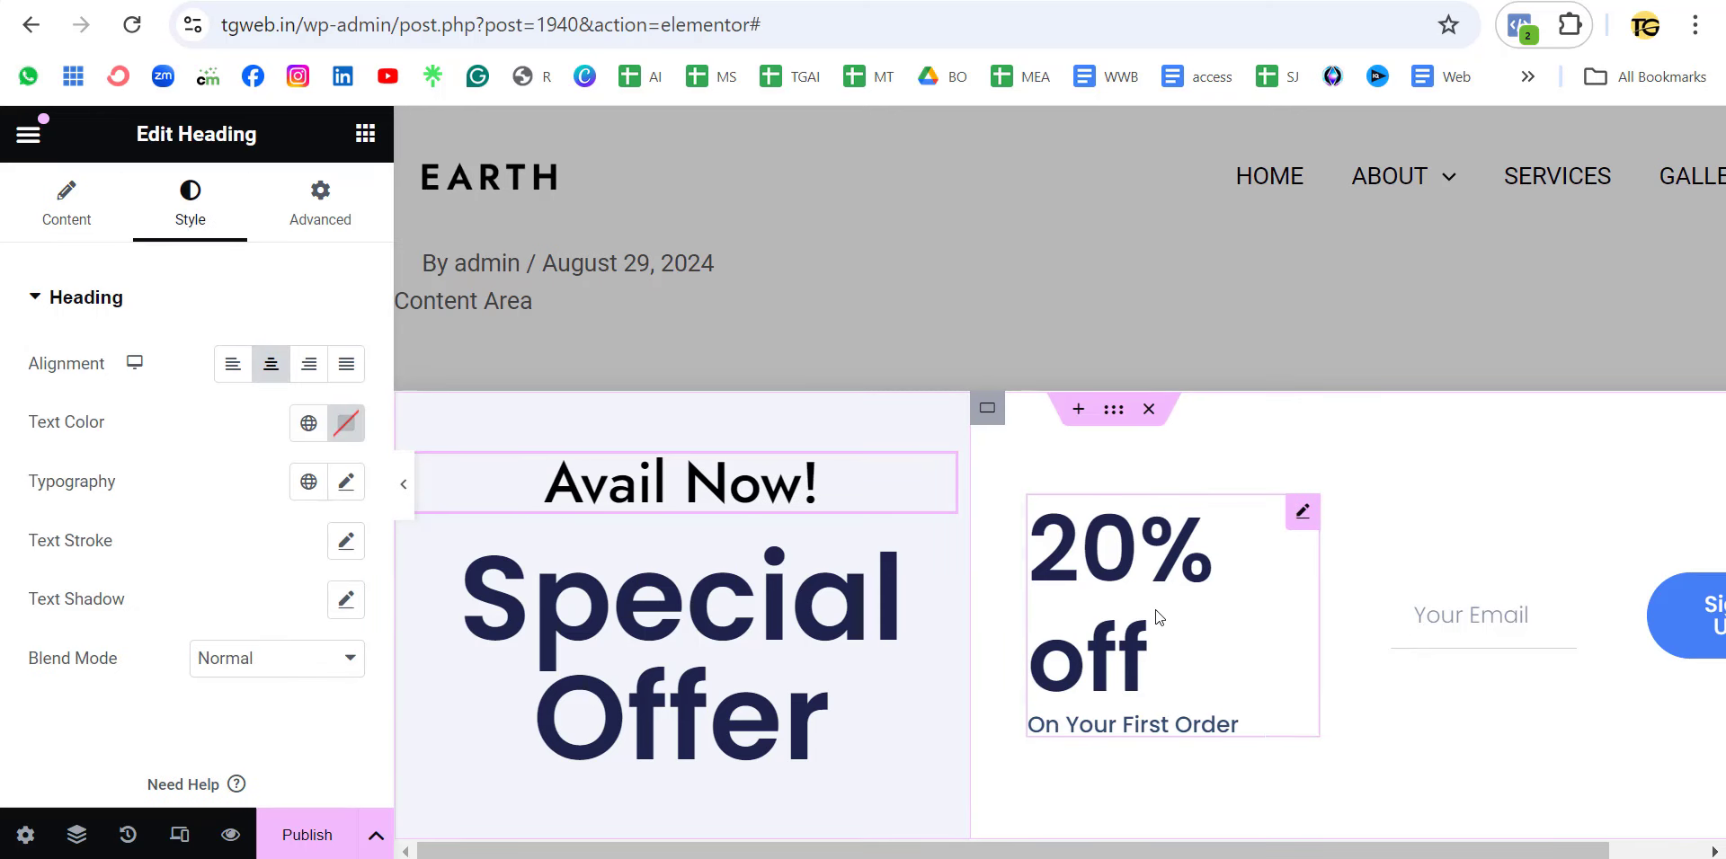
Add an Image widget below the Special Offer heading in its container
drag(1572, 853, 1667, 853)
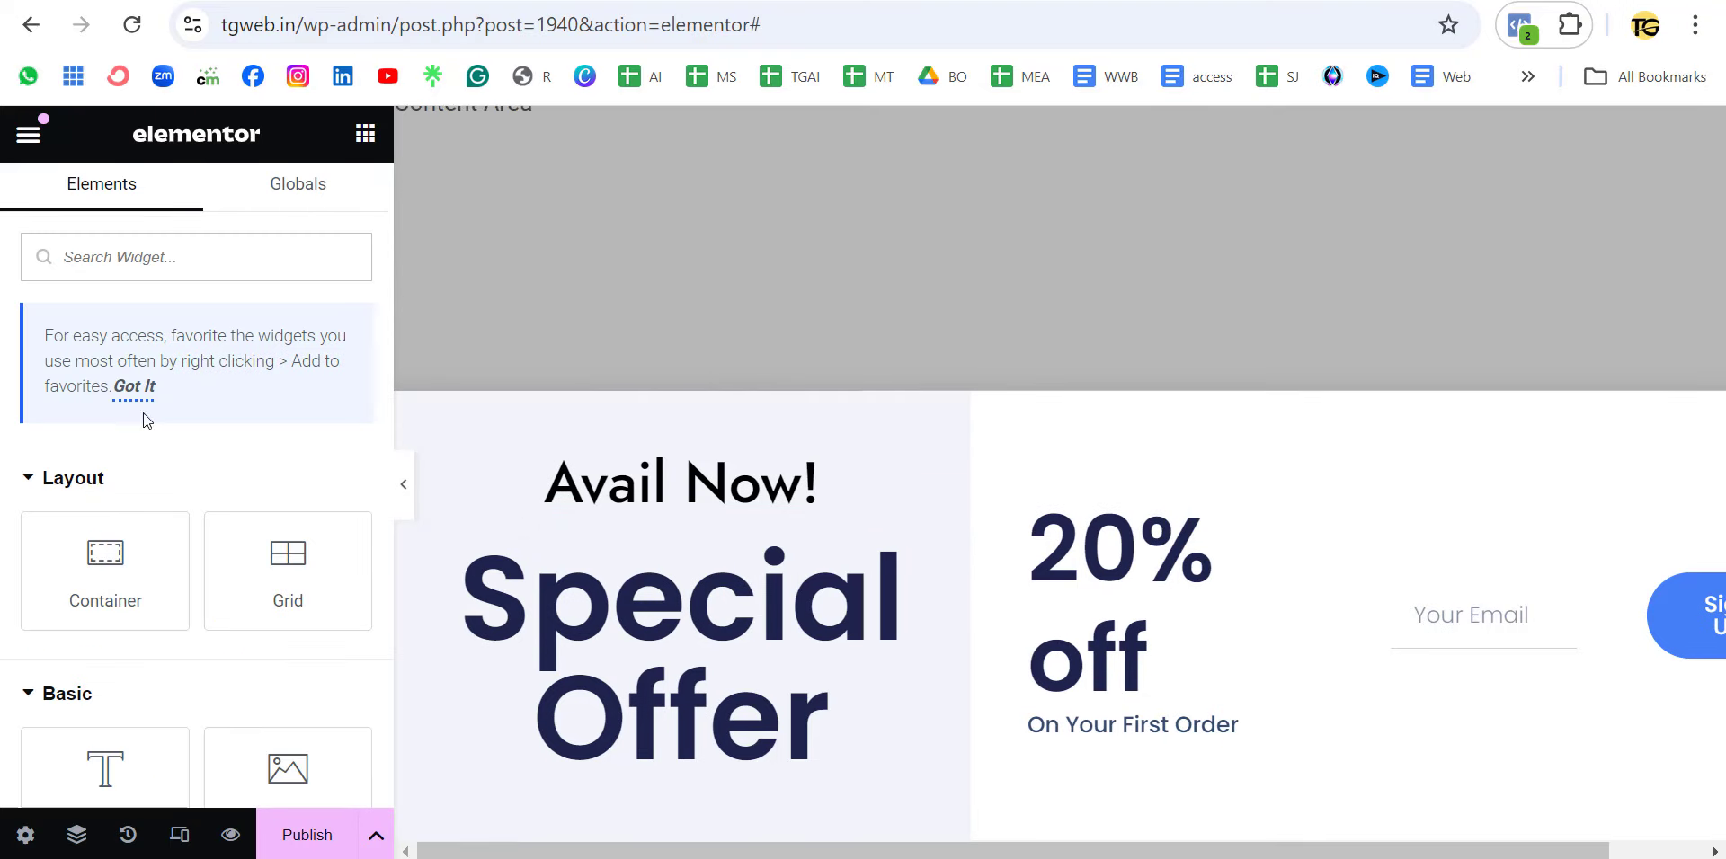
scroll(147, 420, down, 3)
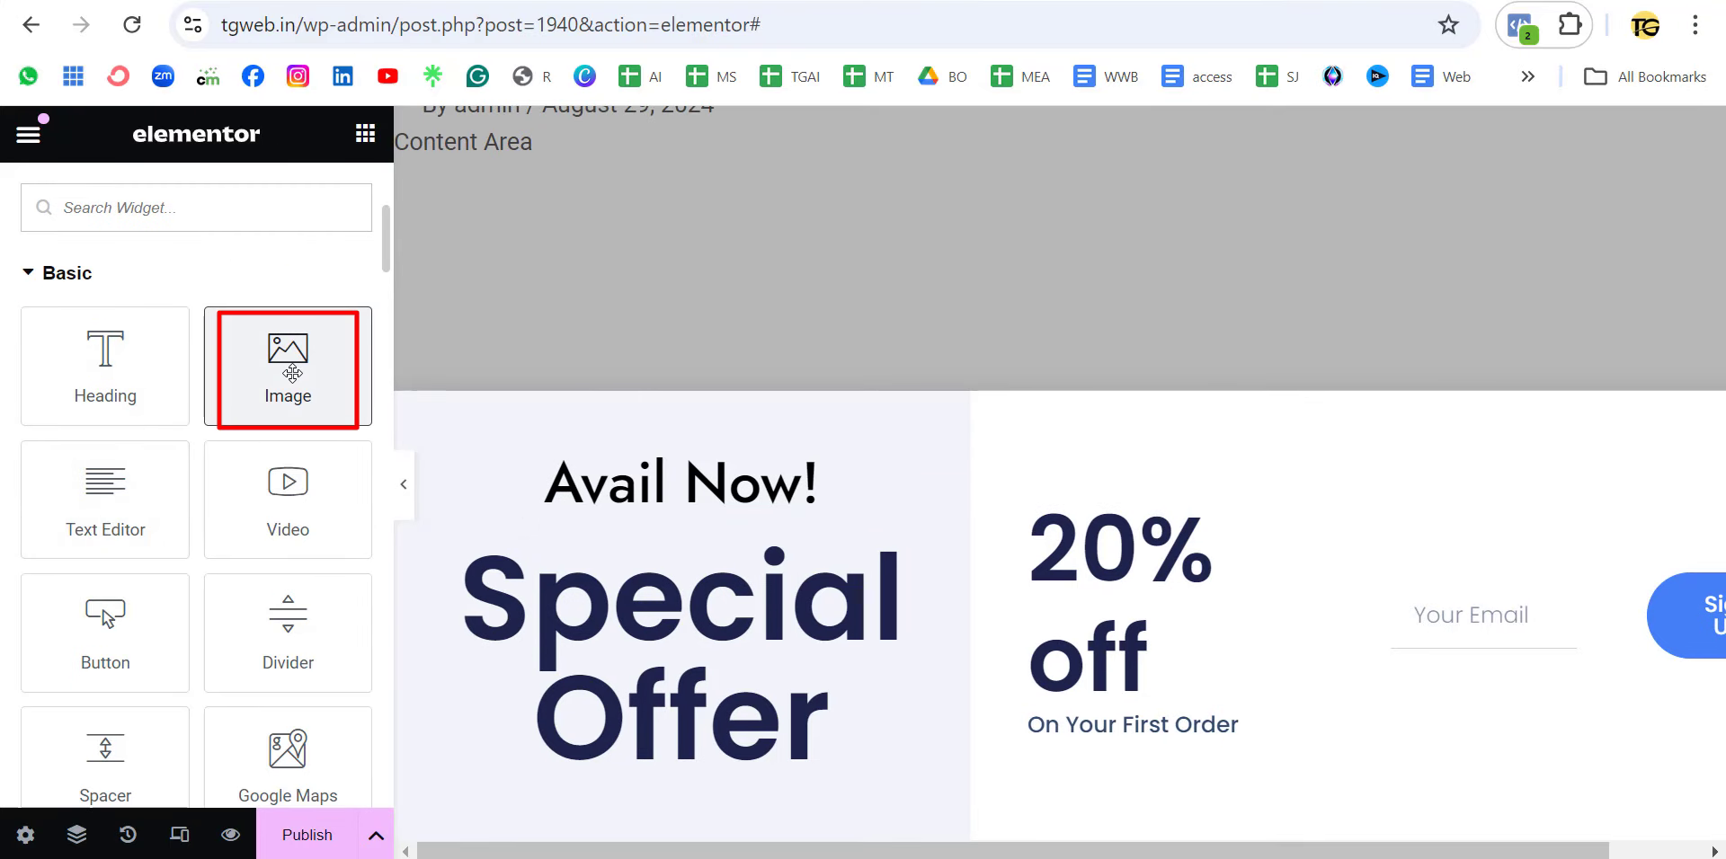
drag(400, 407, 712, 775)
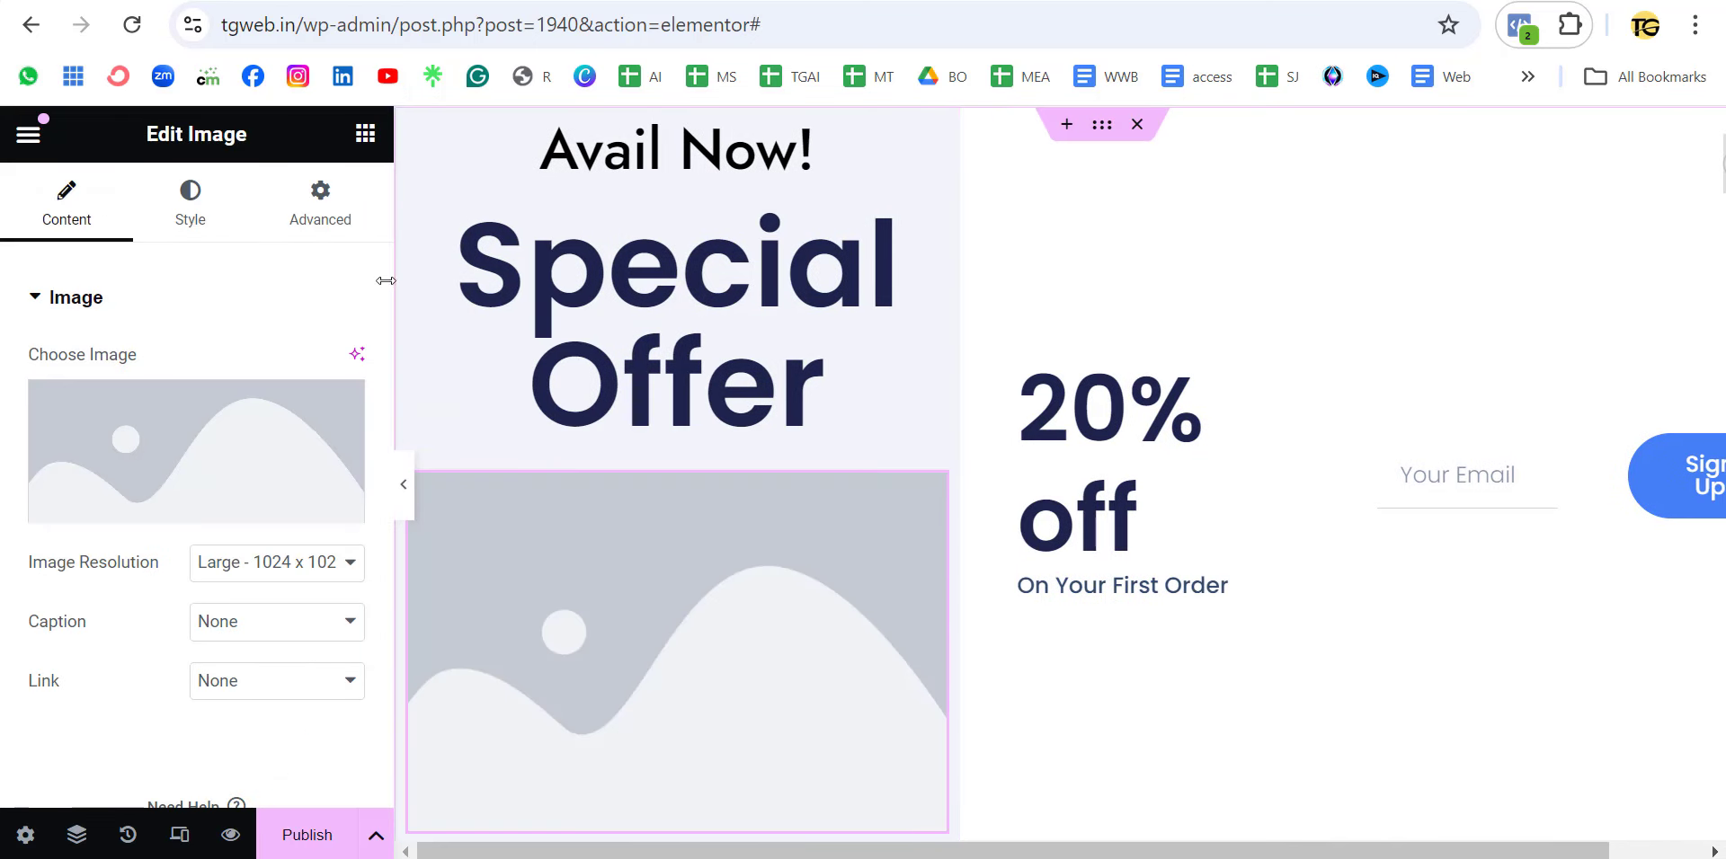
Fill the image widget with the pink and purple rosette cake photo from the media library
click(227, 437)
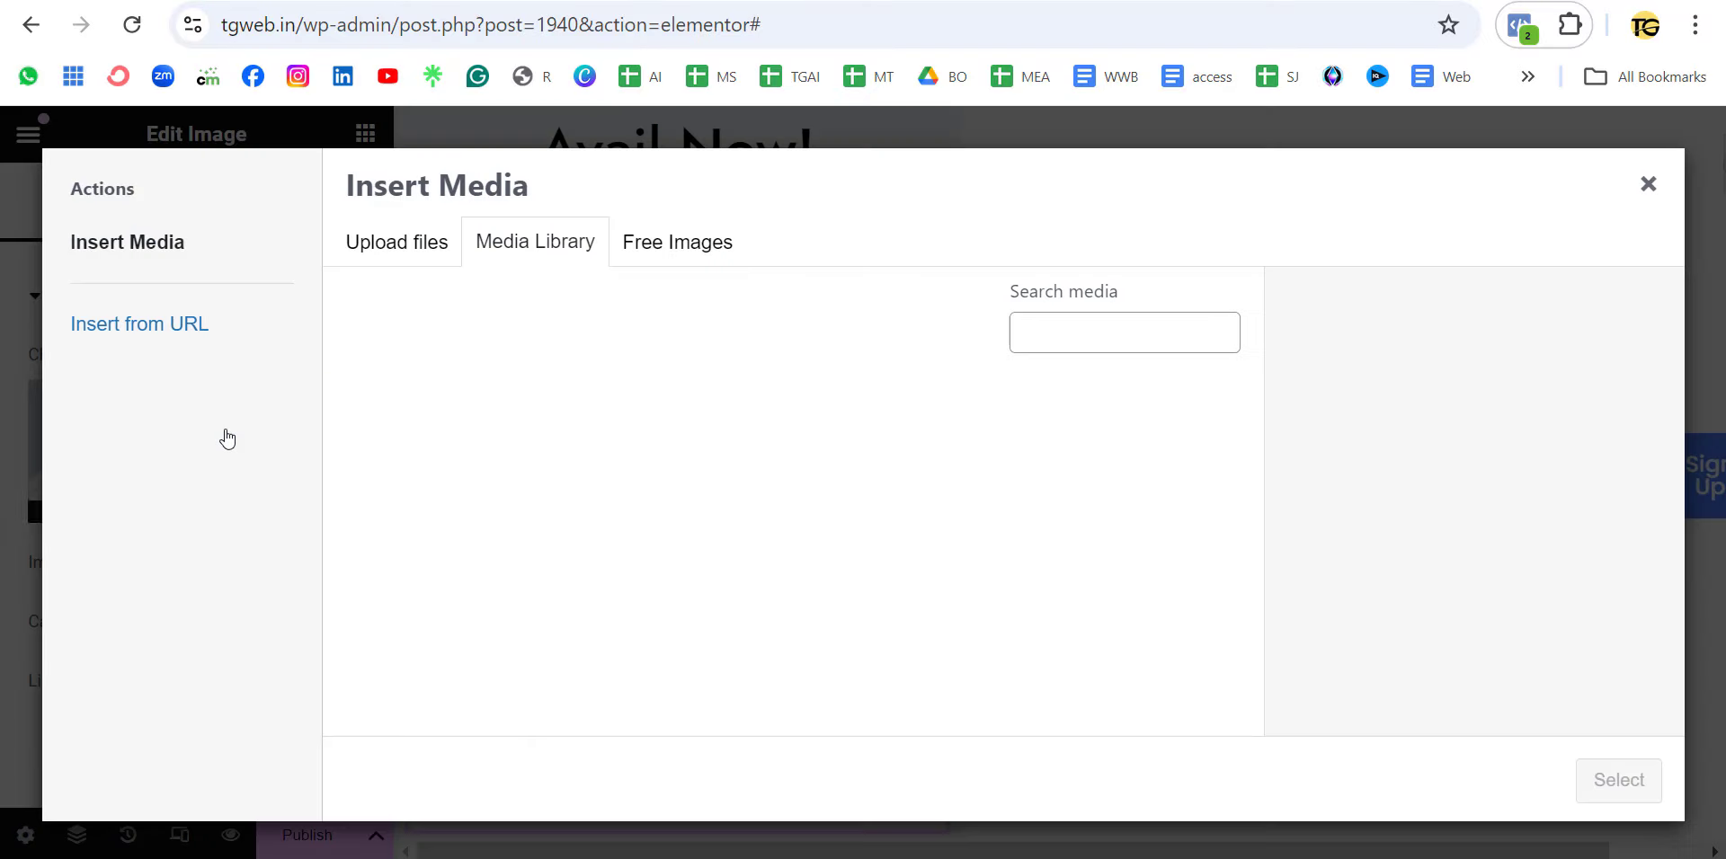
scroll(847, 566, down, 5)
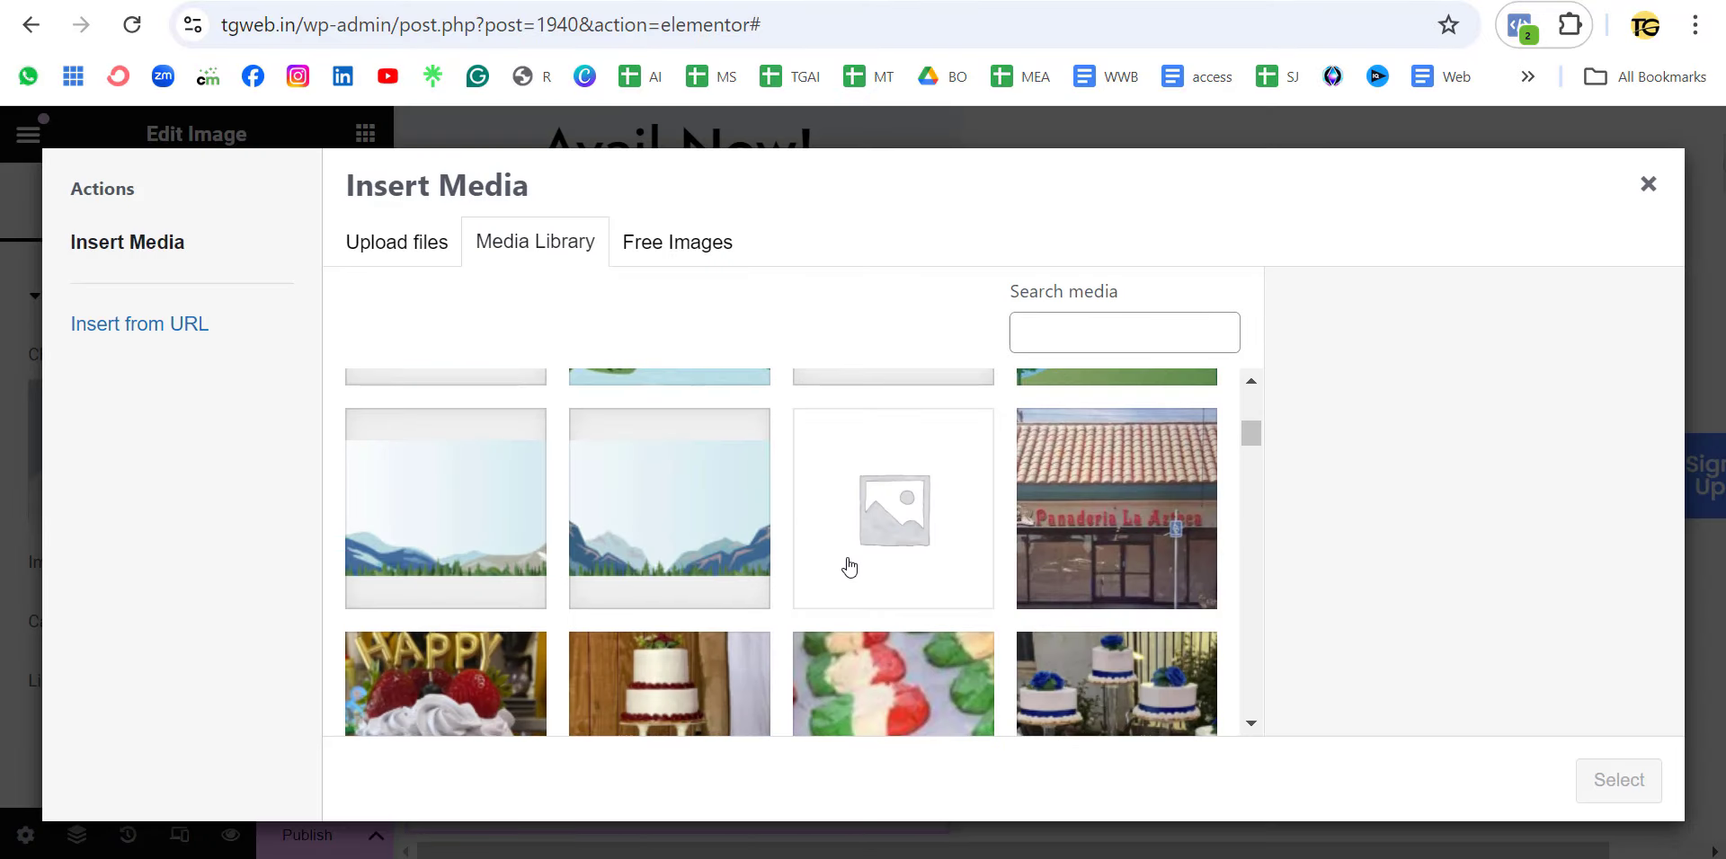
scroll(863, 590, down, 3)
scroll(863, 578, up, 3)
scroll(863, 573, down, 5)
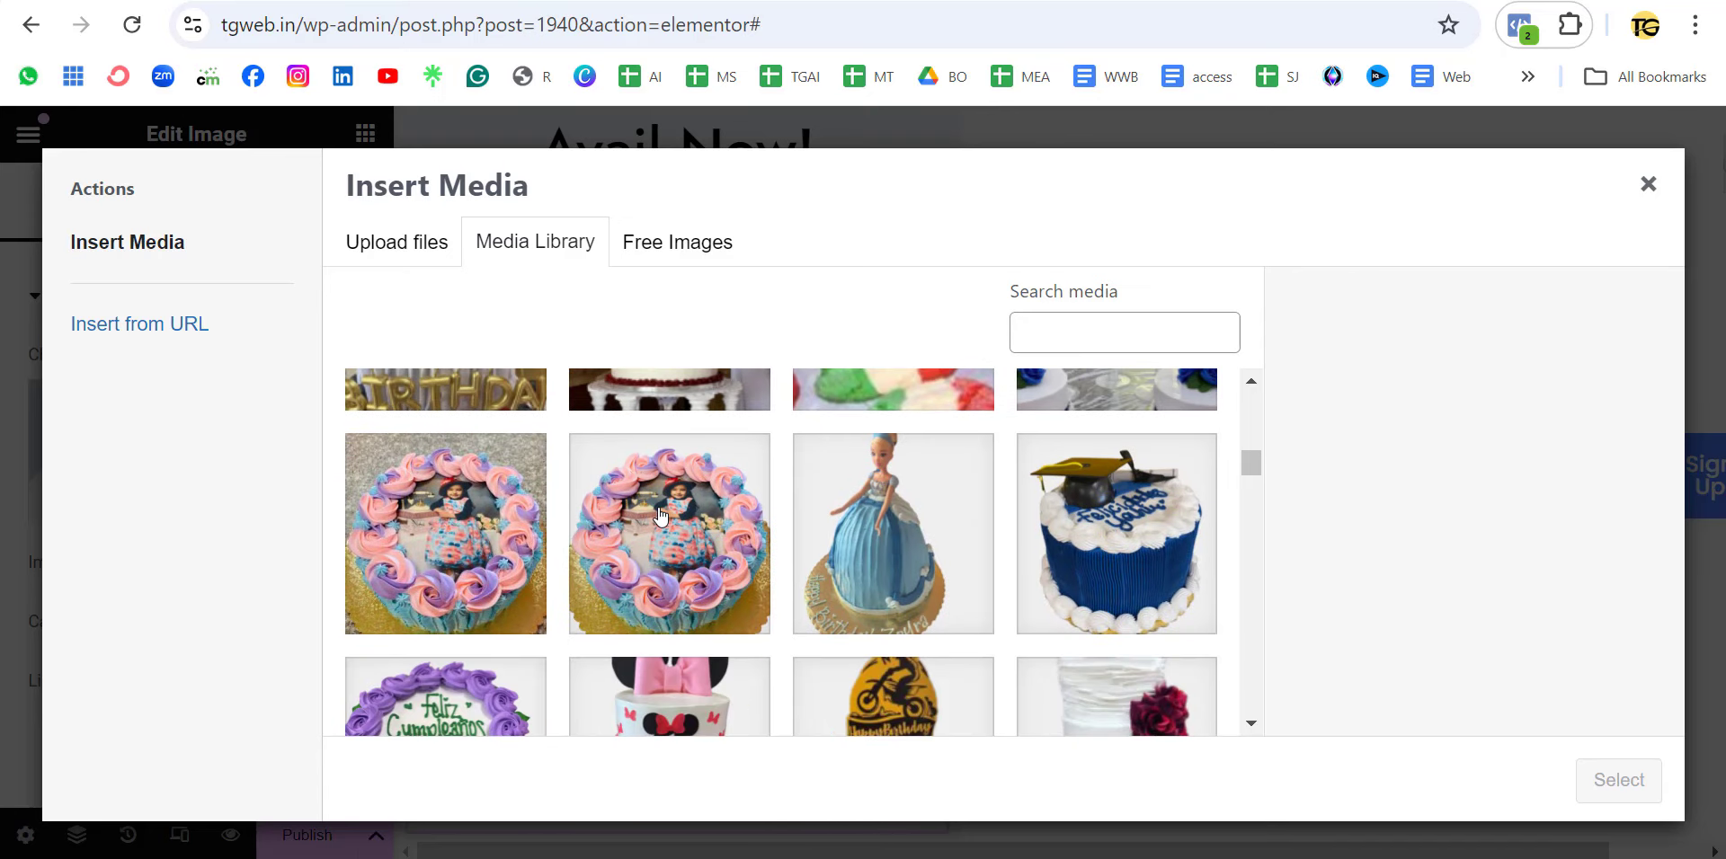
click(661, 515)
click(1618, 780)
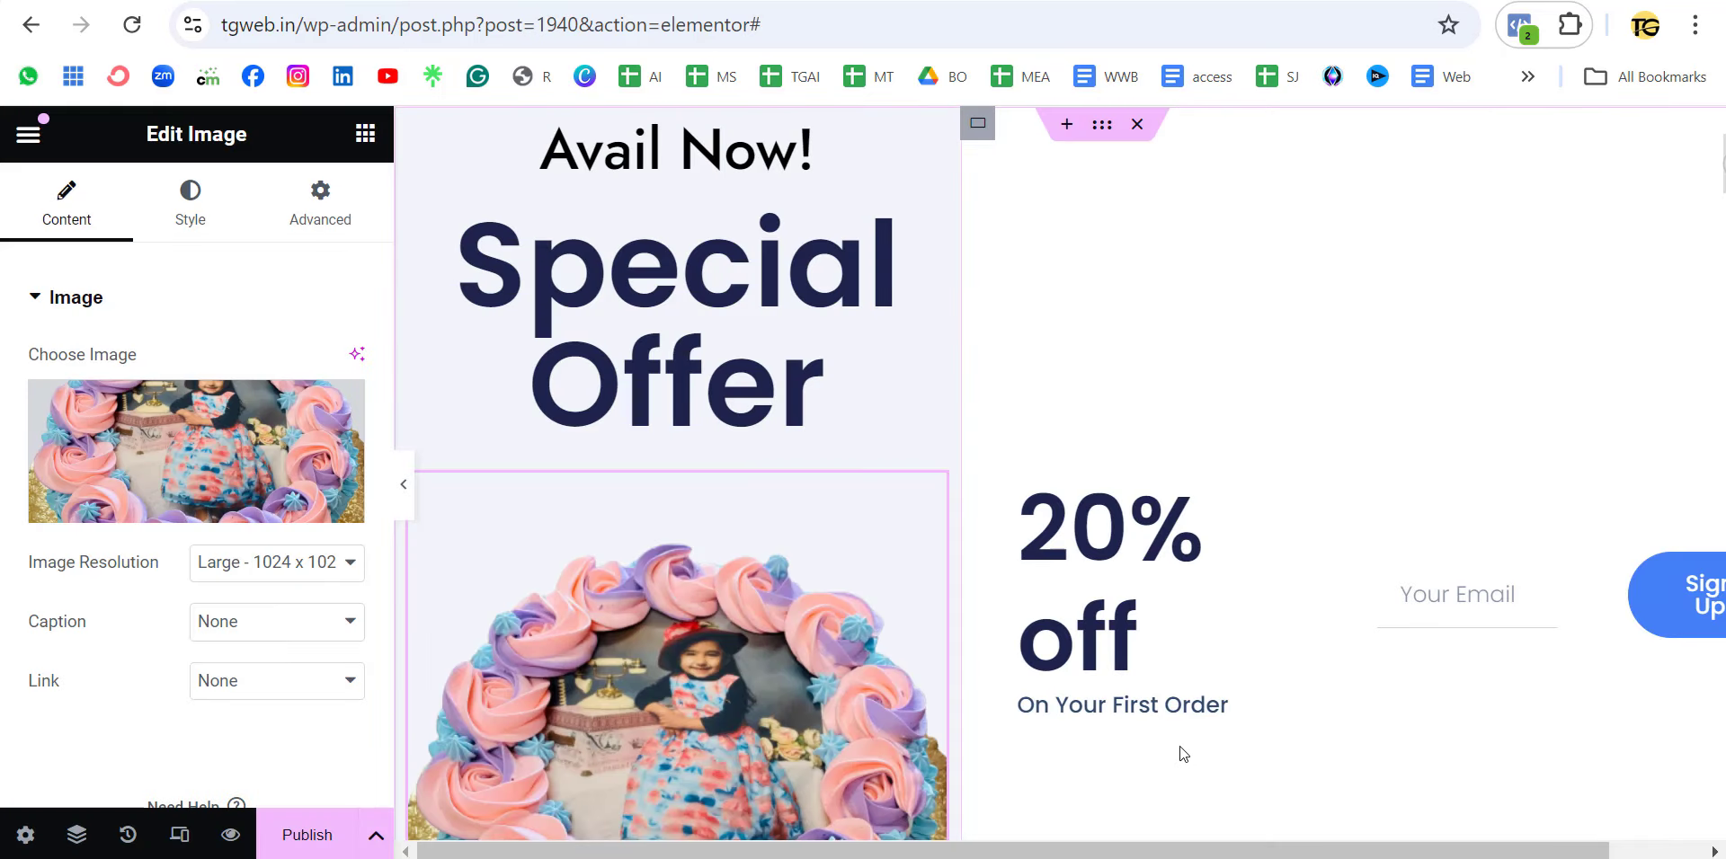
Try the Medium image resolution for the cake photo and set it to Thumbnail
scroll(1075, 541, down, 2)
scroll(1075, 541, up, 2)
click(275, 563)
click(287, 640)
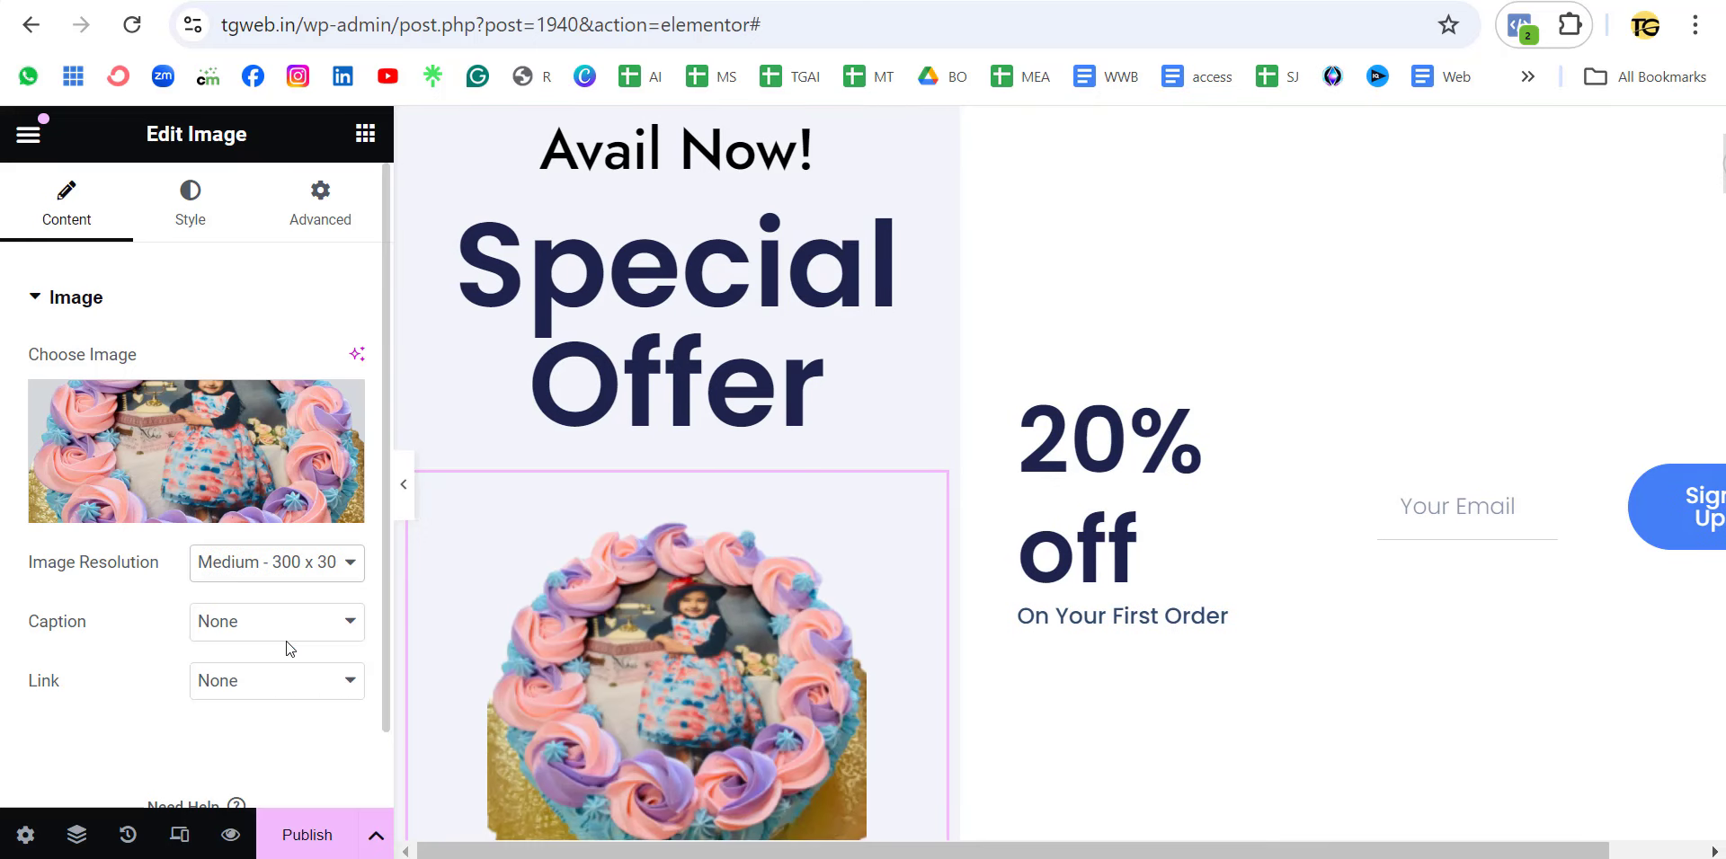
click(281, 583)
click(269, 597)
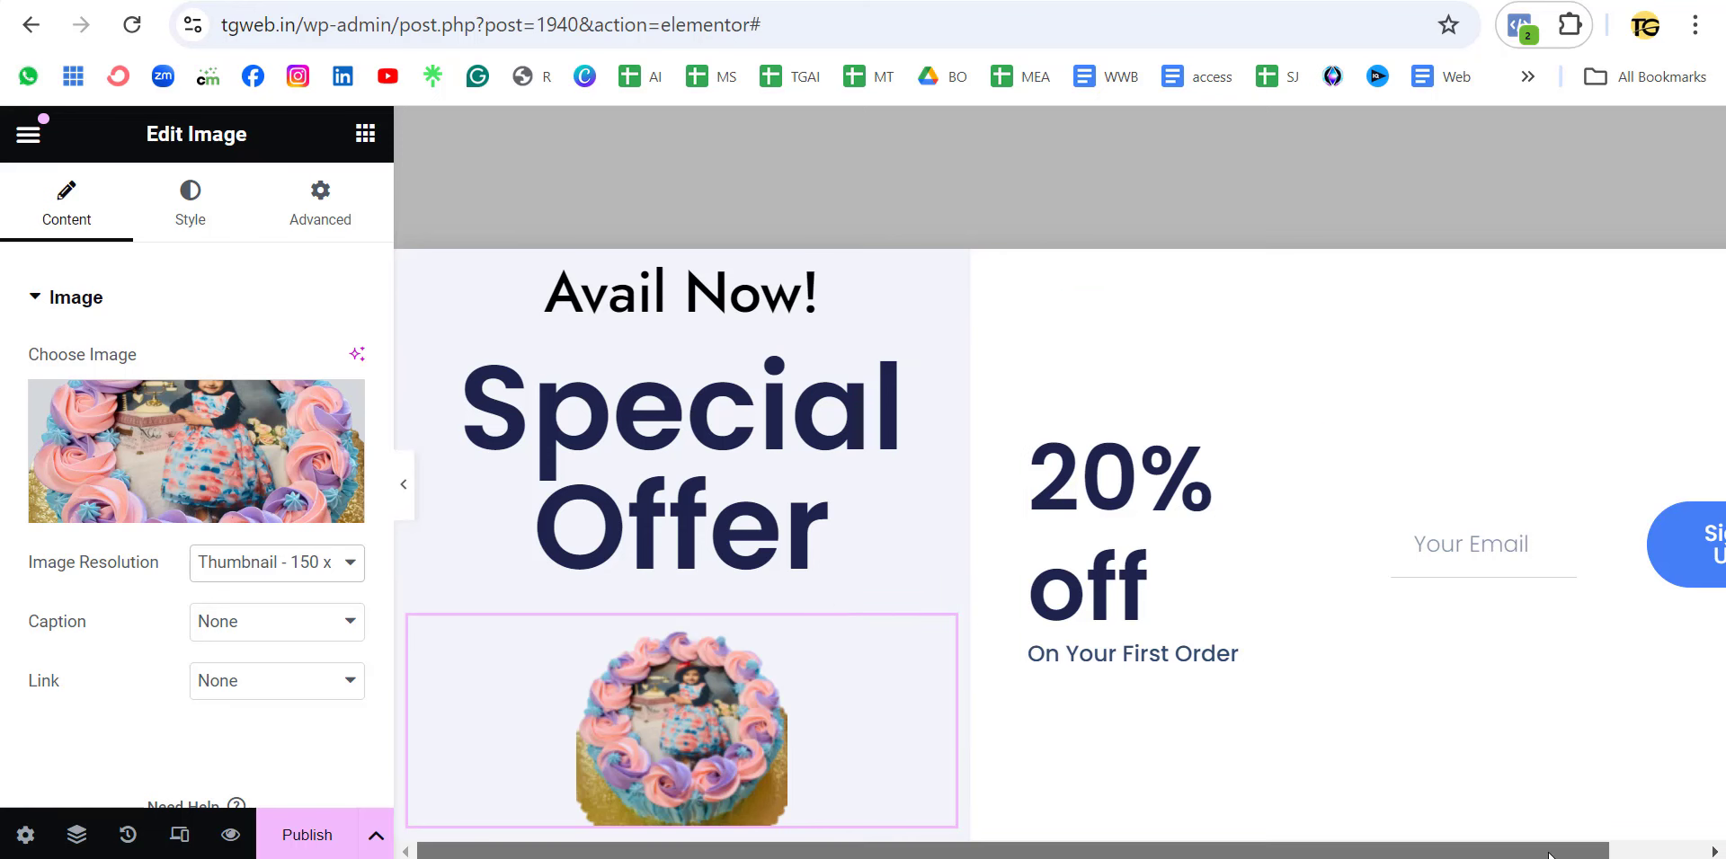
drag(1549, 851, 1644, 851)
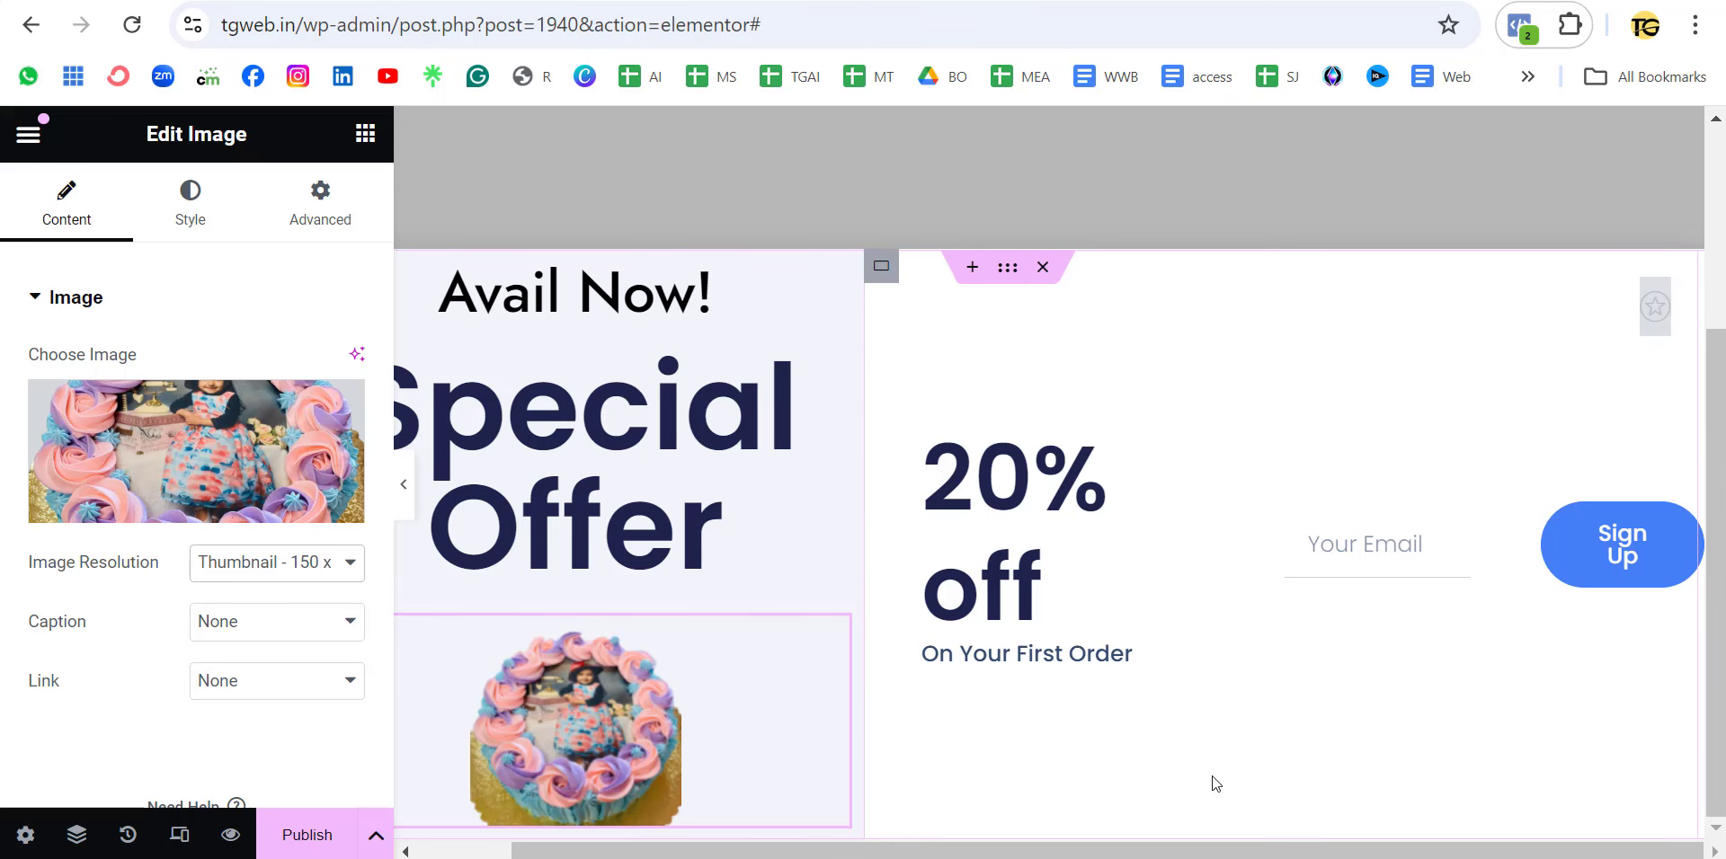
click(1140, 758)
drag(1340, 851, 947, 809)
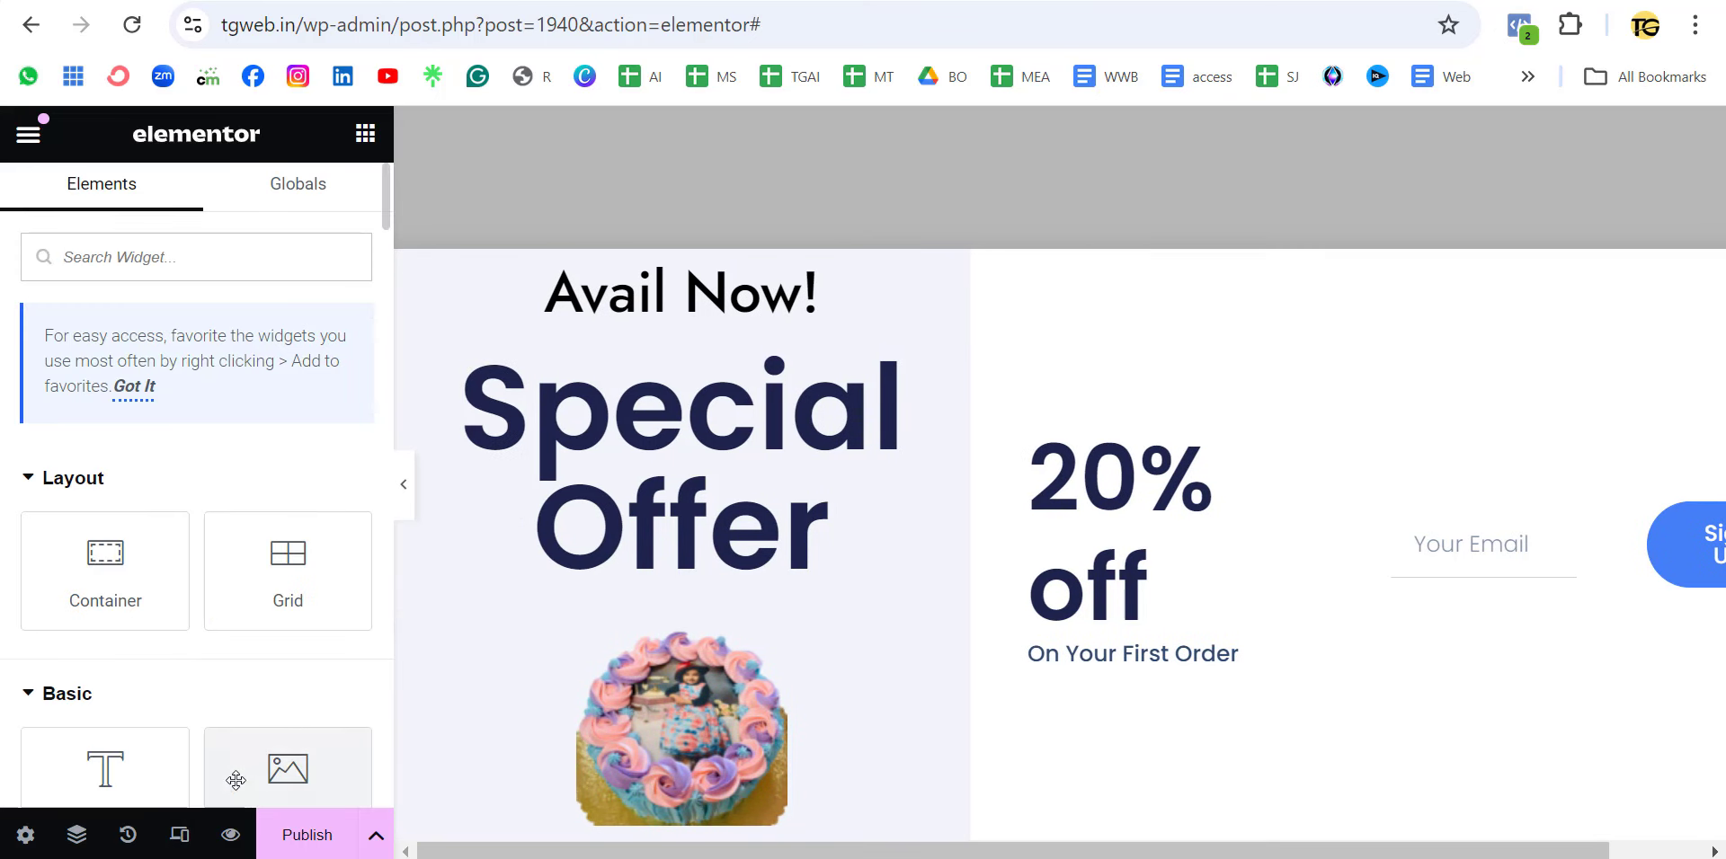
Open the popup's publish settings and add a display condition that includes the Entire Site
click(308, 836)
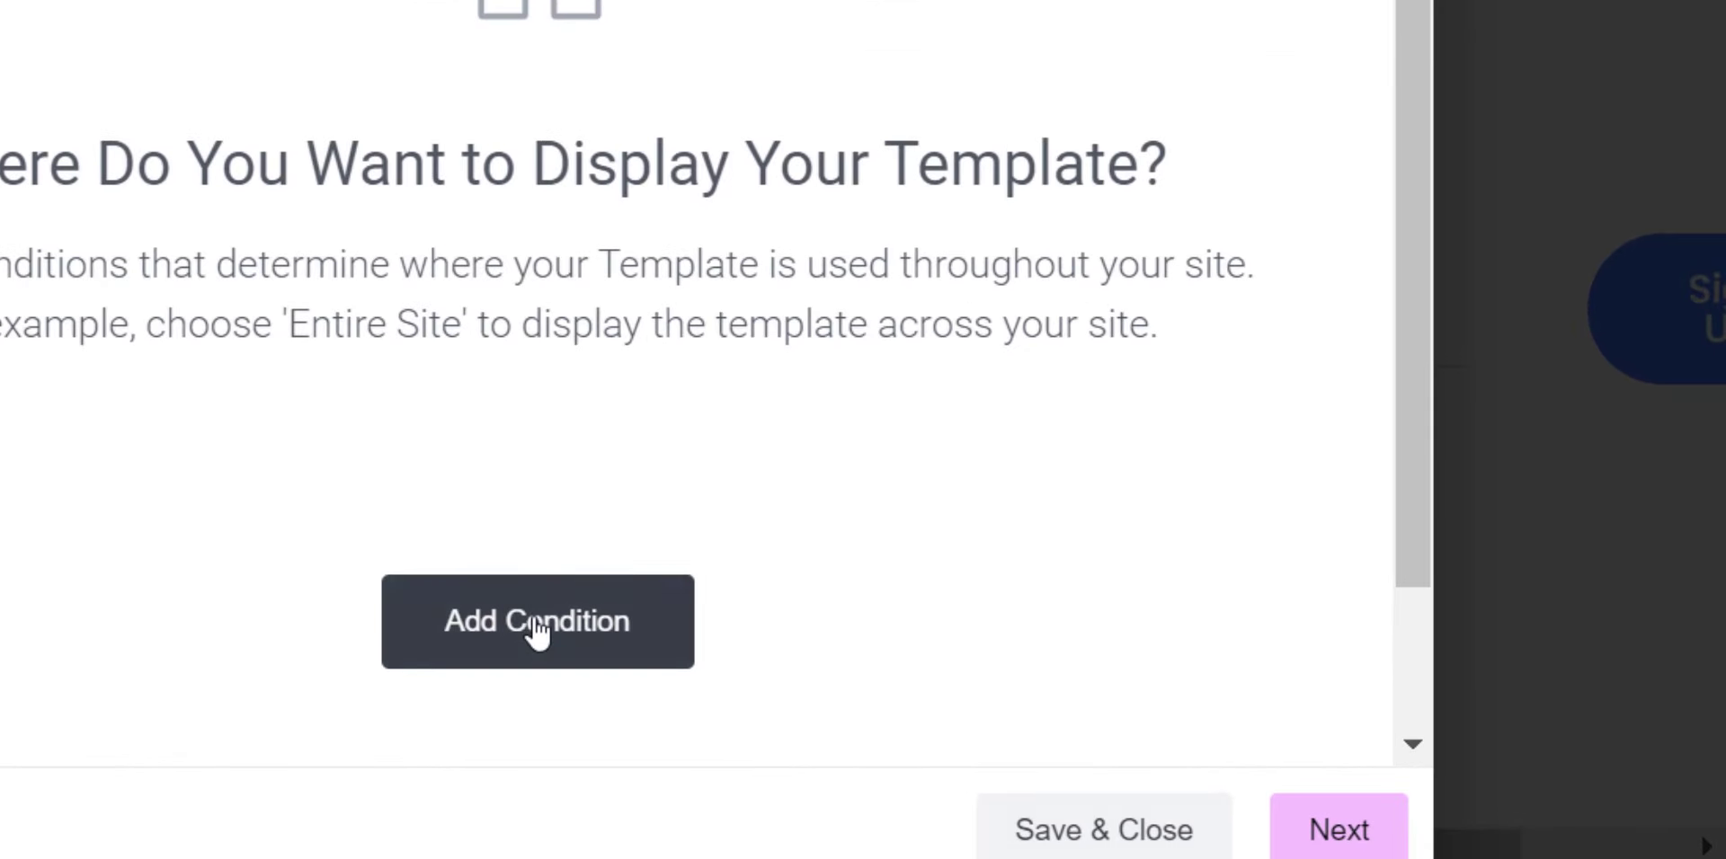
click(537, 632)
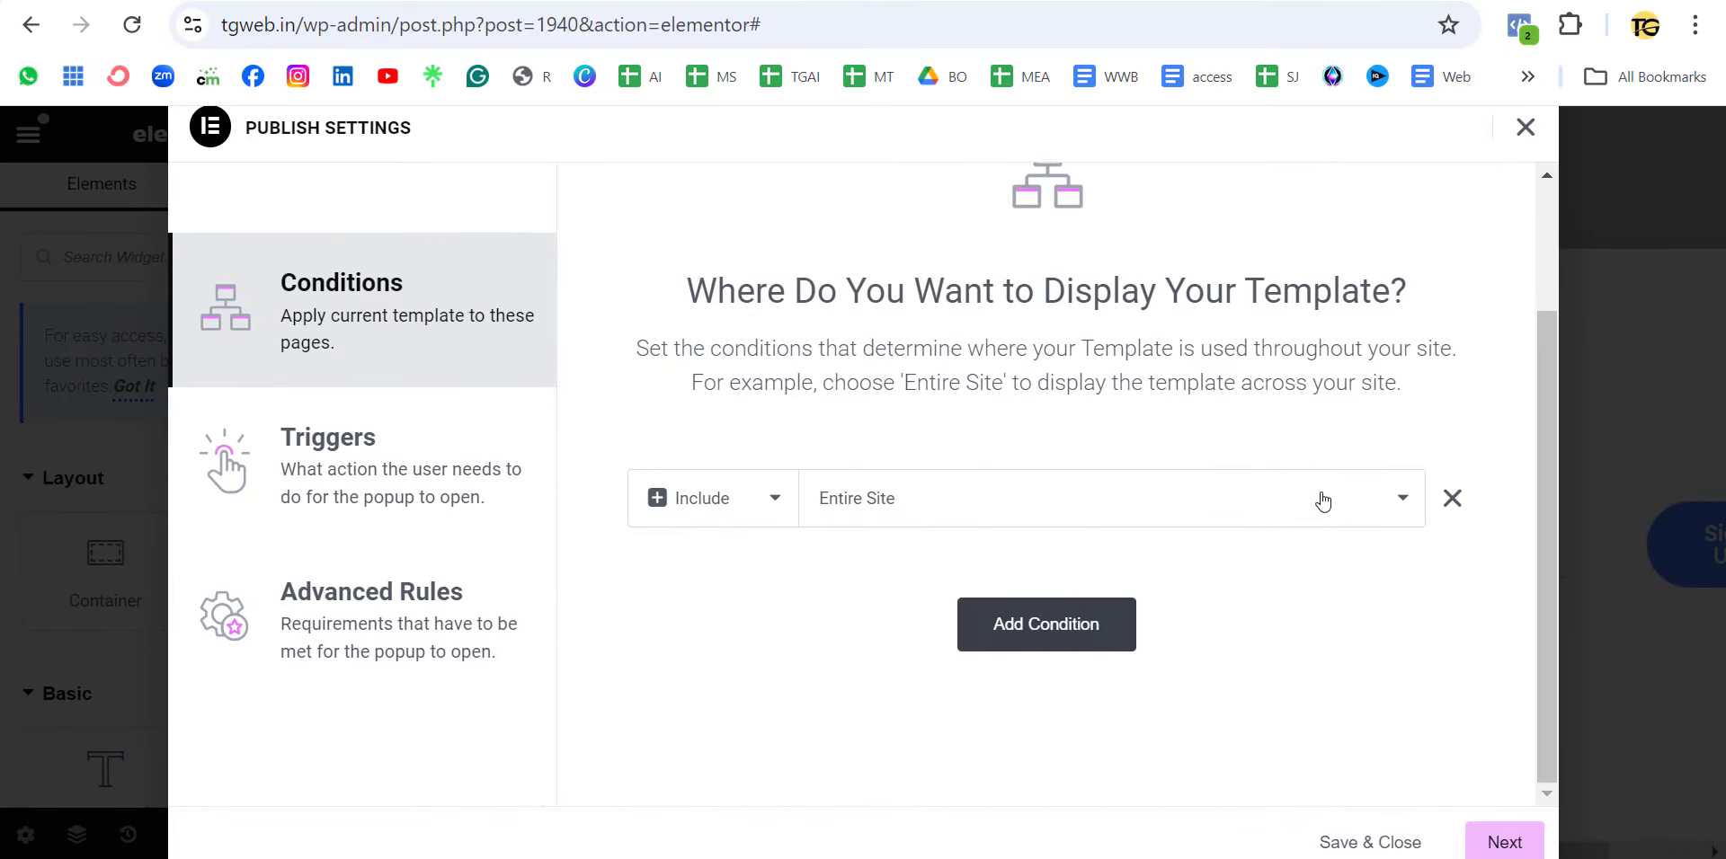
Try the Singular display condition, look through its sub-options, and restore Entire Site
click(1322, 500)
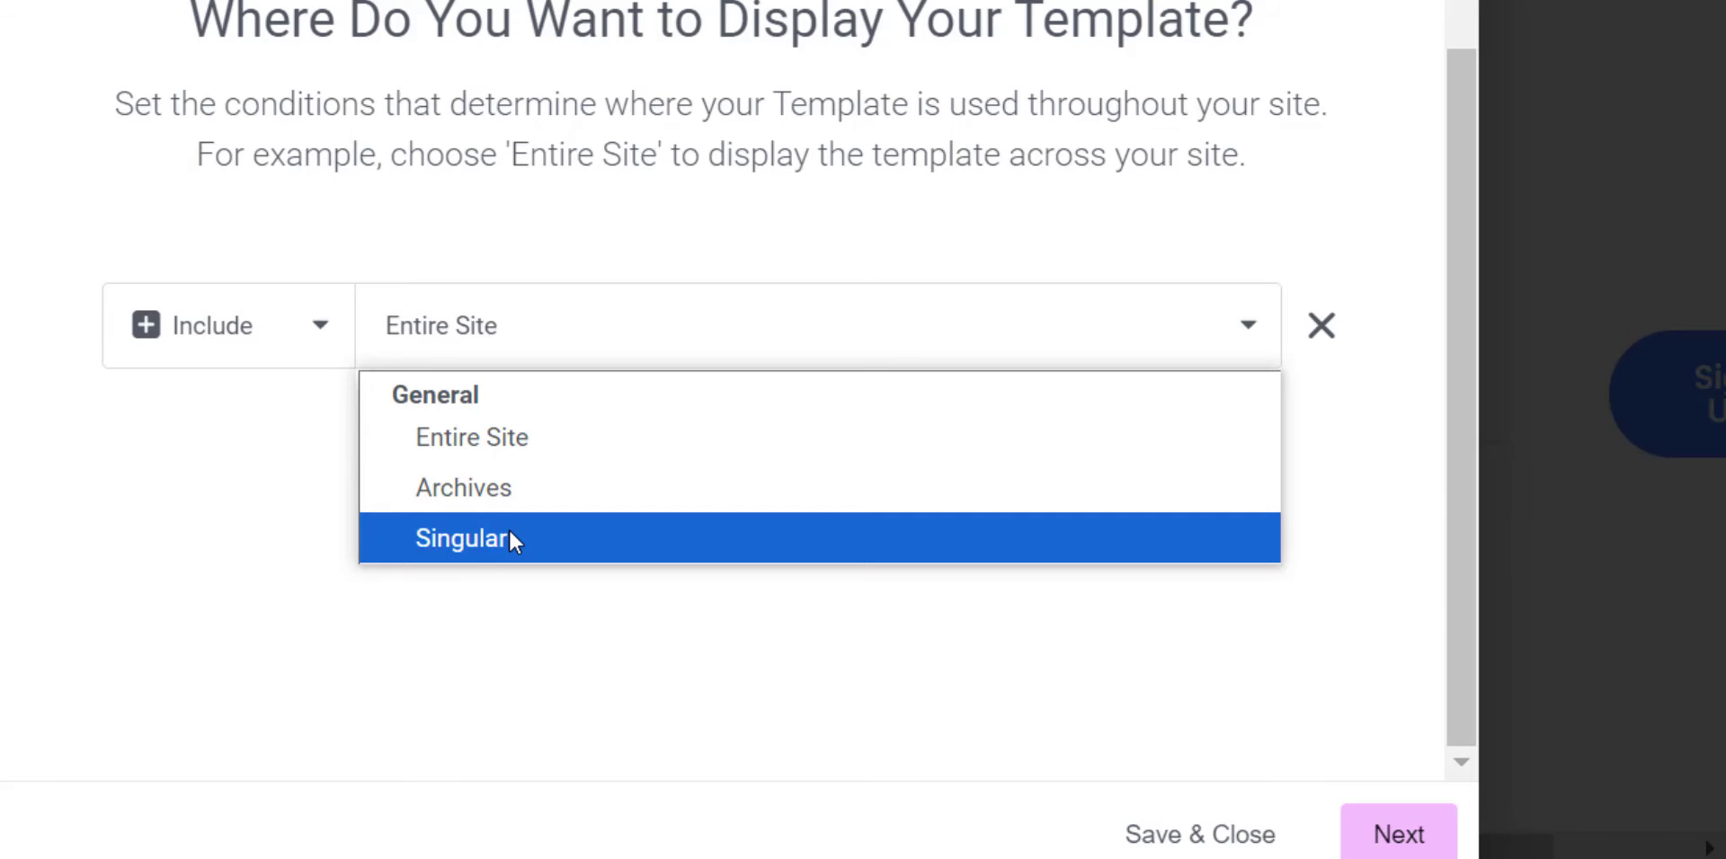
click(509, 532)
click(1194, 322)
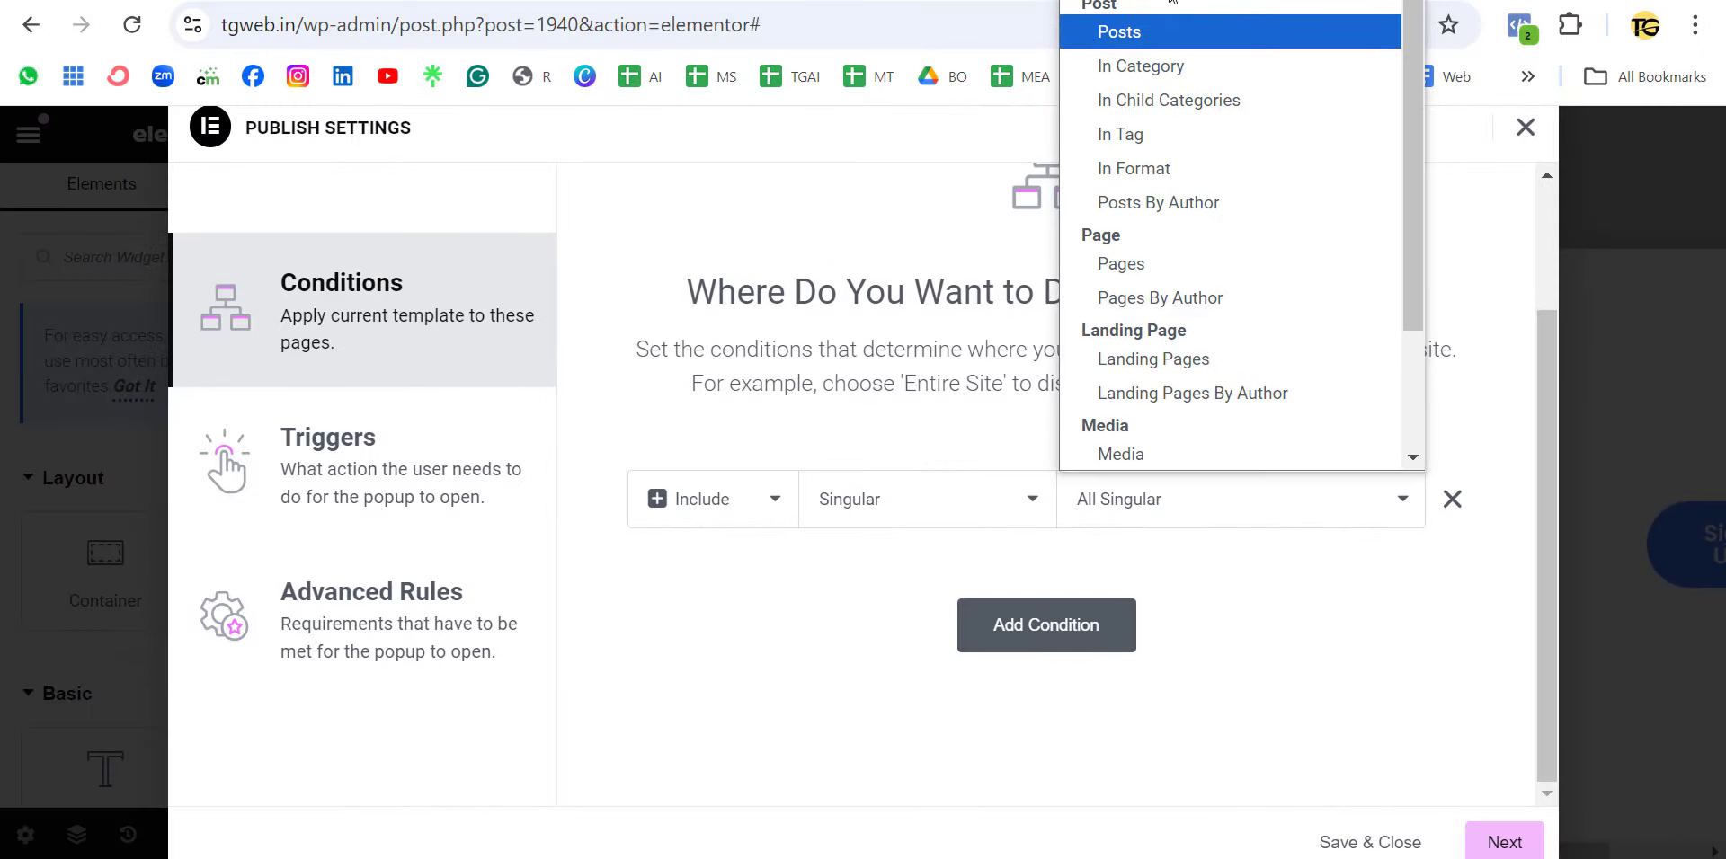
scroll(1171, 9, up, 1)
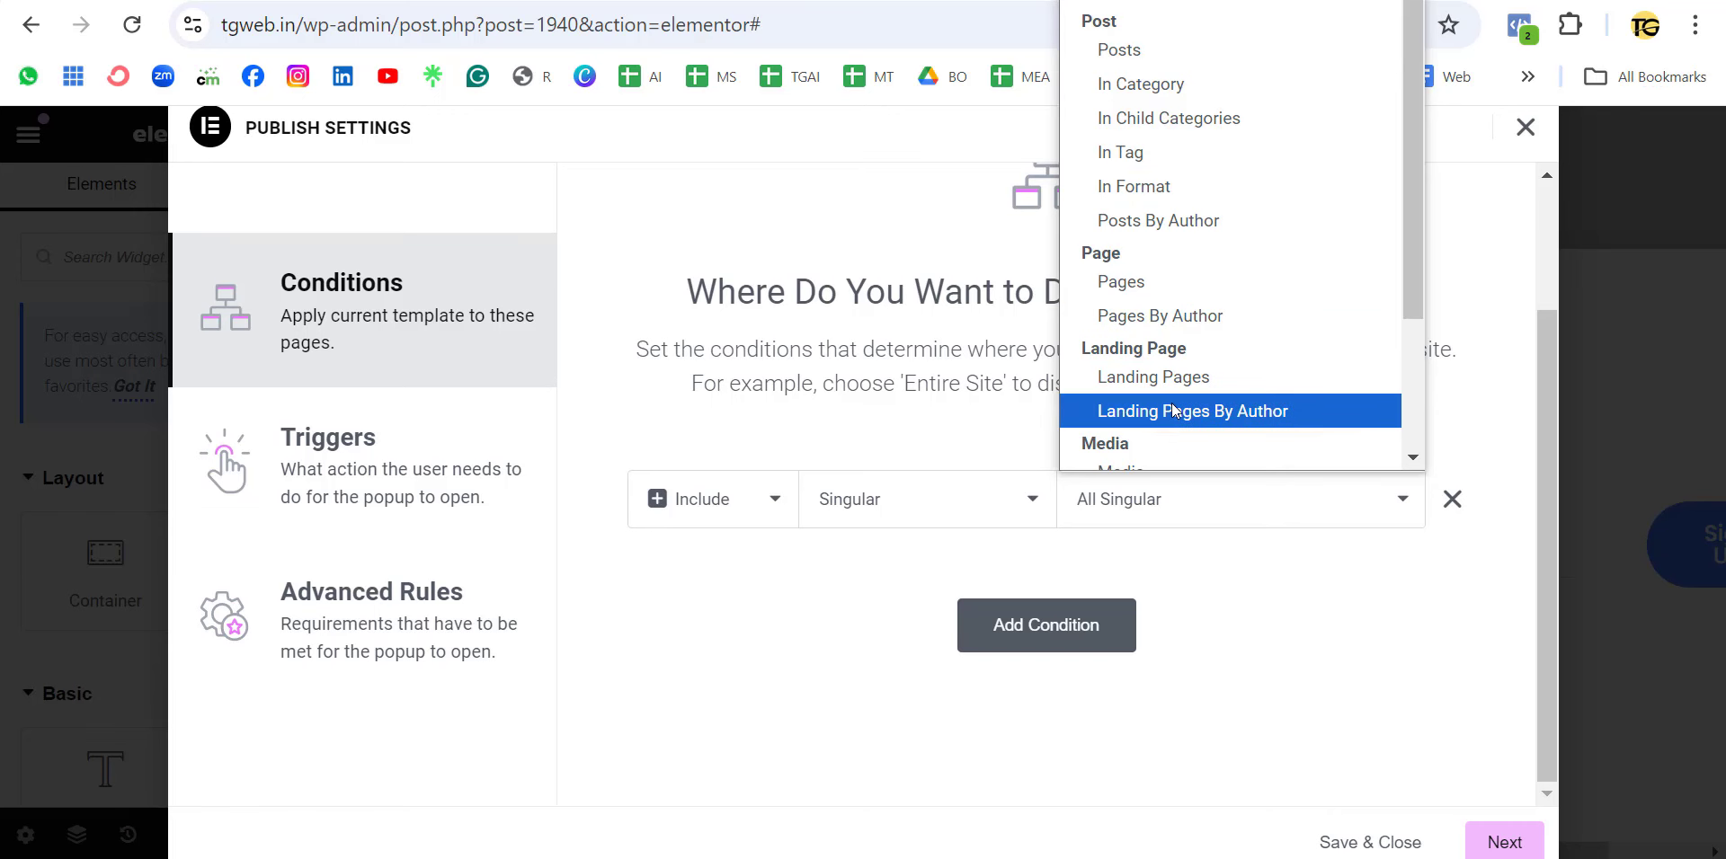
scroll(1172, 406, down, 2)
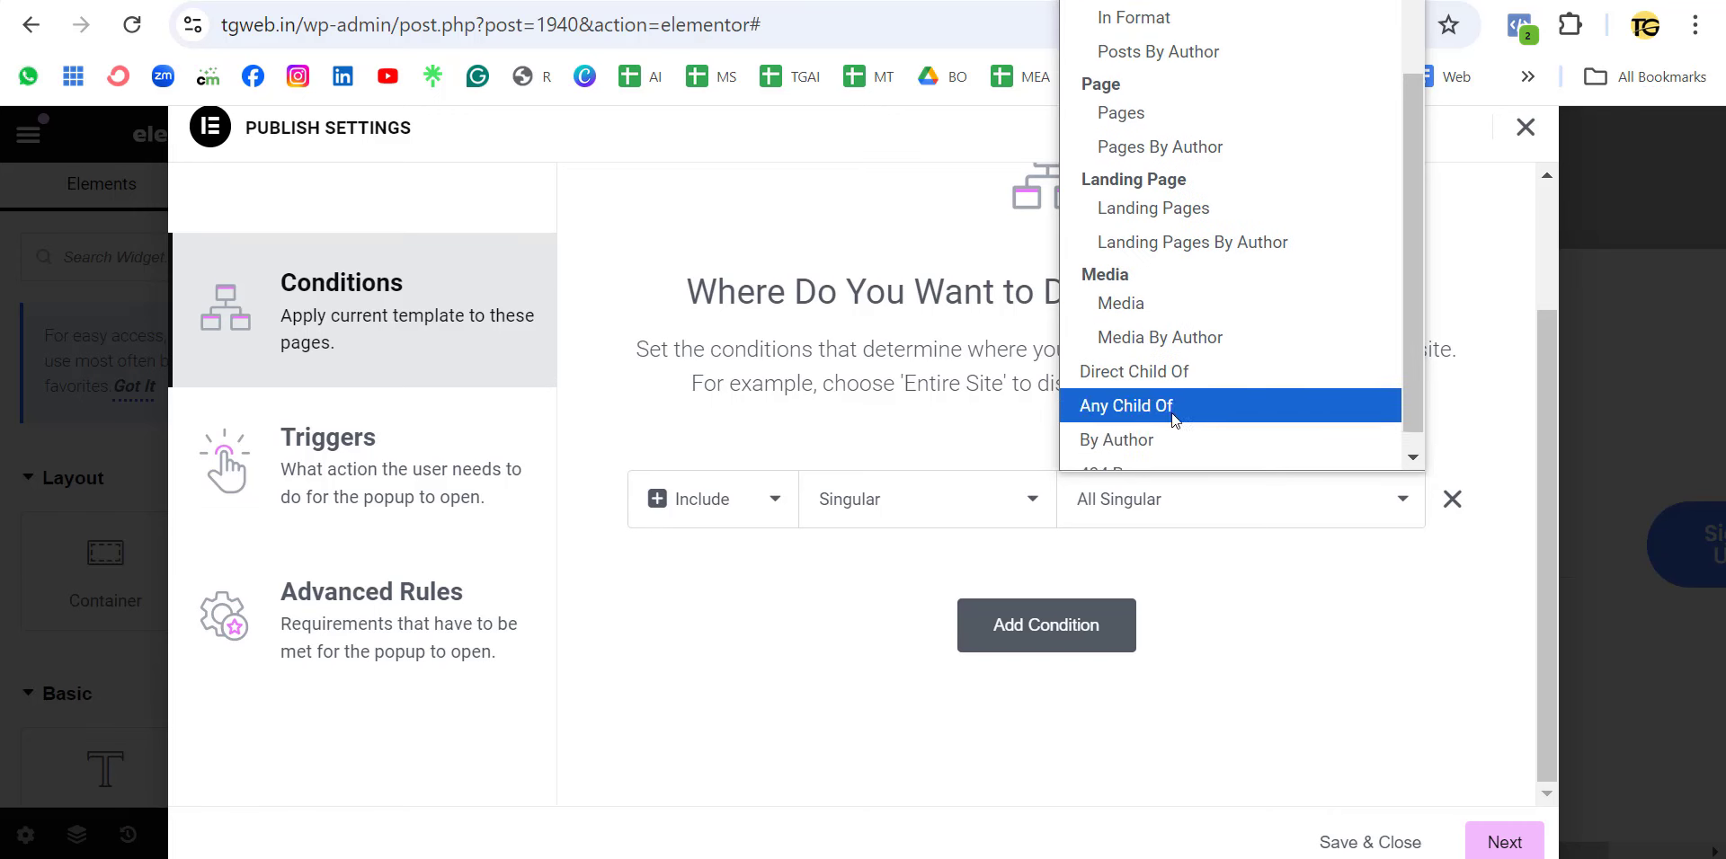
click(1316, 628)
click(997, 497)
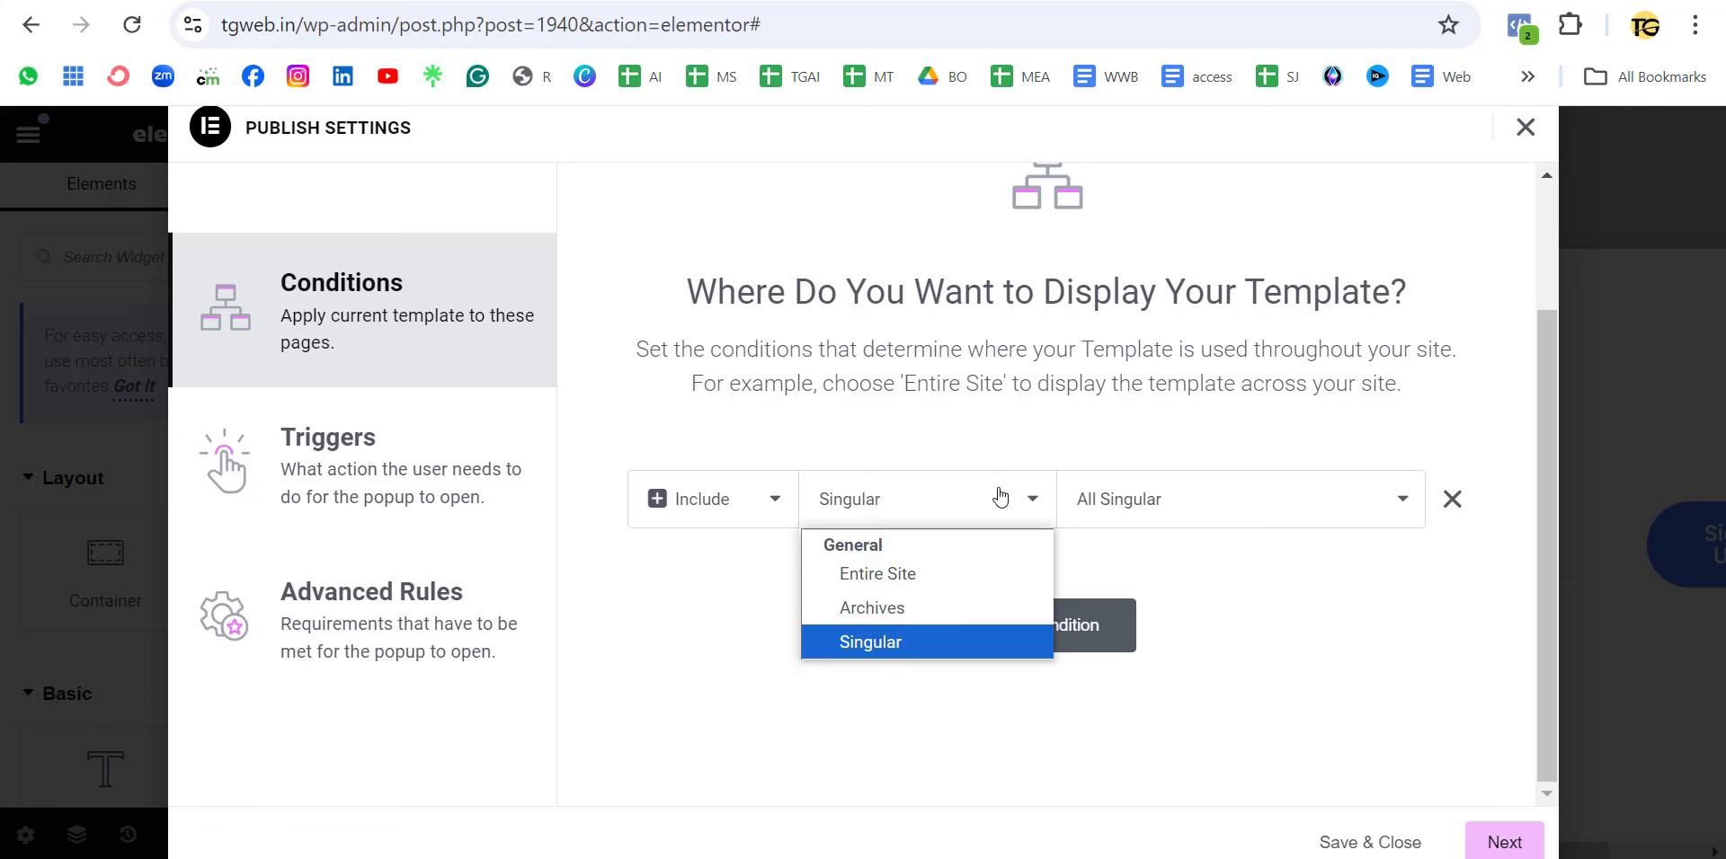
click(915, 573)
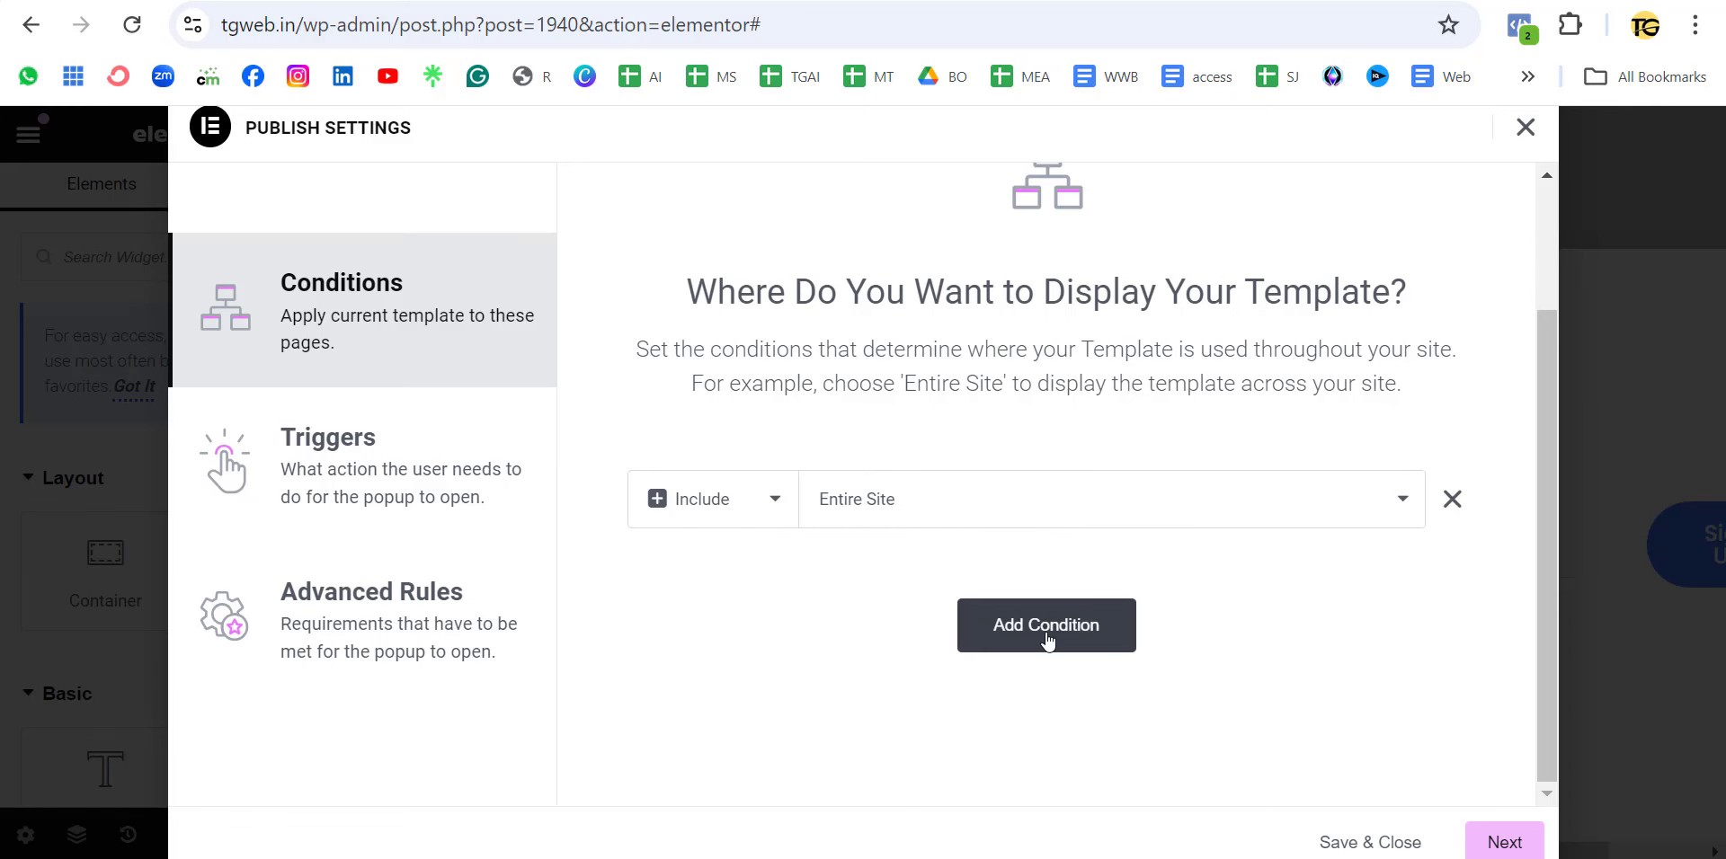
Continue to the triggers and enable On Page Load within 5 seconds
click(1497, 849)
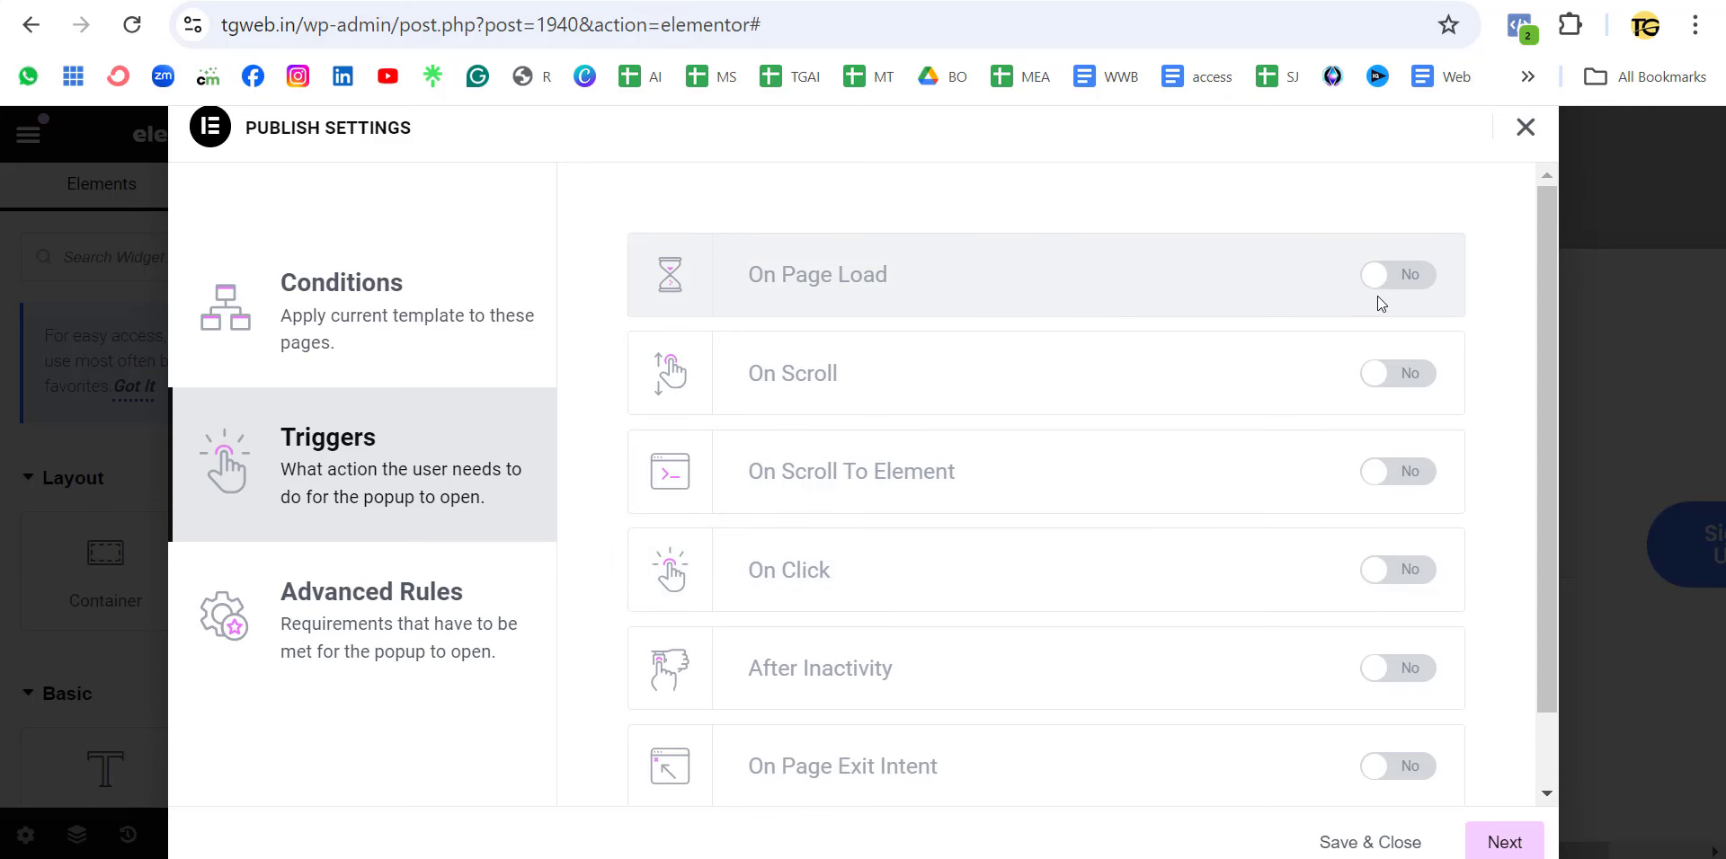
click(1418, 288)
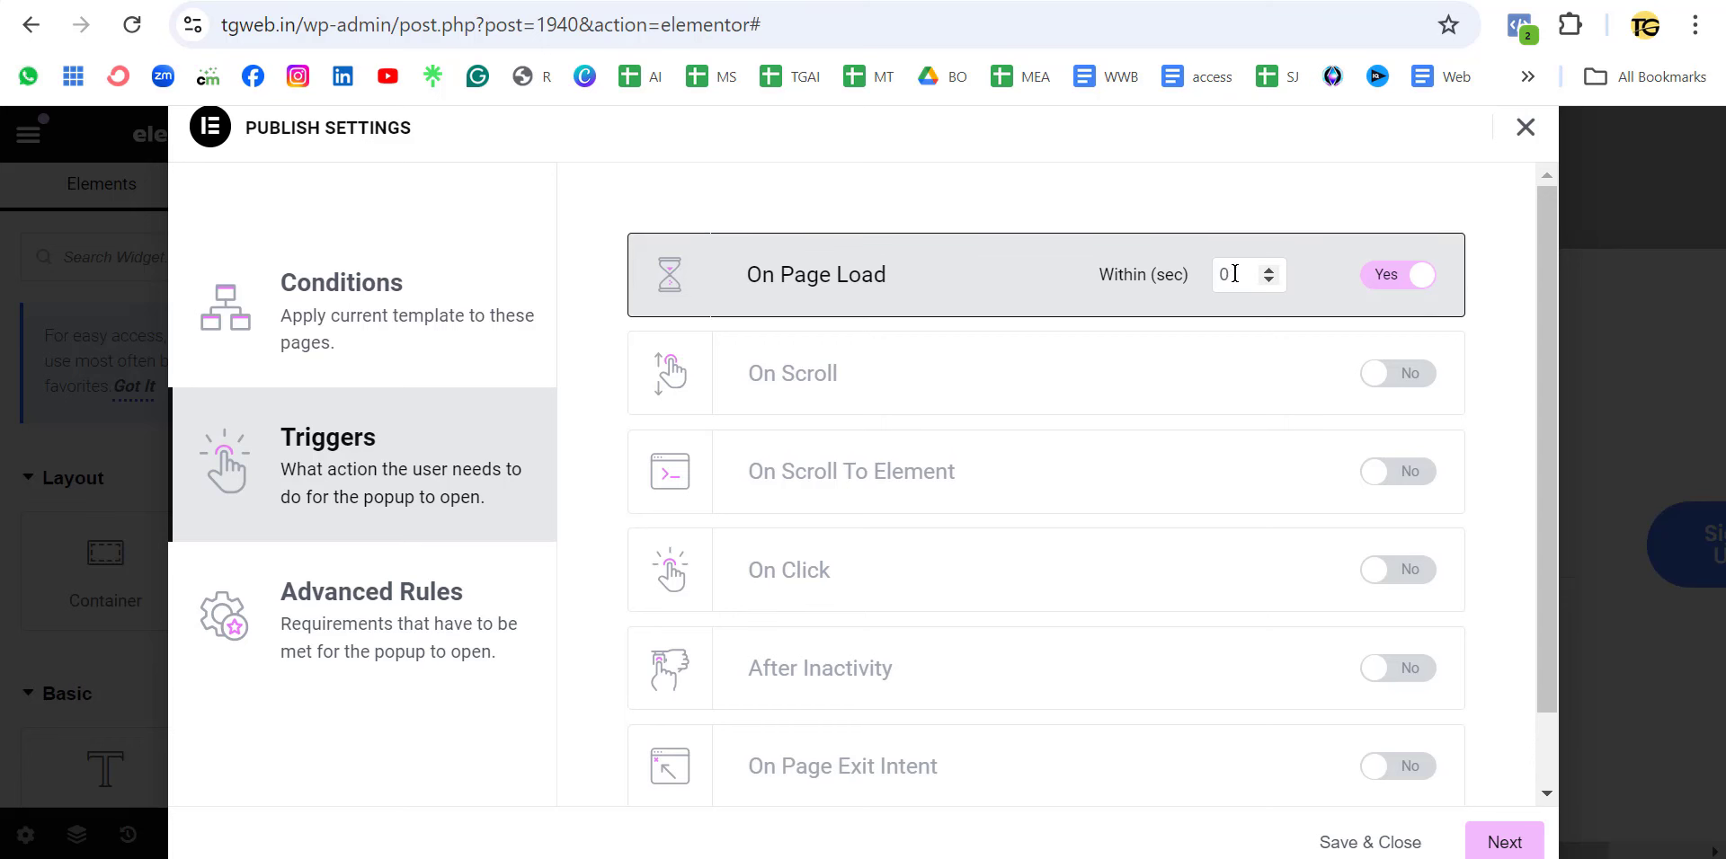
drag(1233, 276, 1214, 282)
text(5)
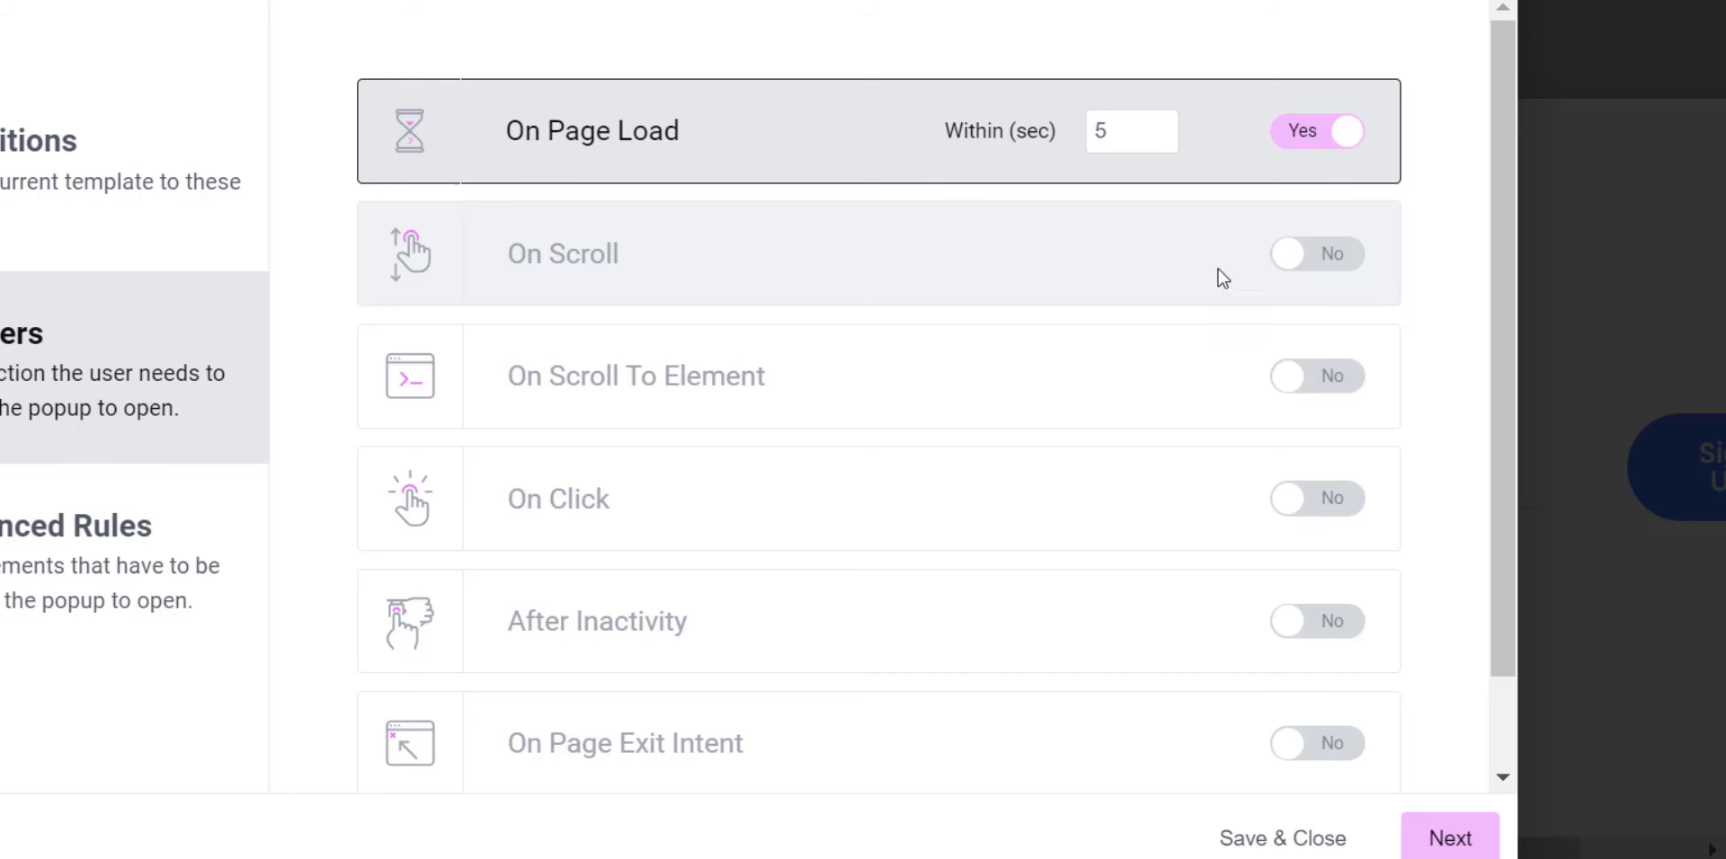
Try the On Scroll, On Scroll To Element, On Click and After Inactivity triggers, switching each one off again
click(1348, 260)
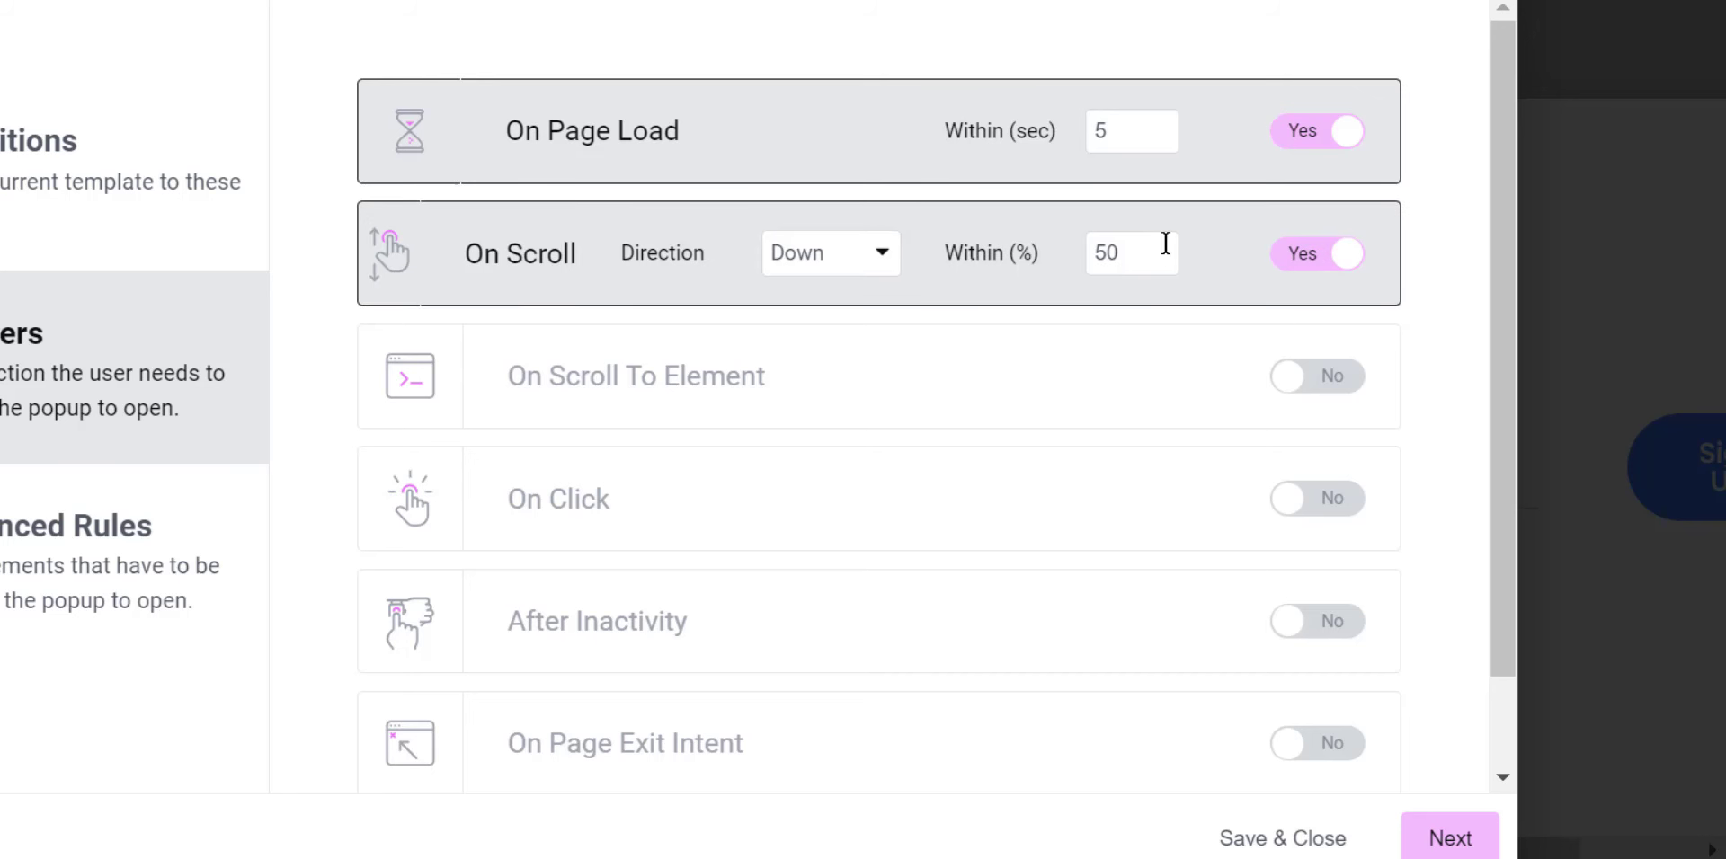
click(1294, 260)
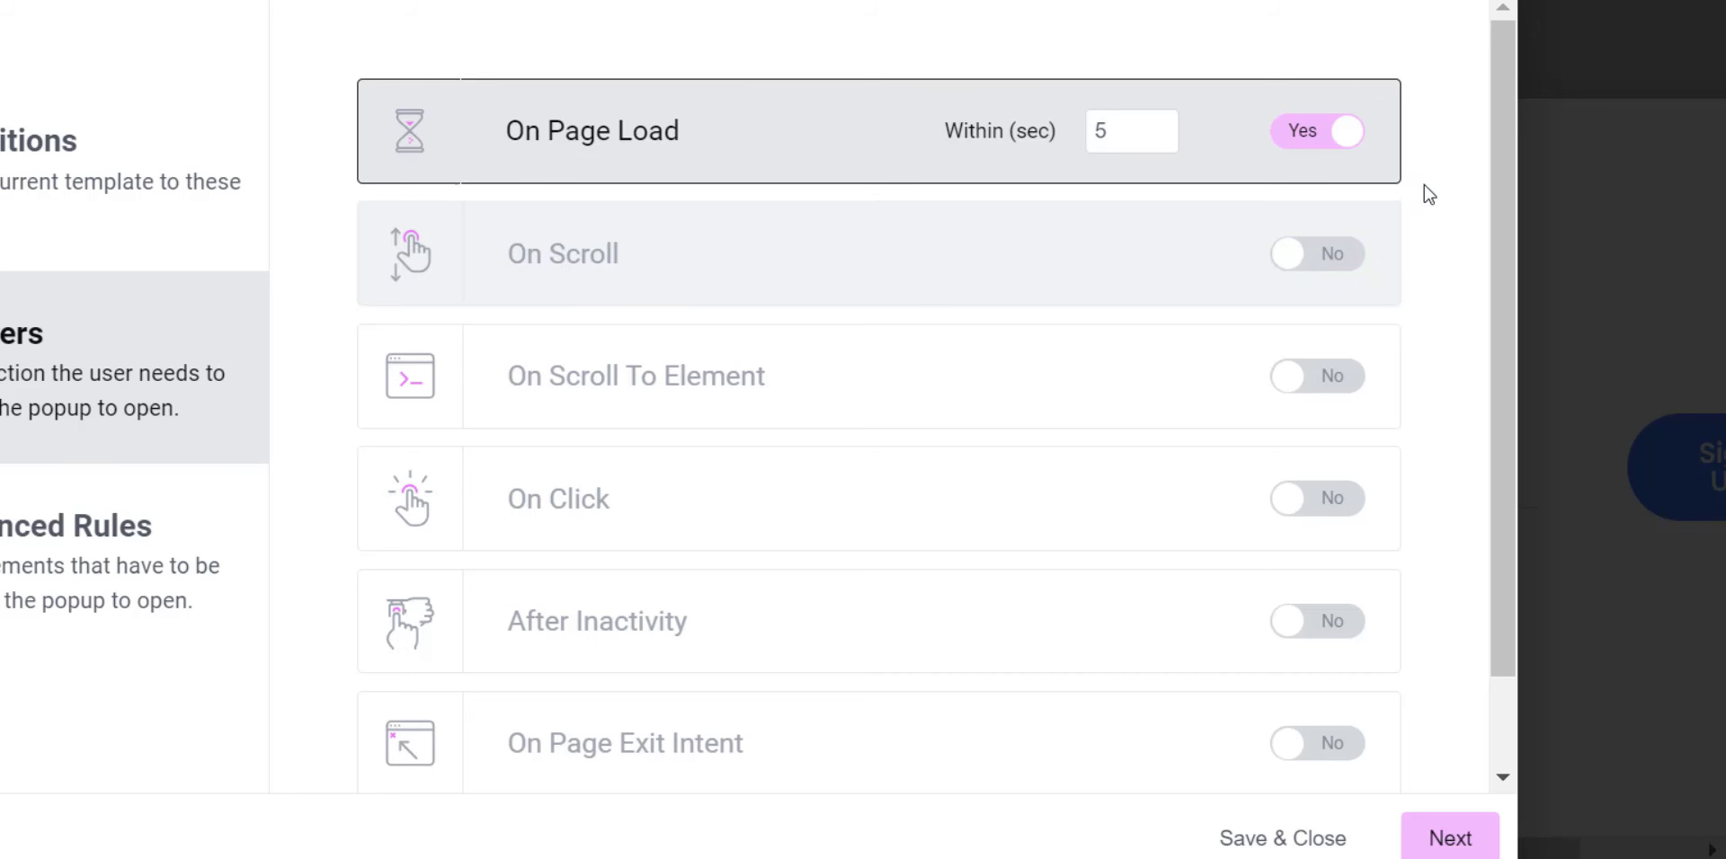
scroll(1486, 257, down, 1)
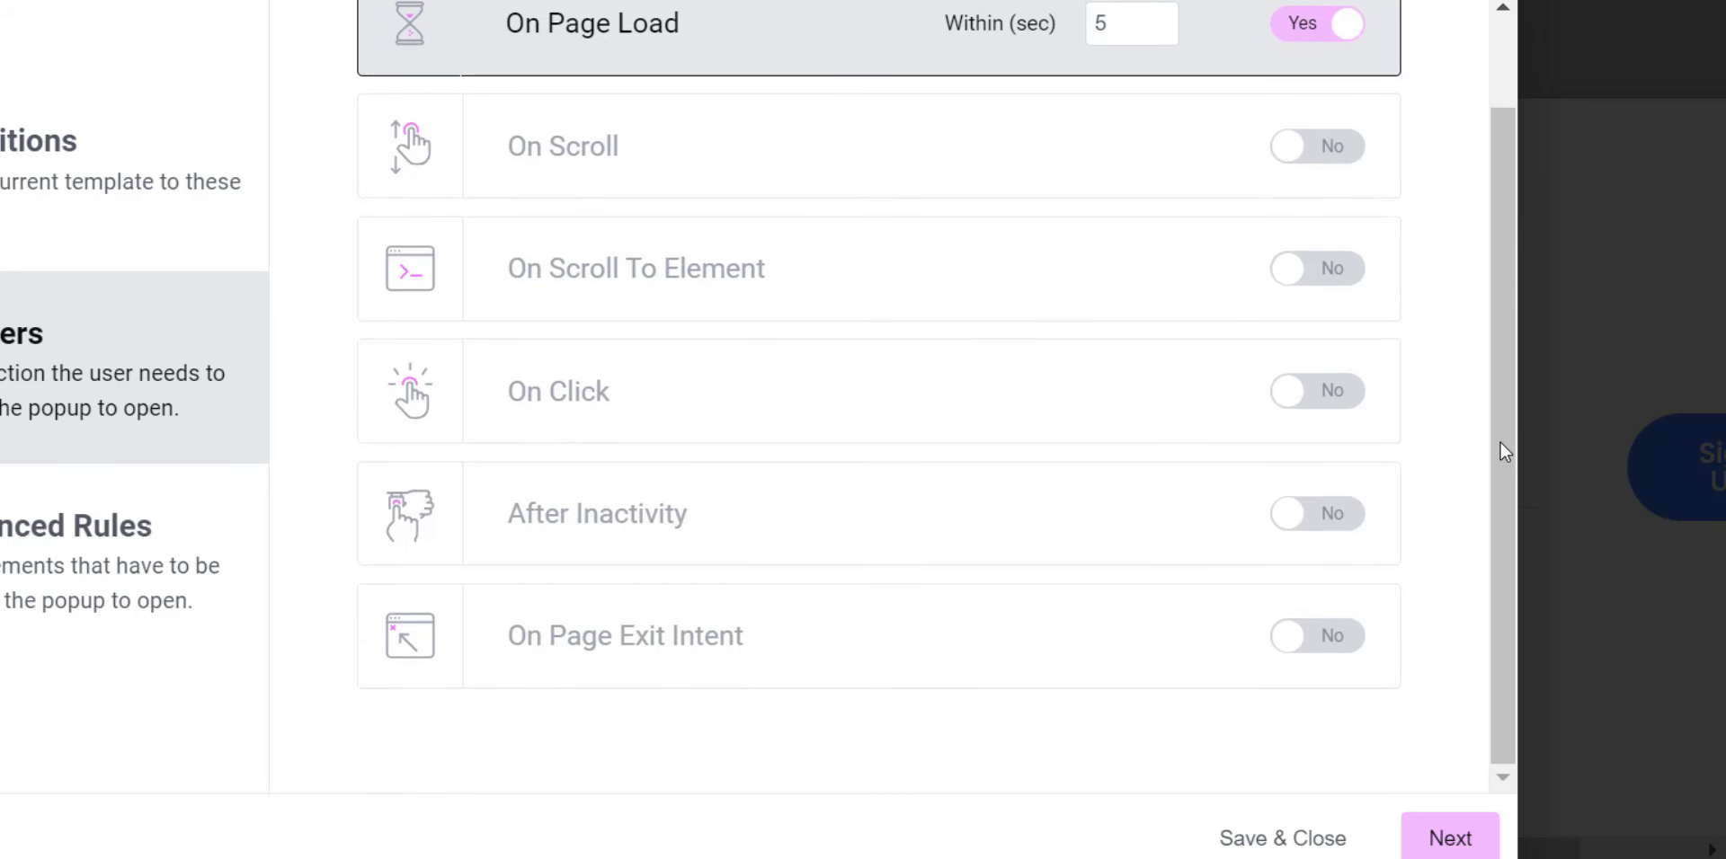
scroll(1504, 447, up, 1)
scroll(1534, 374, down, 1)
scroll(1534, 424, down, 1)
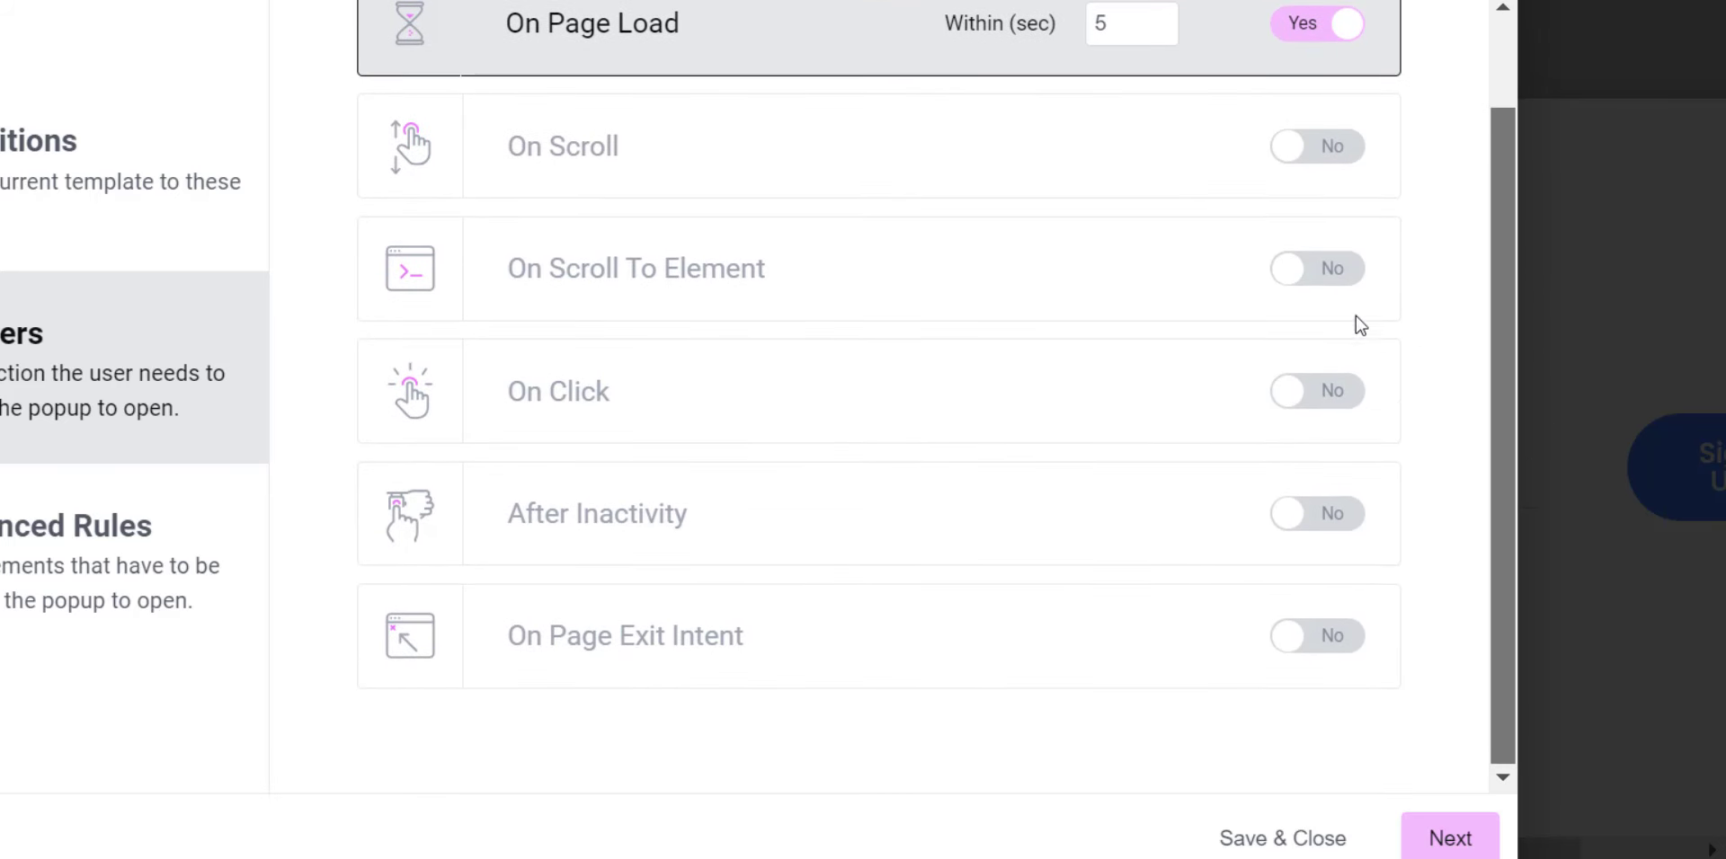
click(1330, 280)
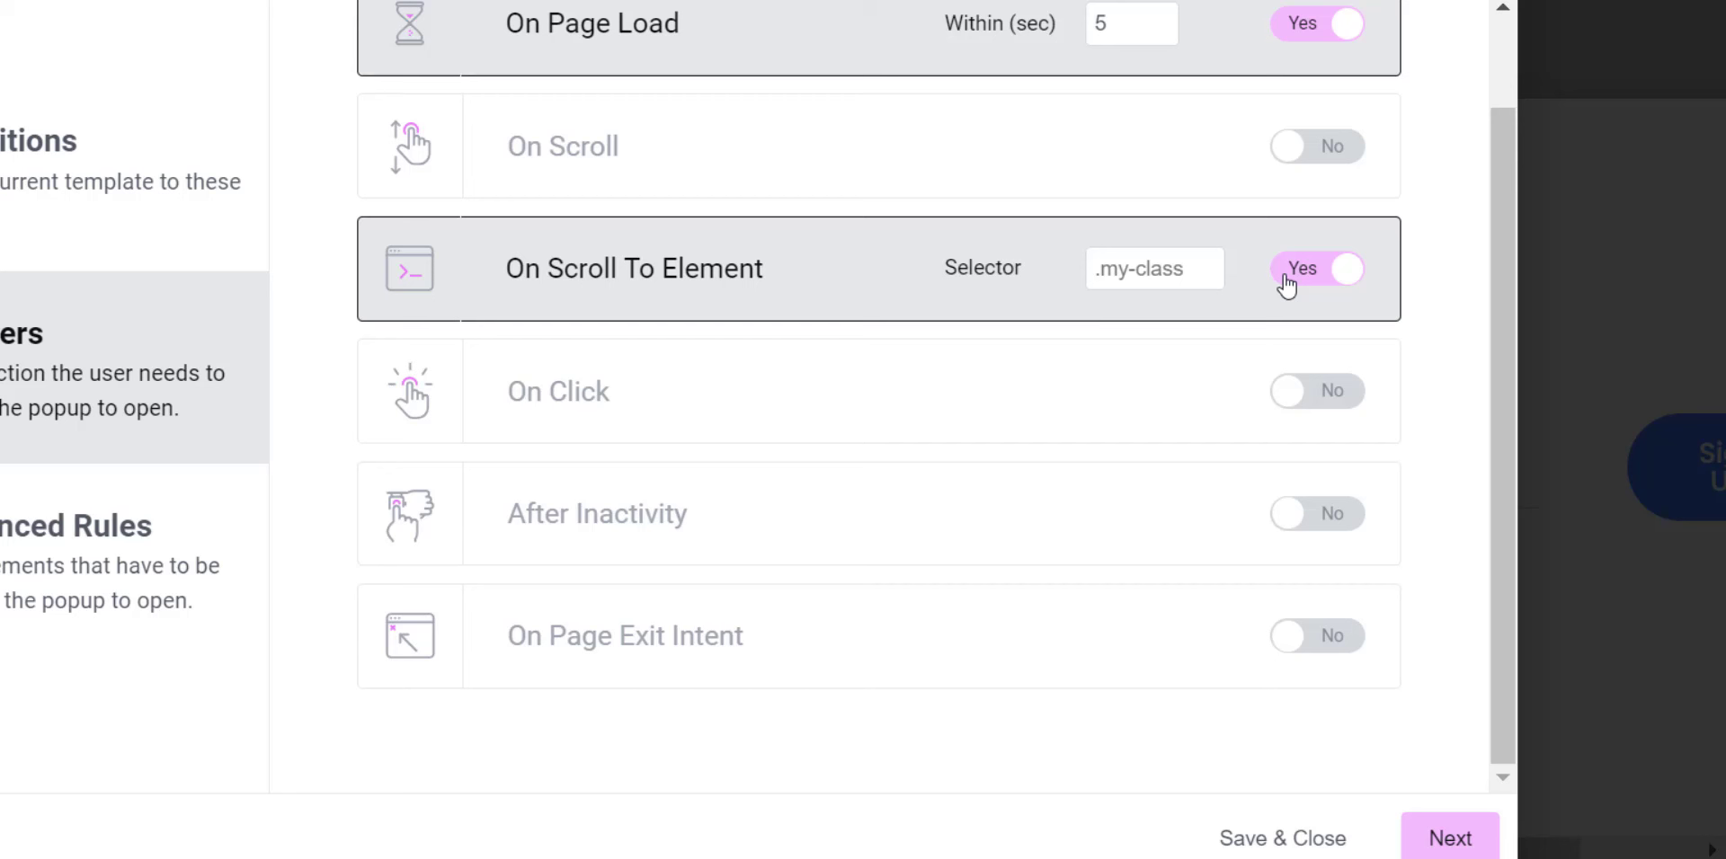
click(1287, 284)
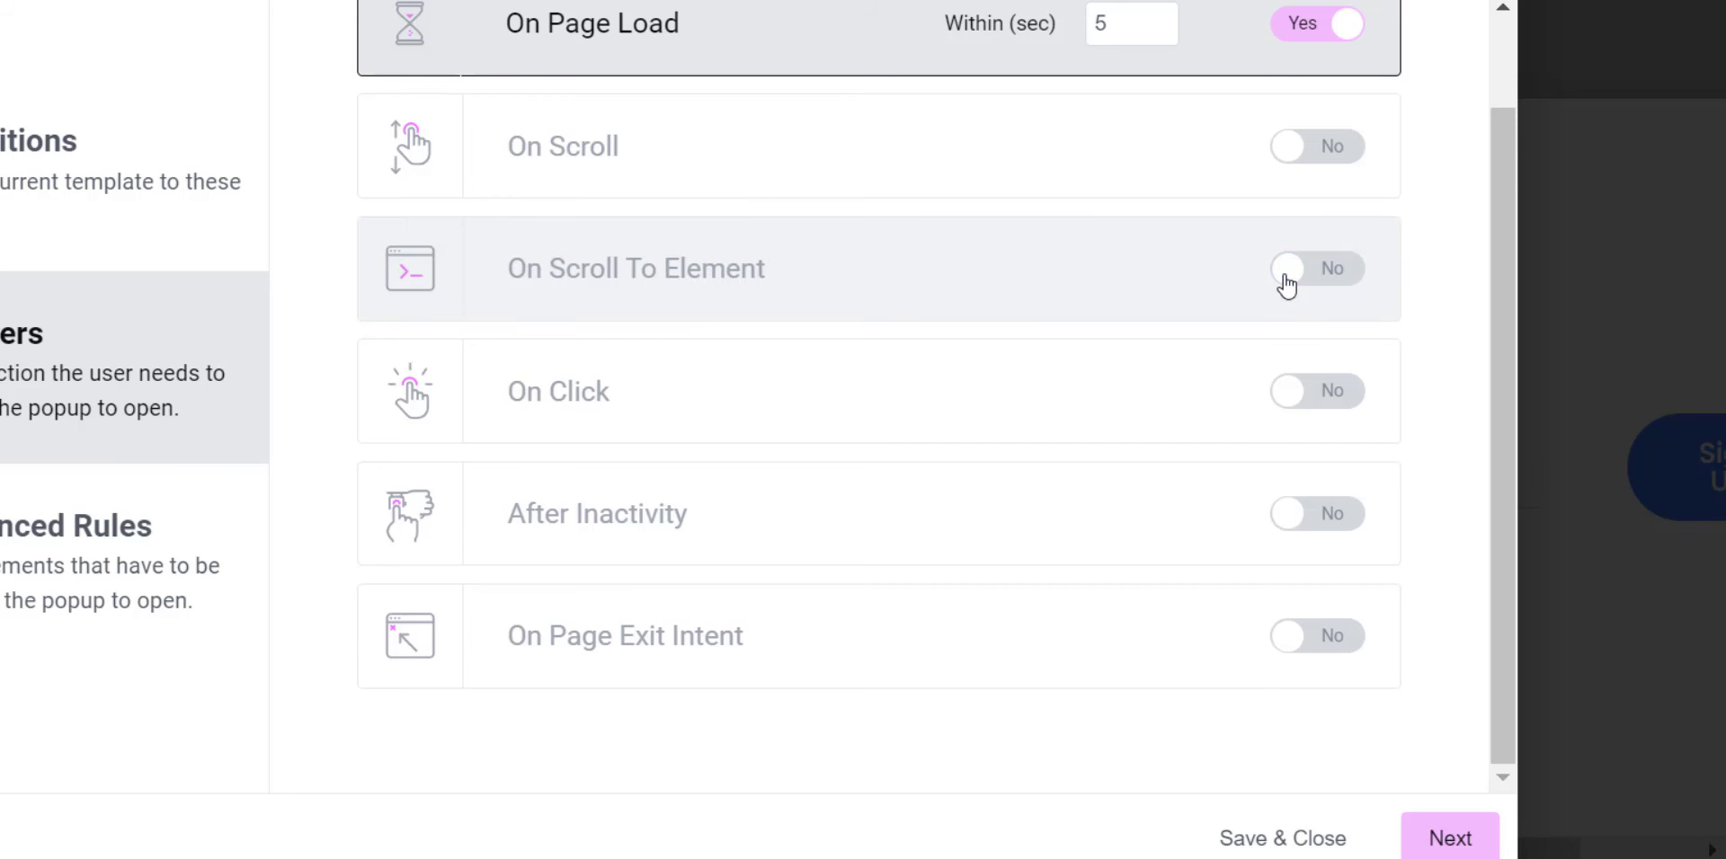
click(1348, 392)
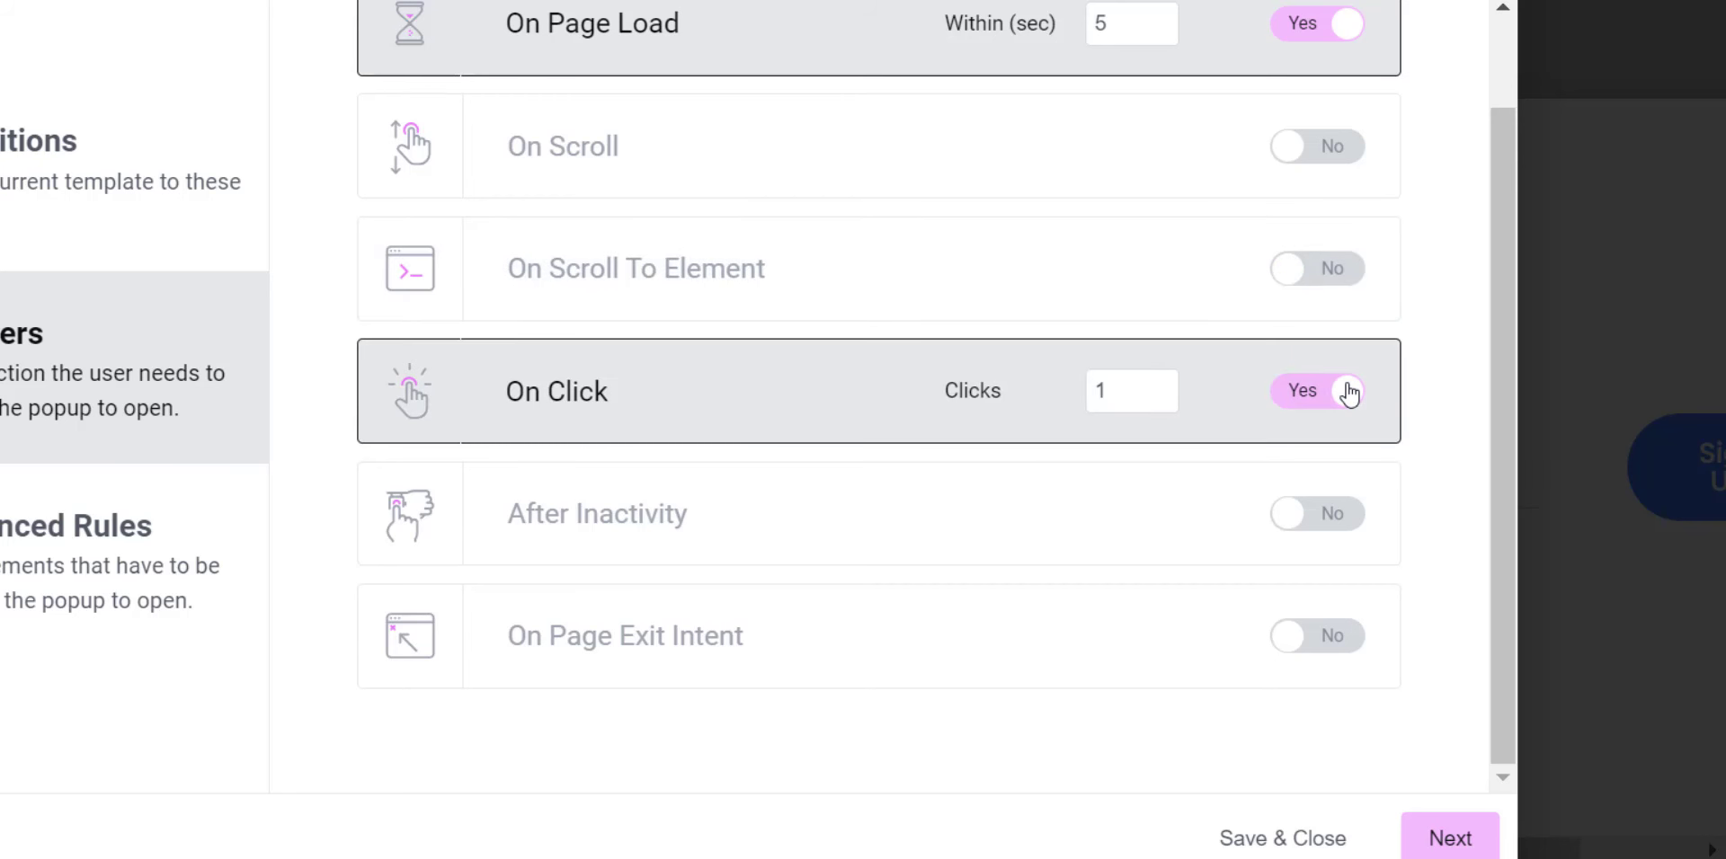
click(1293, 402)
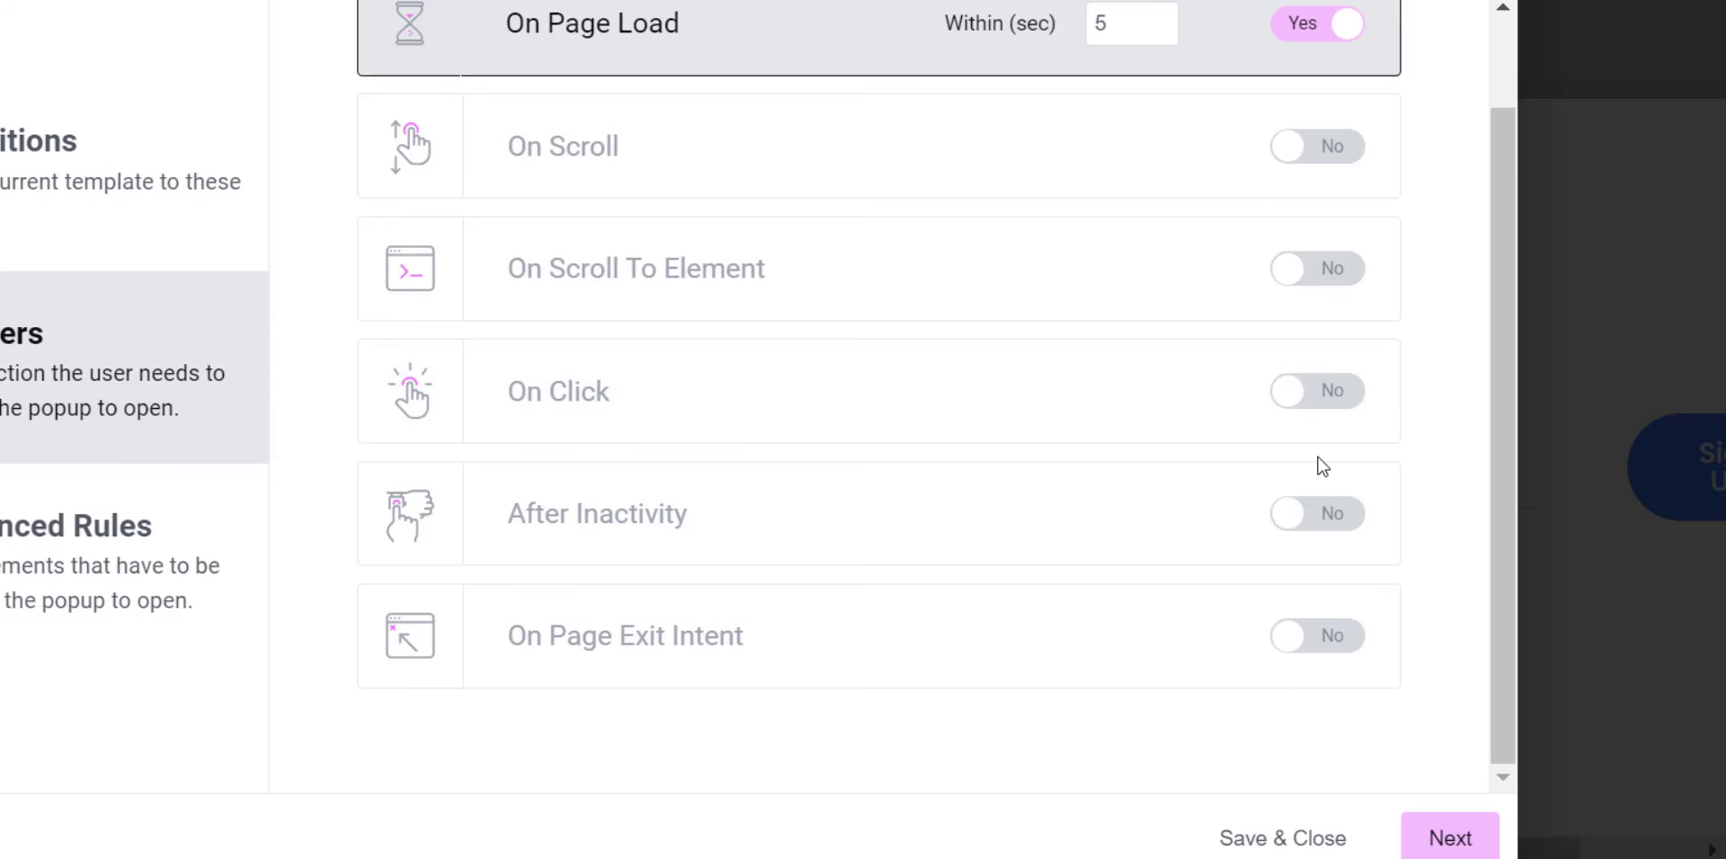
click(1336, 515)
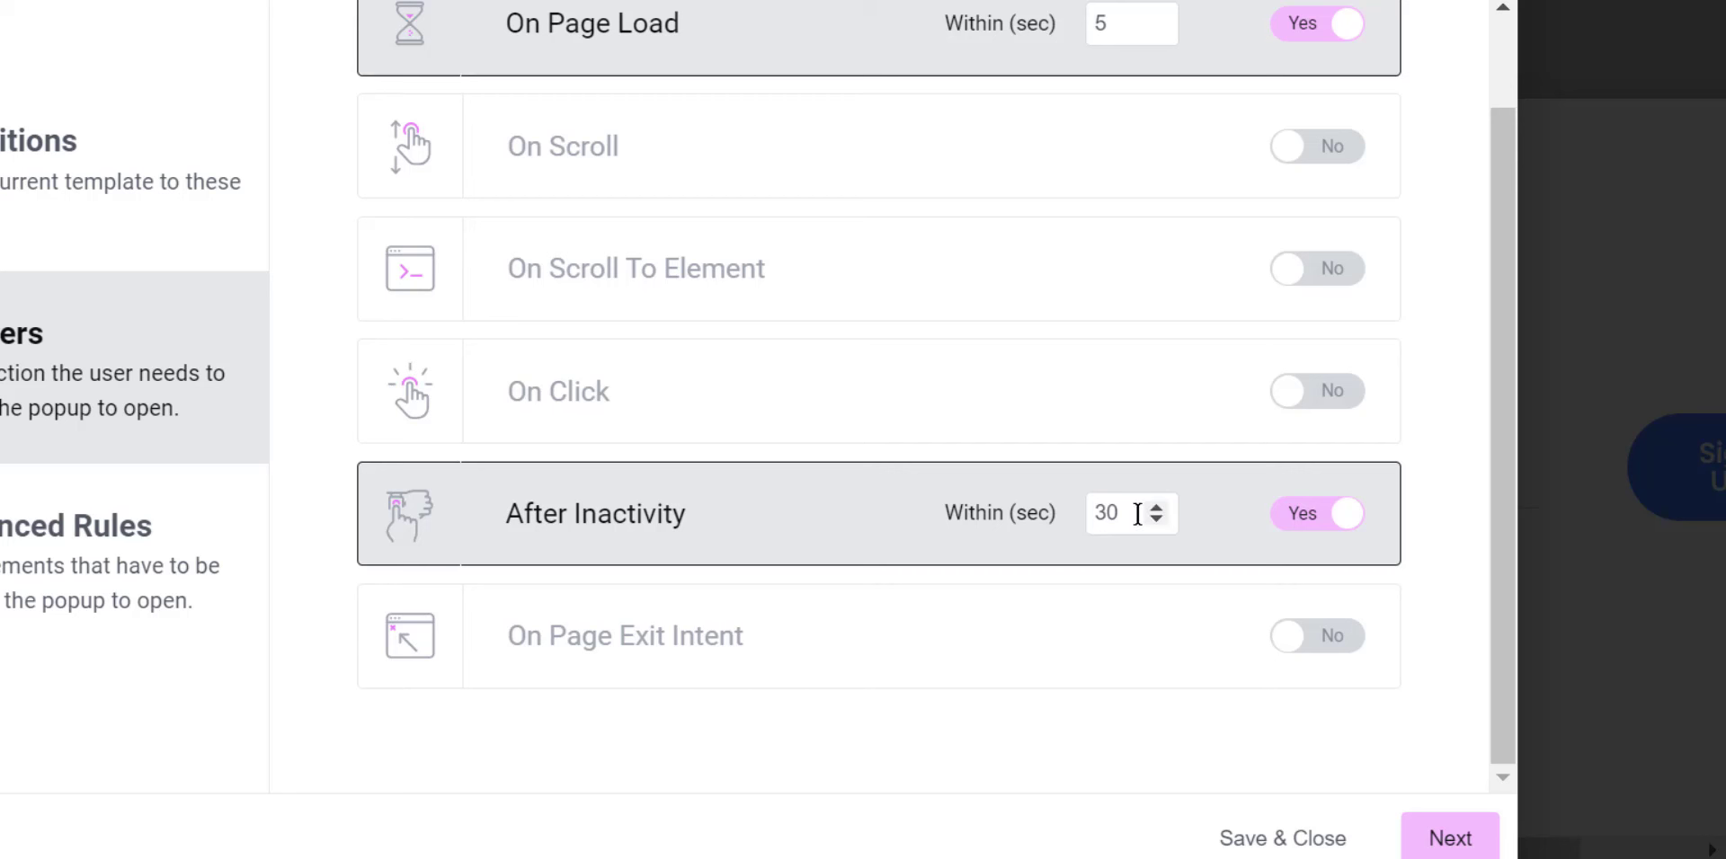
click(1295, 519)
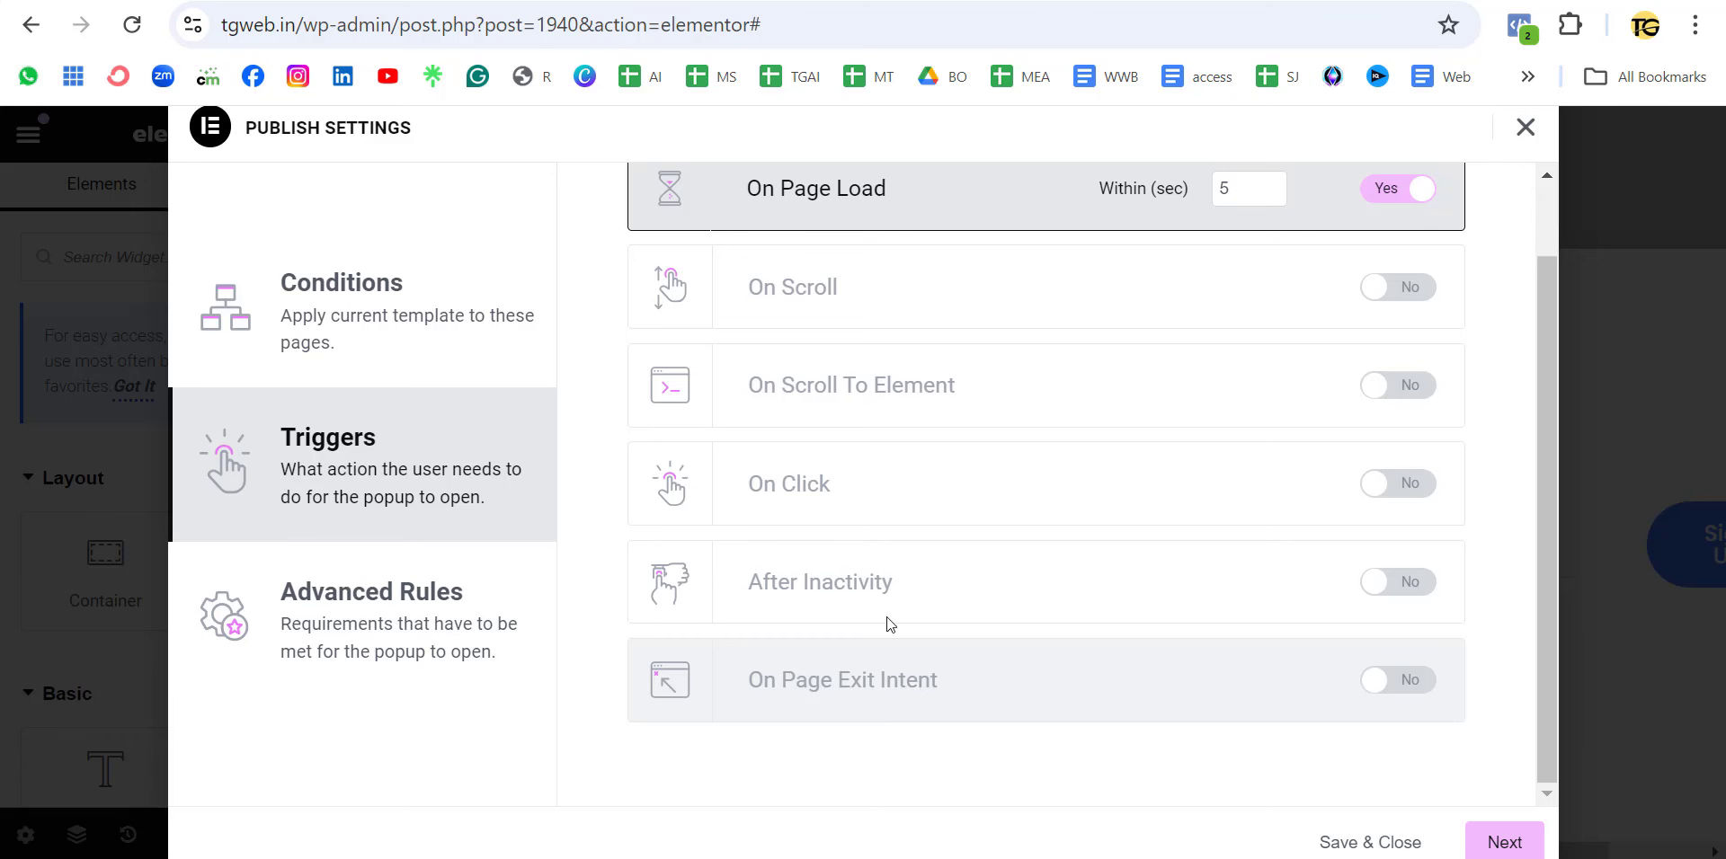
Review the advanced rules, toggle Show after X page views on and off, and save and close the publish settings
click(1501, 841)
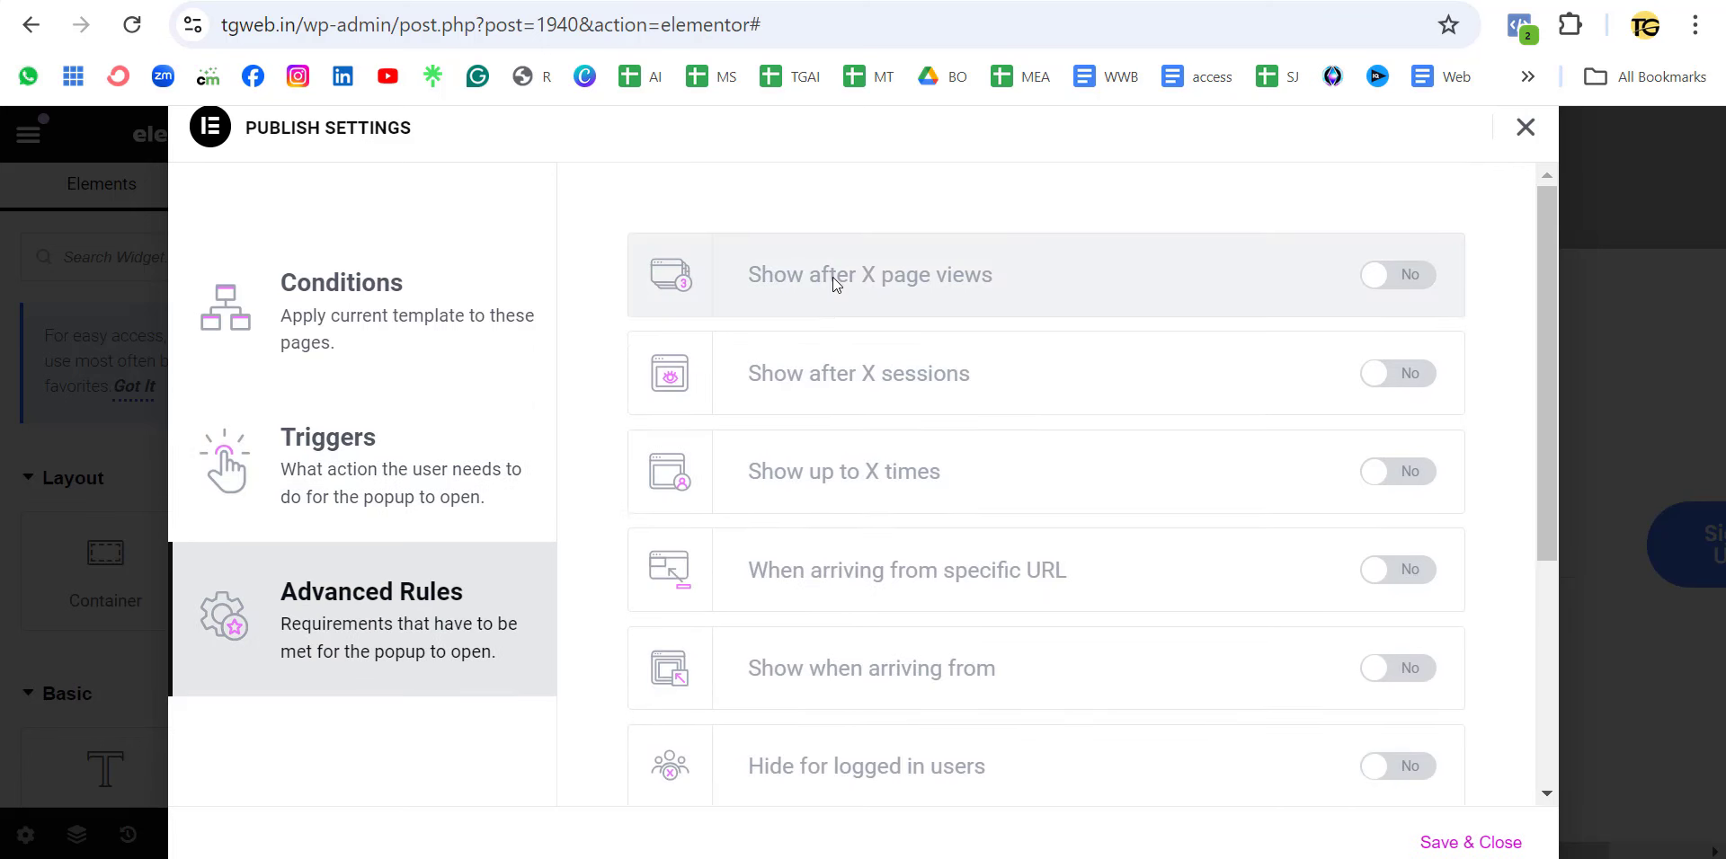
click(1415, 286)
click(1378, 289)
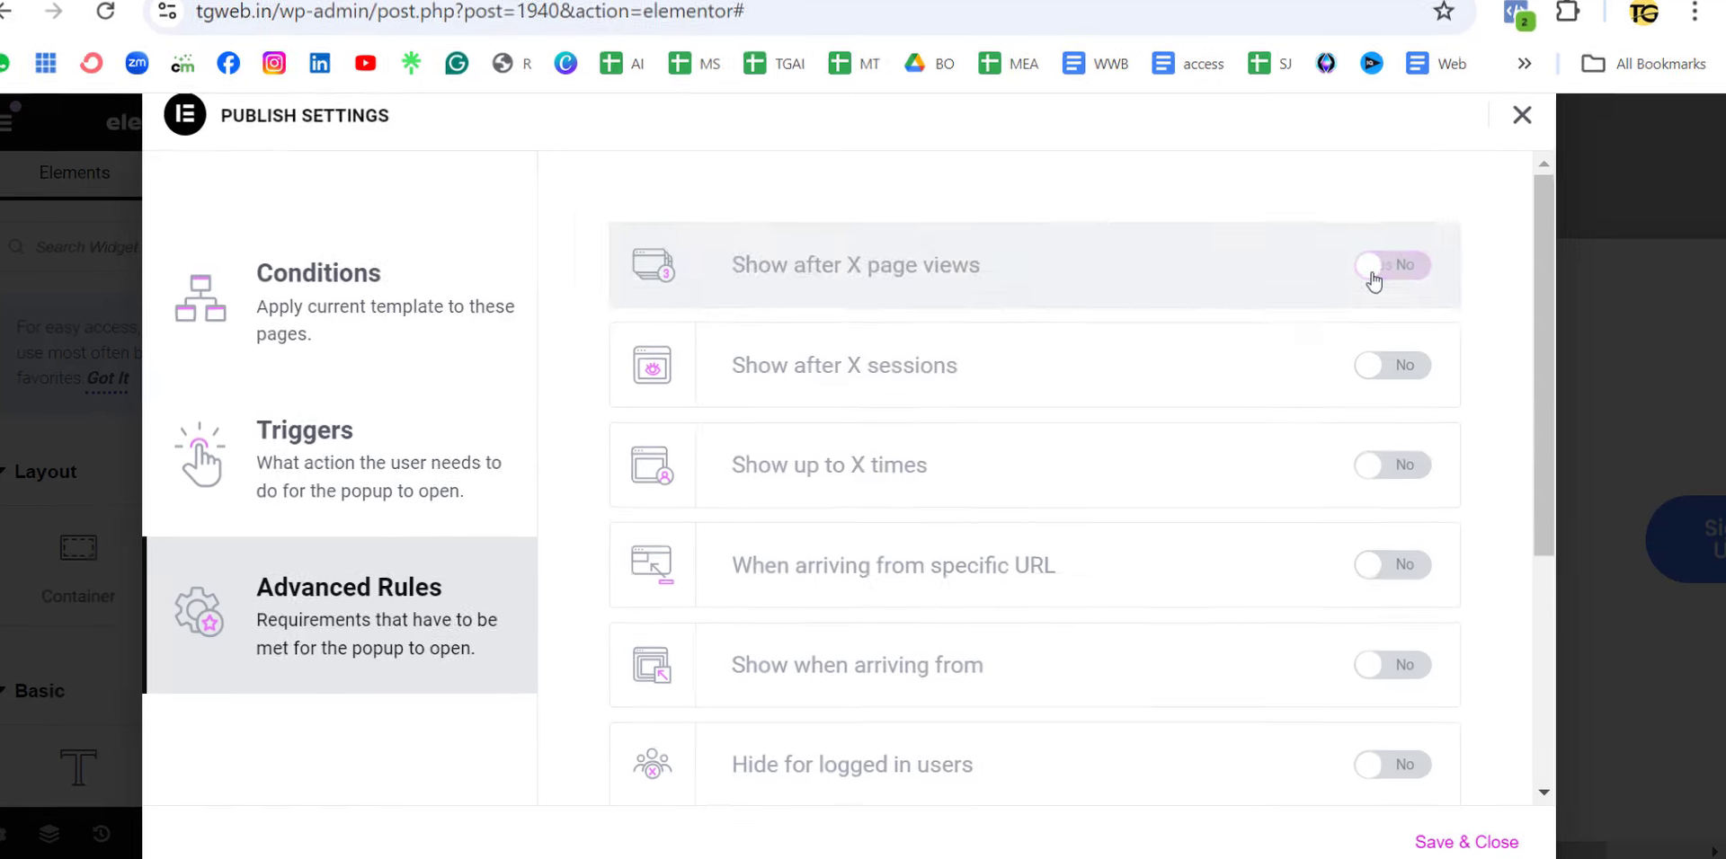
scroll(1141, 378, down, 2)
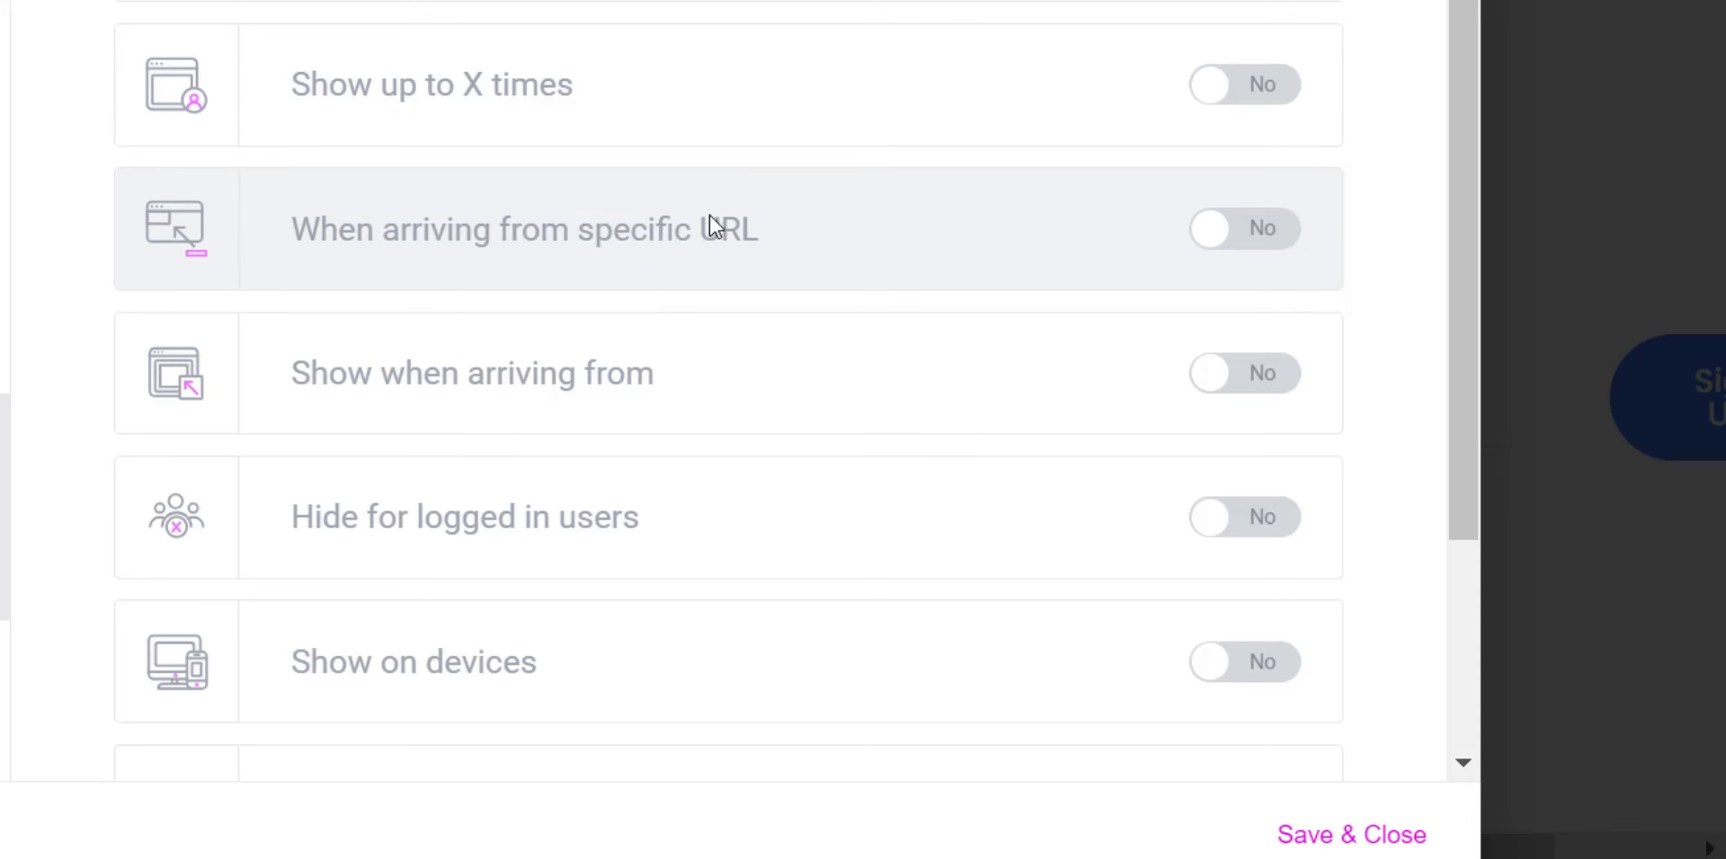
scroll(706, 219, down, 3)
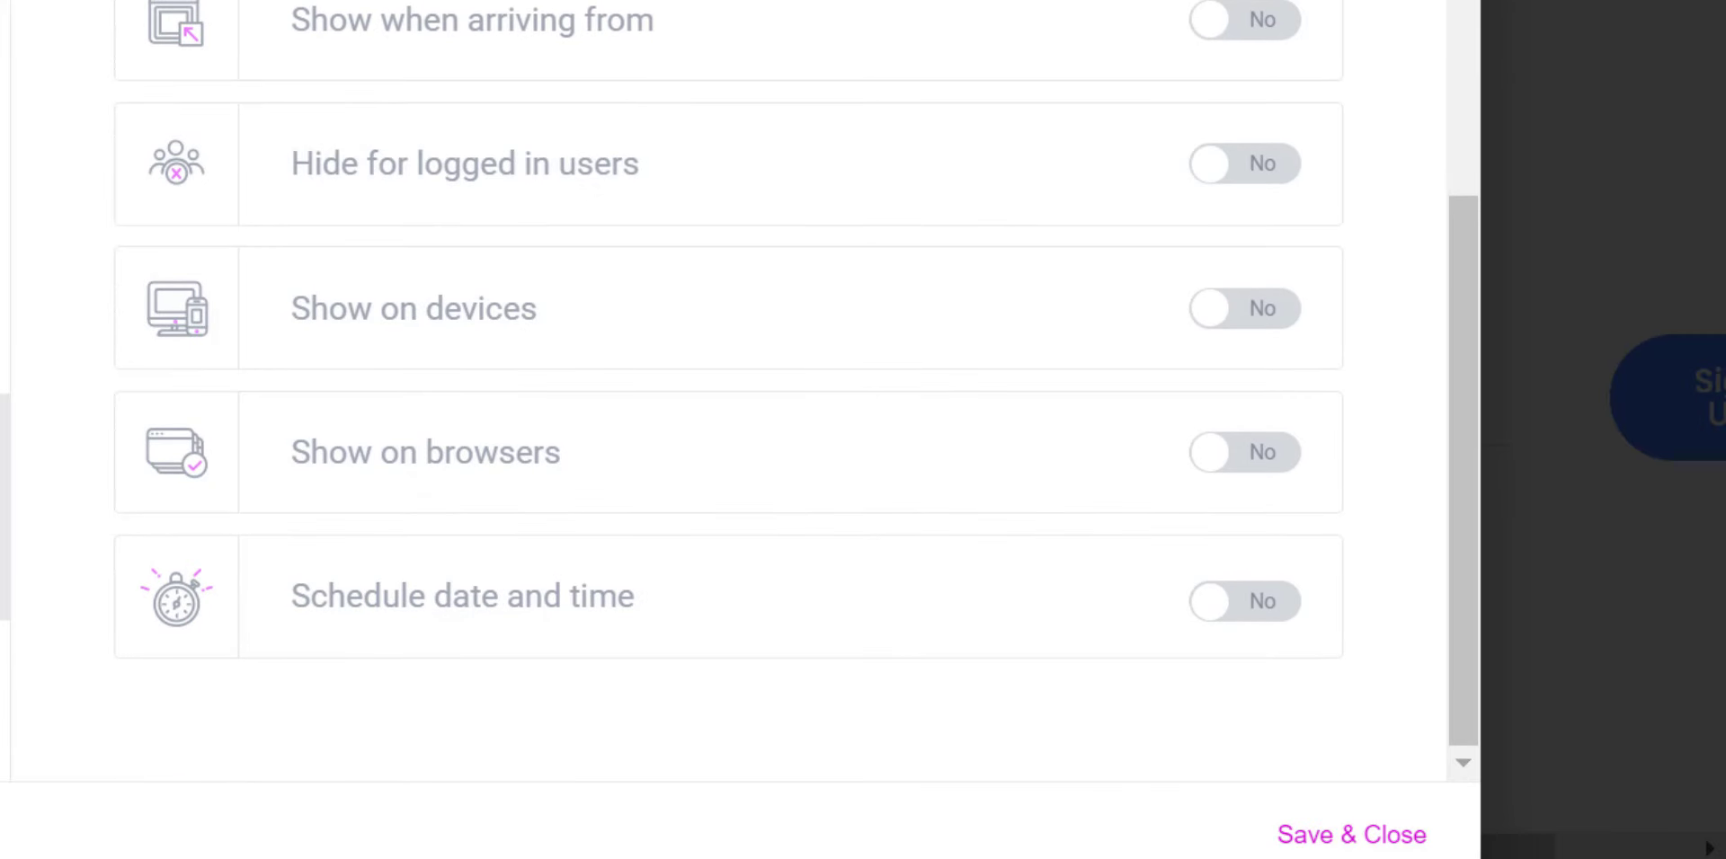
click(1362, 840)
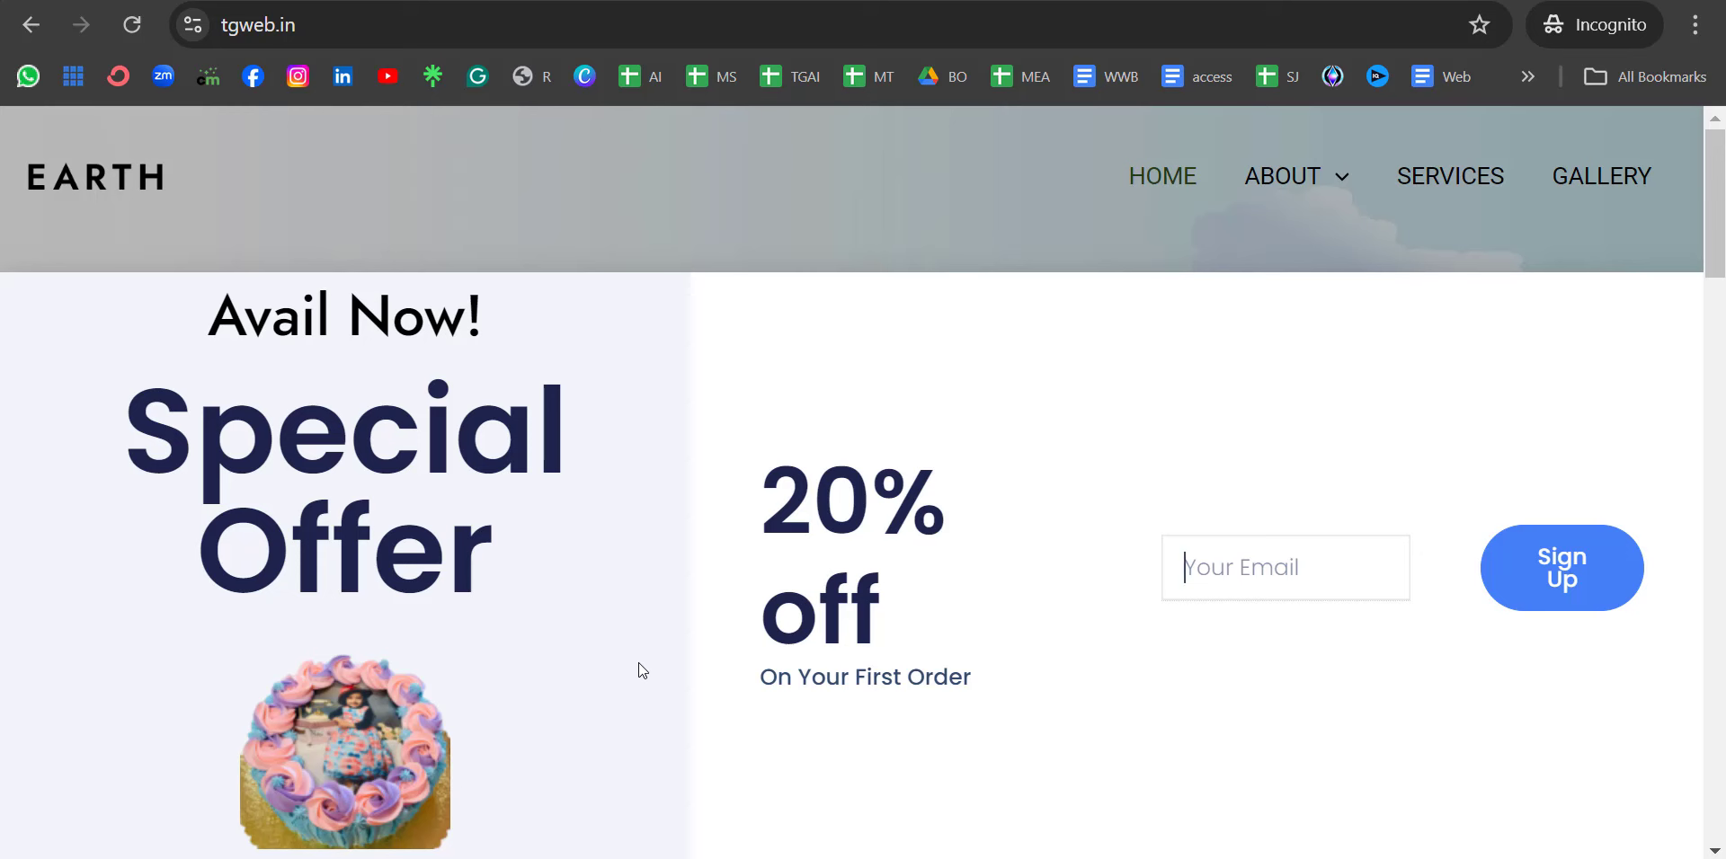
Check the Special Offer popup on the live home page while scrolling, dismiss it, and return to the top of the page
scroll(1599, 408, down, 5)
scroll(1599, 408, up, 5)
scroll(1598, 408, down, 20)
scroll(1679, 600, up, 7)
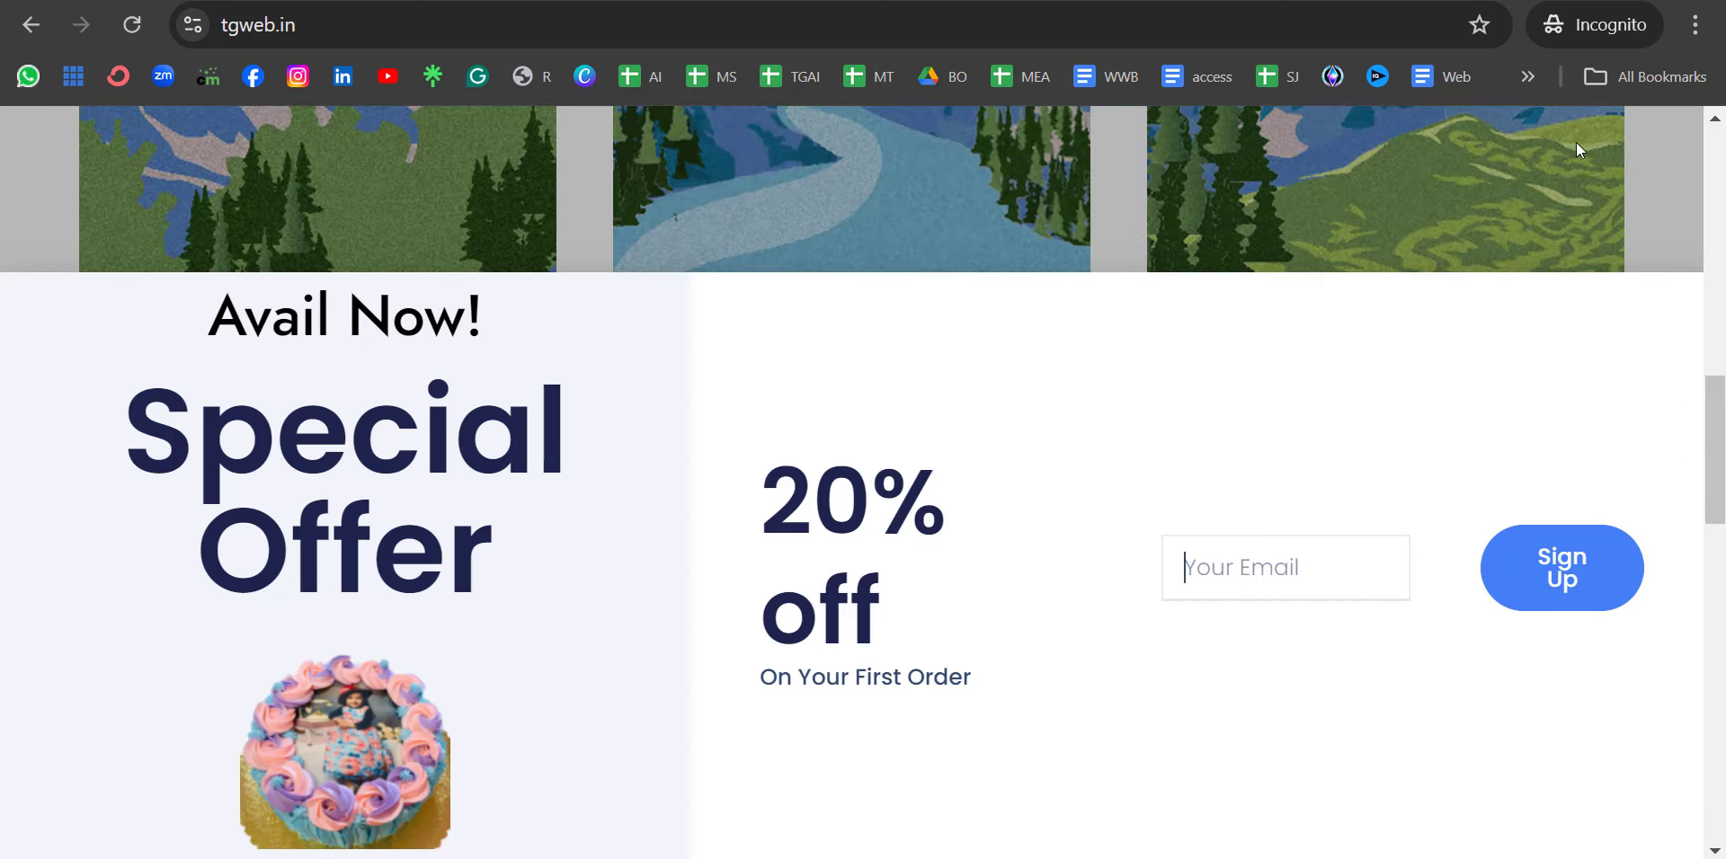
click(1560, 218)
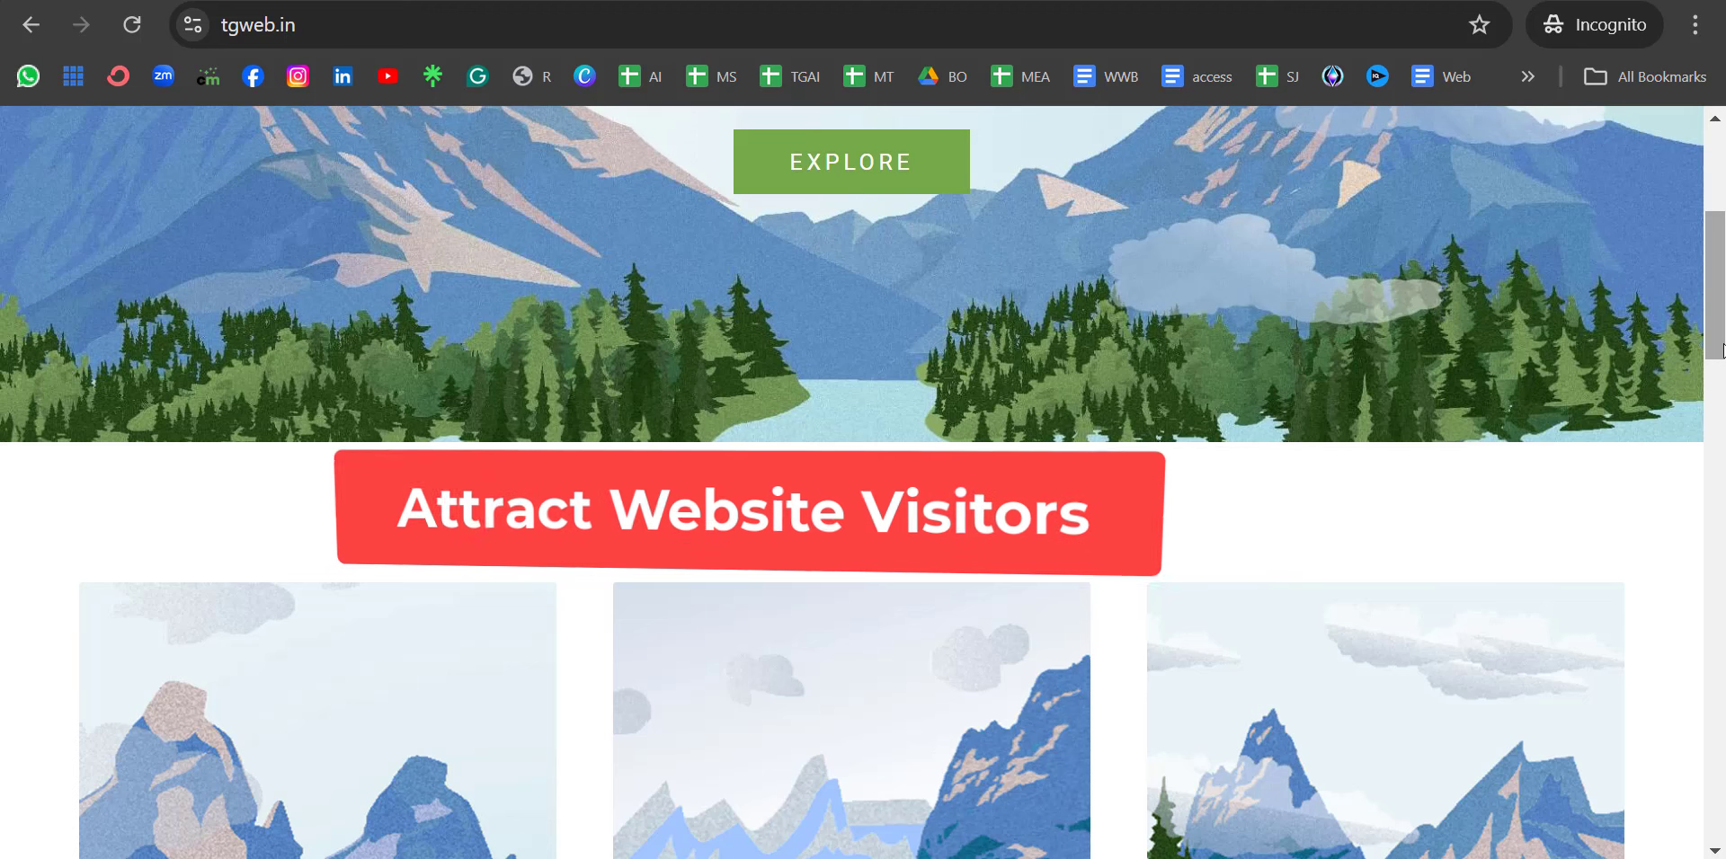
scroll(1722, 351, up, 2)
scroll(1718, 337, up, 2)
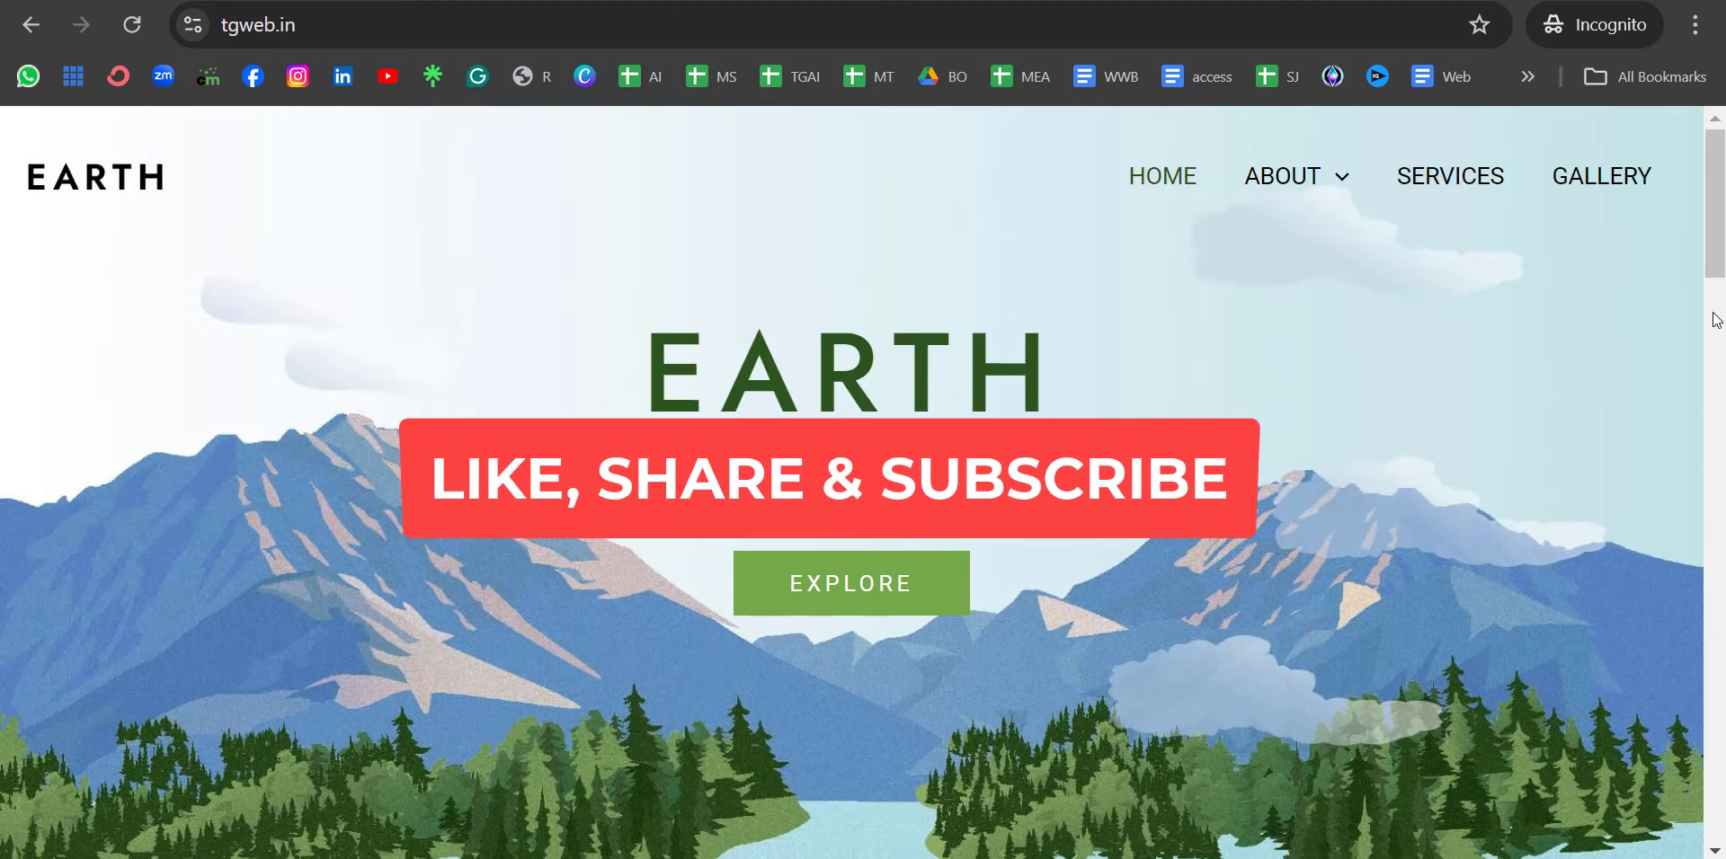